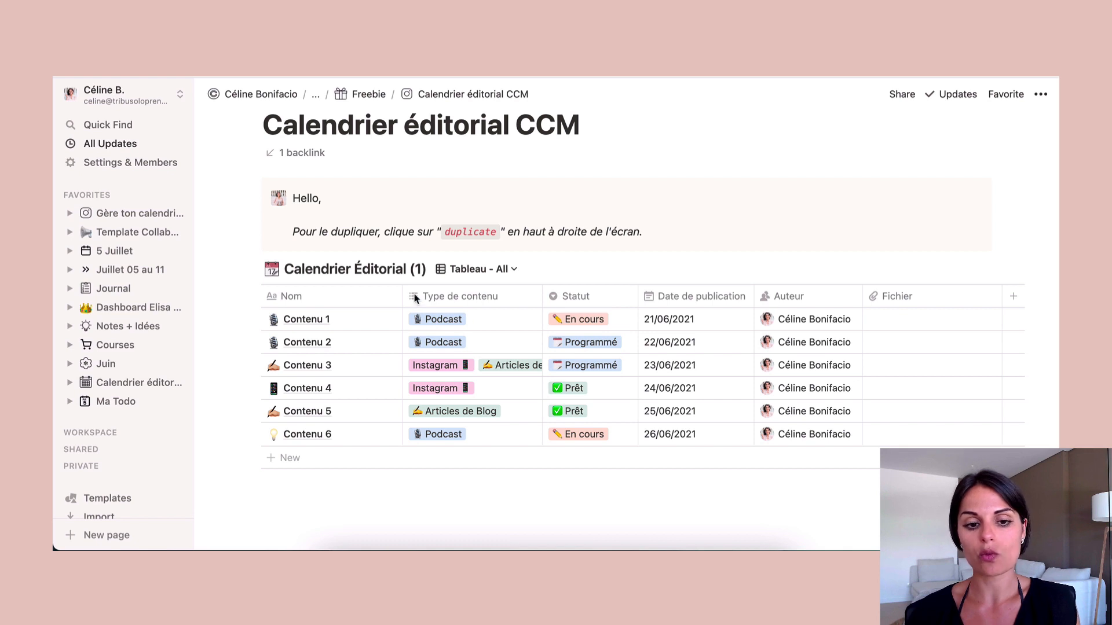
- Check the property type options for the Type de contenu column, keeping it as Multi-select
left_click(439, 299)
mouse_move(461, 349)
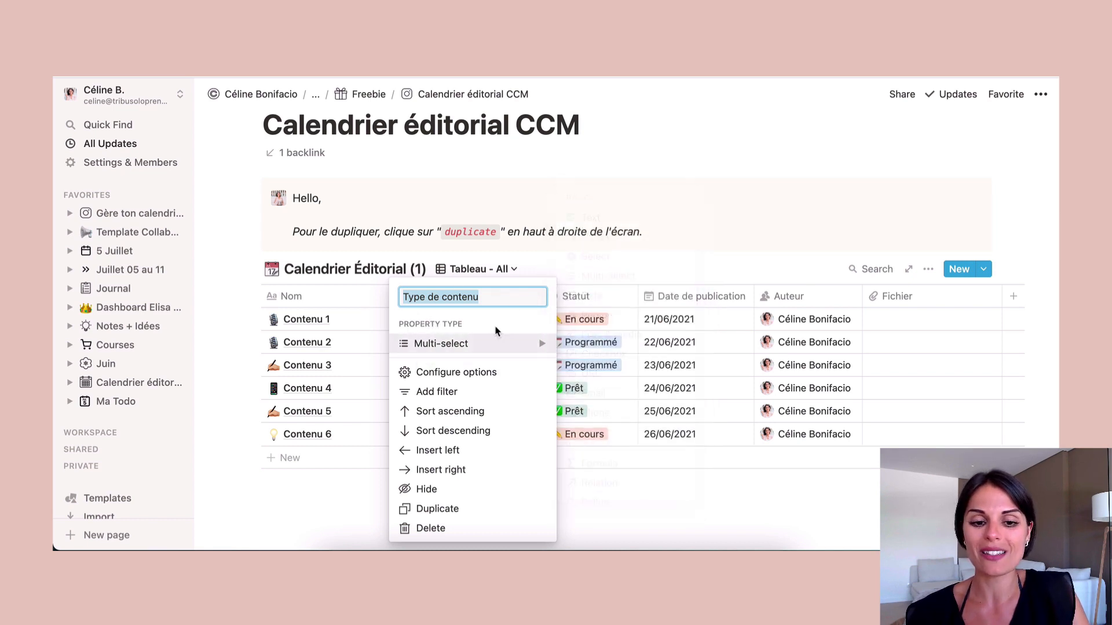
mouse_move(422, 347)
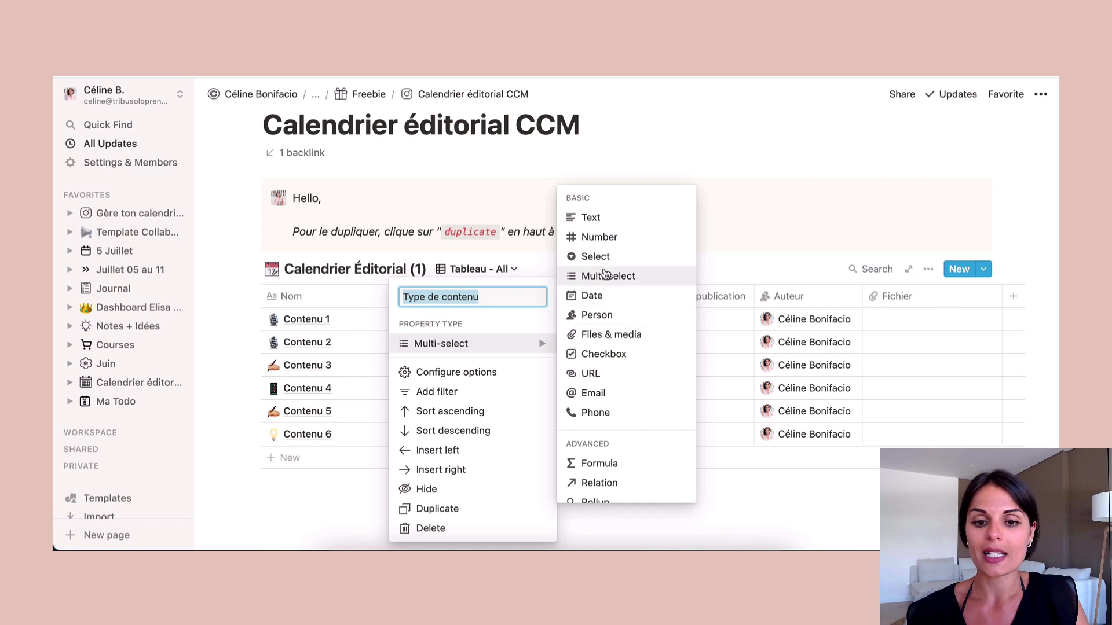
mouse_move(603, 282)
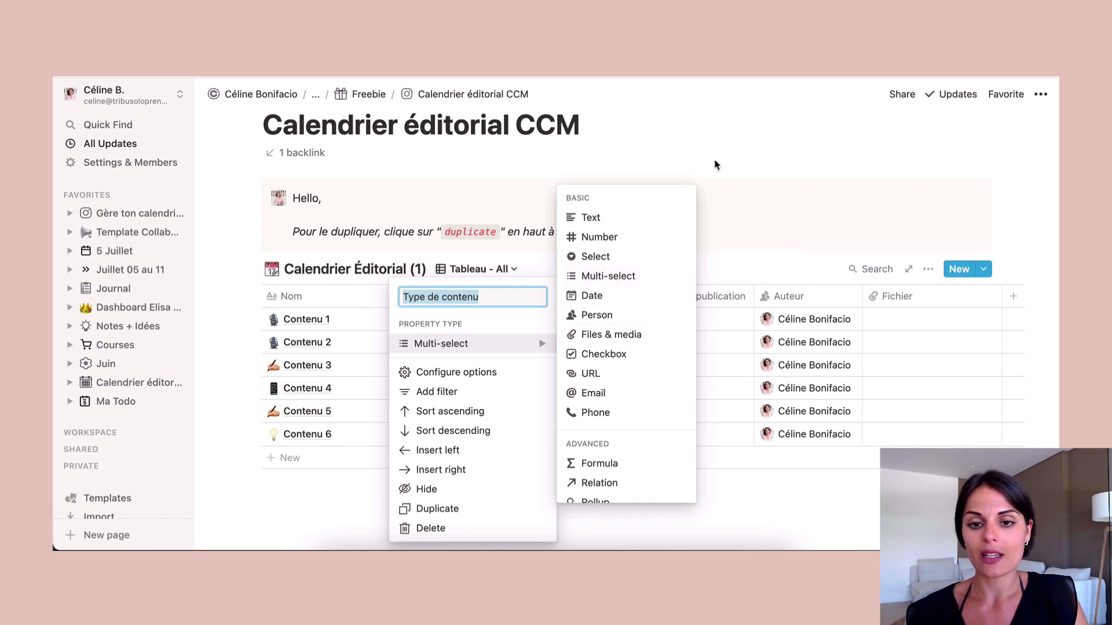
left_click(624, 282)
- View the content type options for Contenu 1 and the tags assigned to Contenu 3
left_click(470, 322)
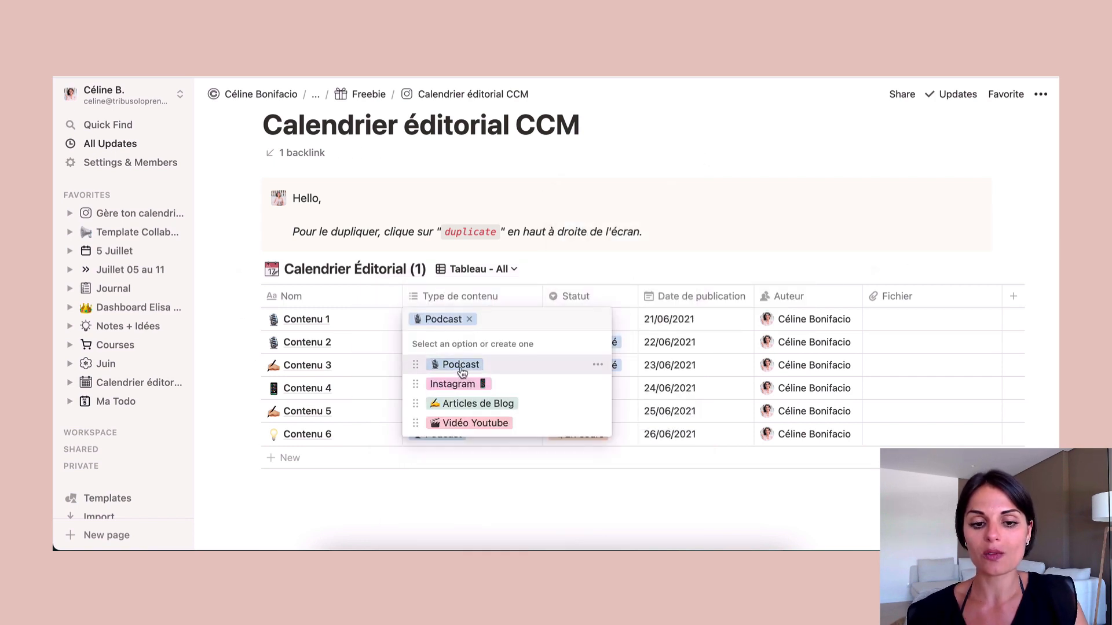
left_click(596, 260)
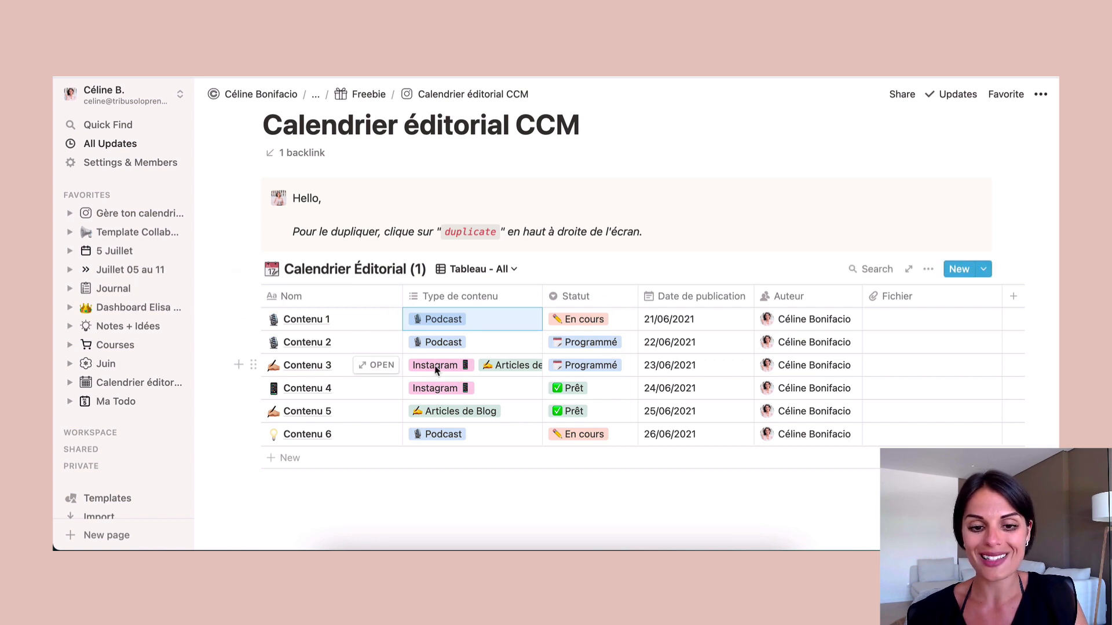
left_click(518, 363)
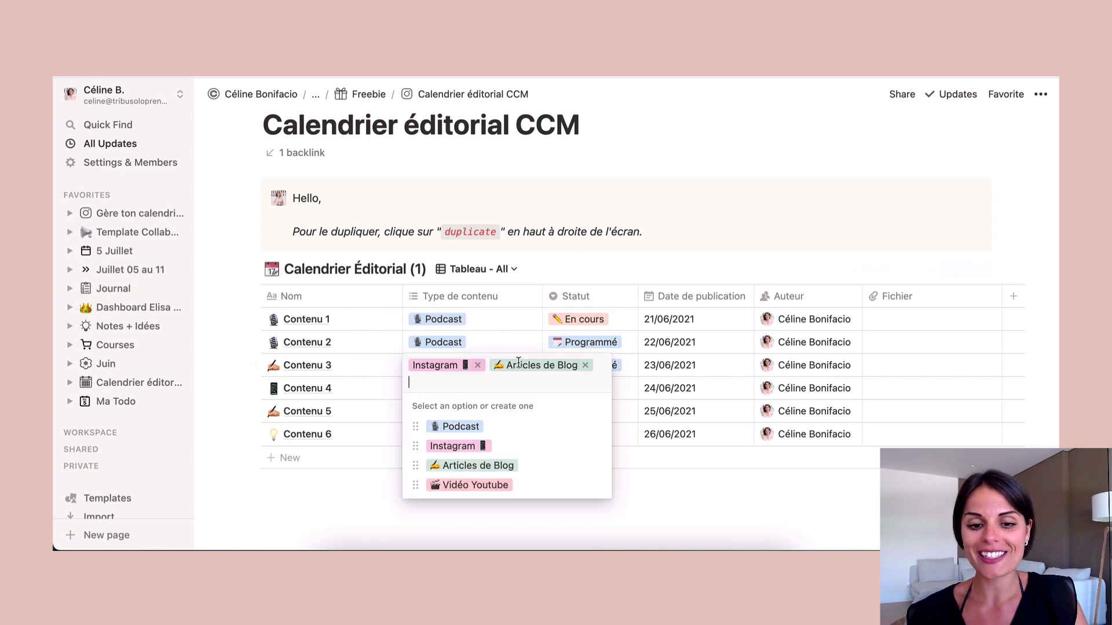
left_click(596, 264)
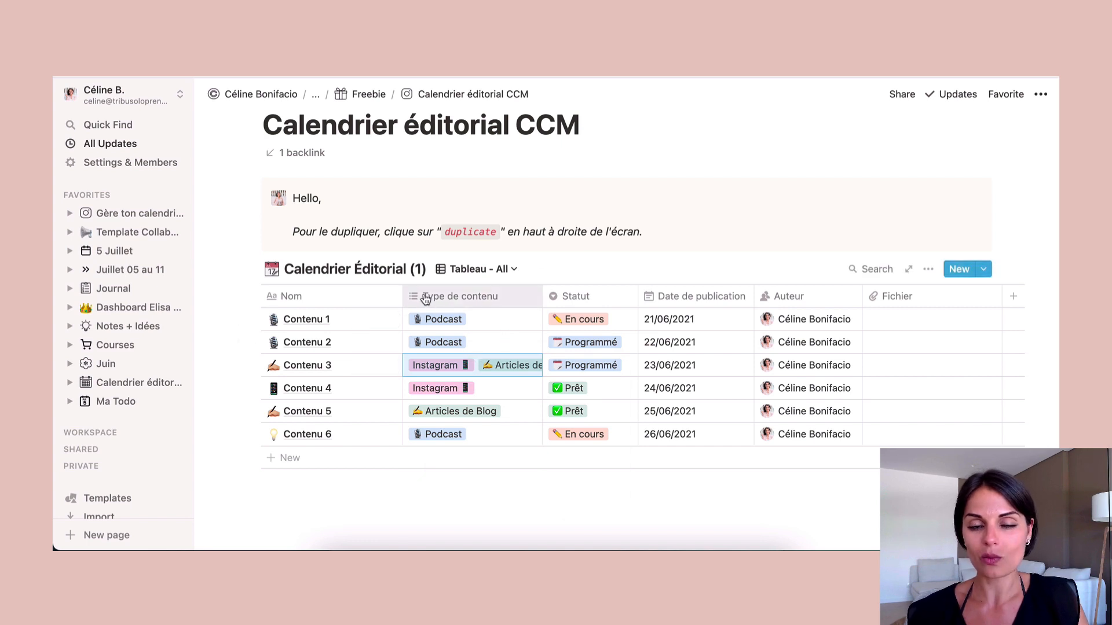
- Check the property type of the Statut column without changing it
left_click(582, 297)
mouse_move(520, 345)
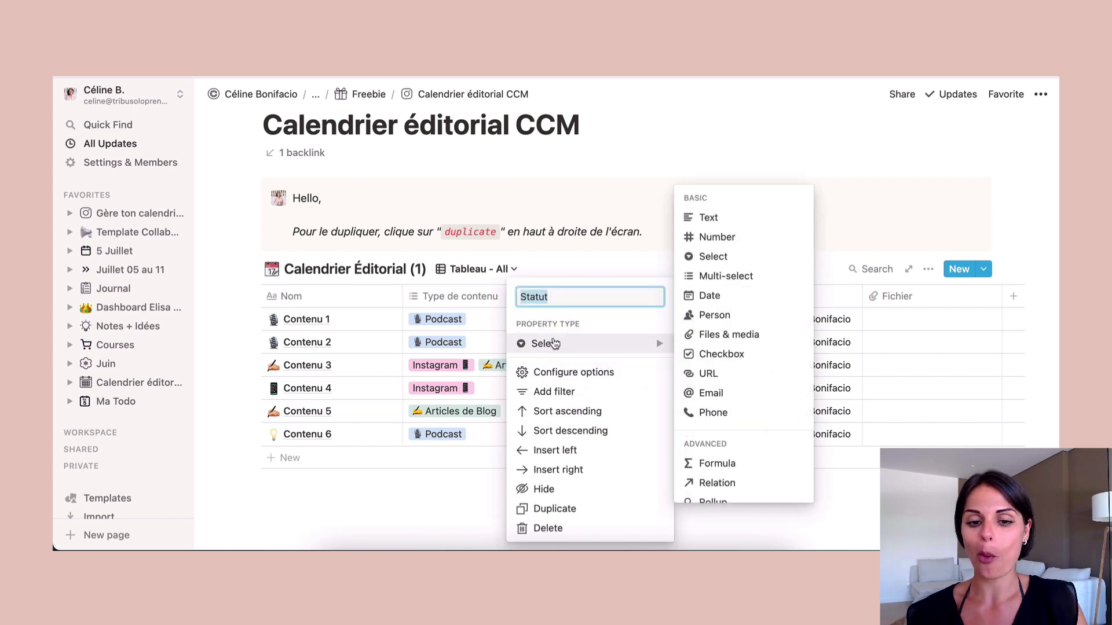
key("Escape")
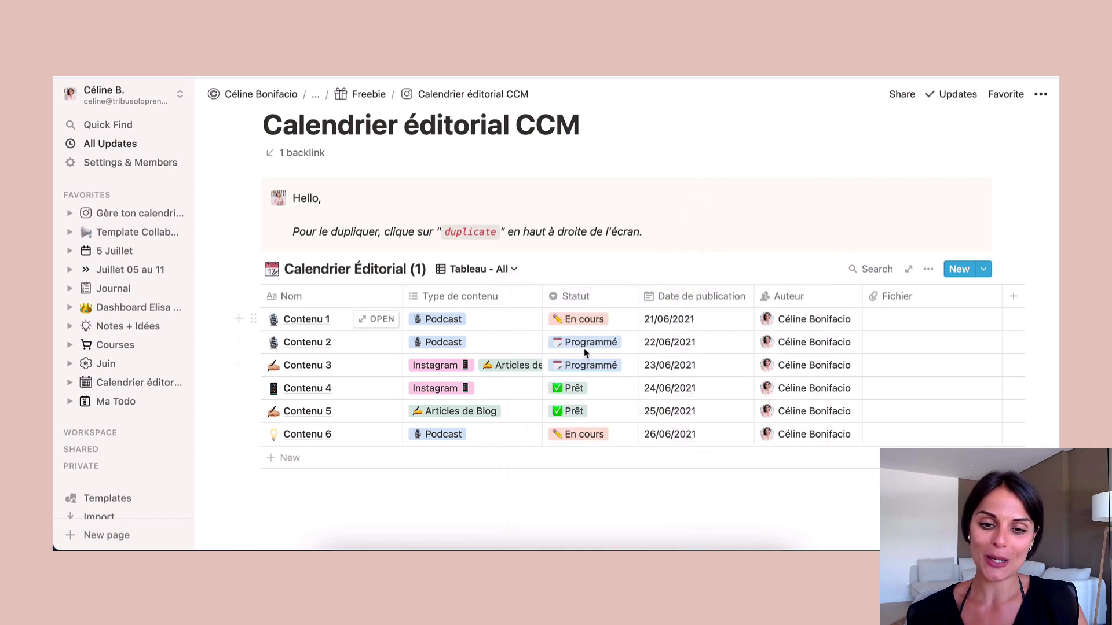
- Switch the Statut of Contenu 1 to Idées and back to En cours
left_click(589, 320)
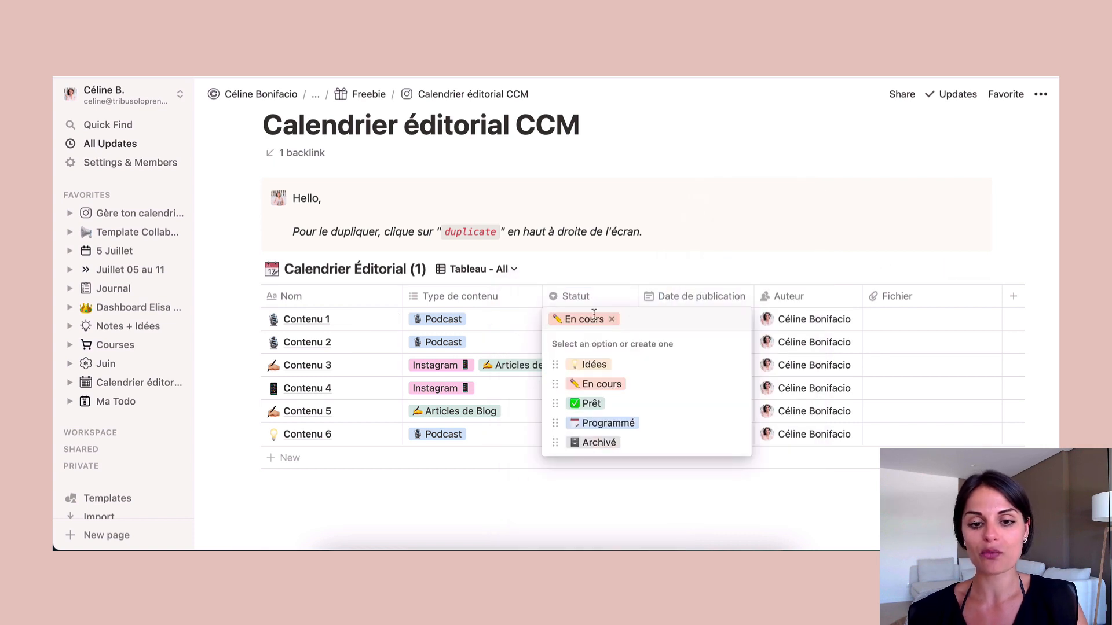
left_click(595, 365)
left_click(589, 319)
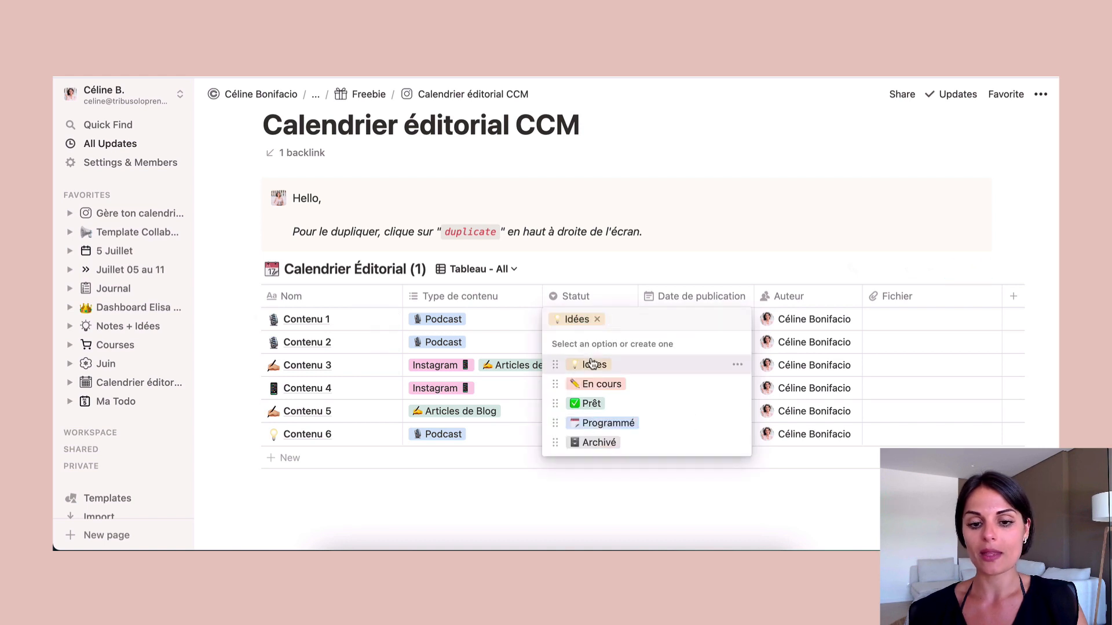
left_click(601, 384)
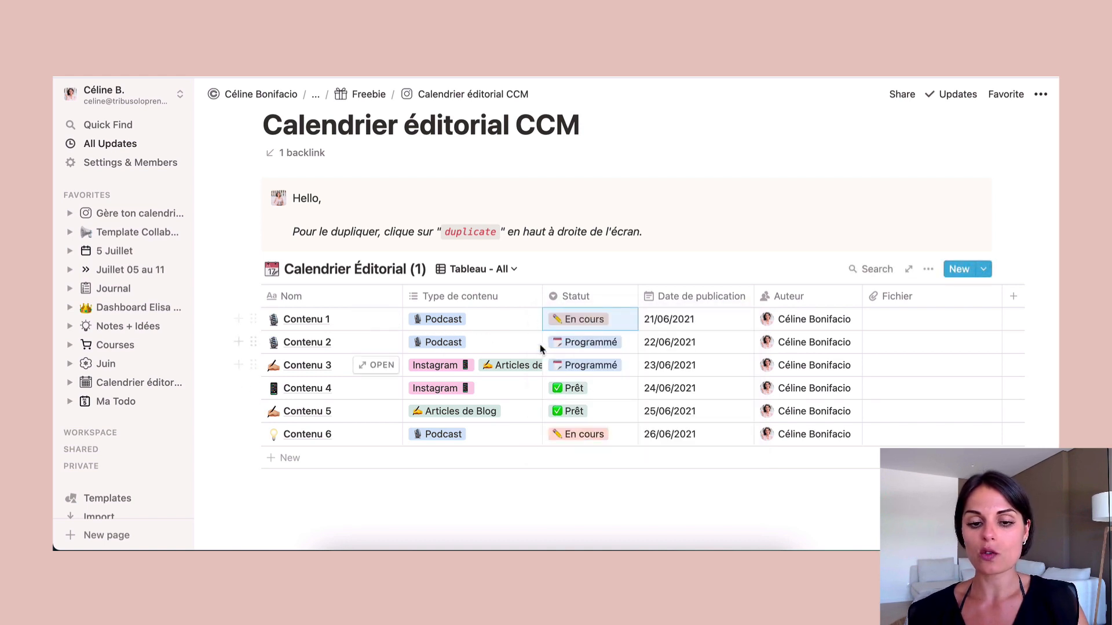
- Review the Type de contenu choices for Contenu 3 and again for Contenu 1
left_click(529, 359)
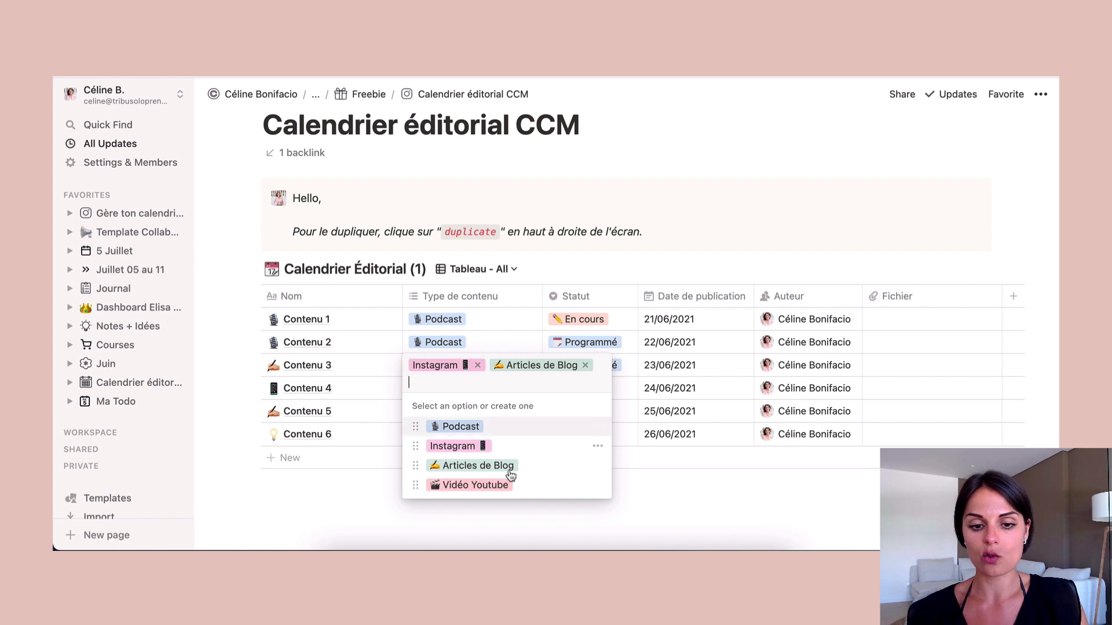
key("Escape")
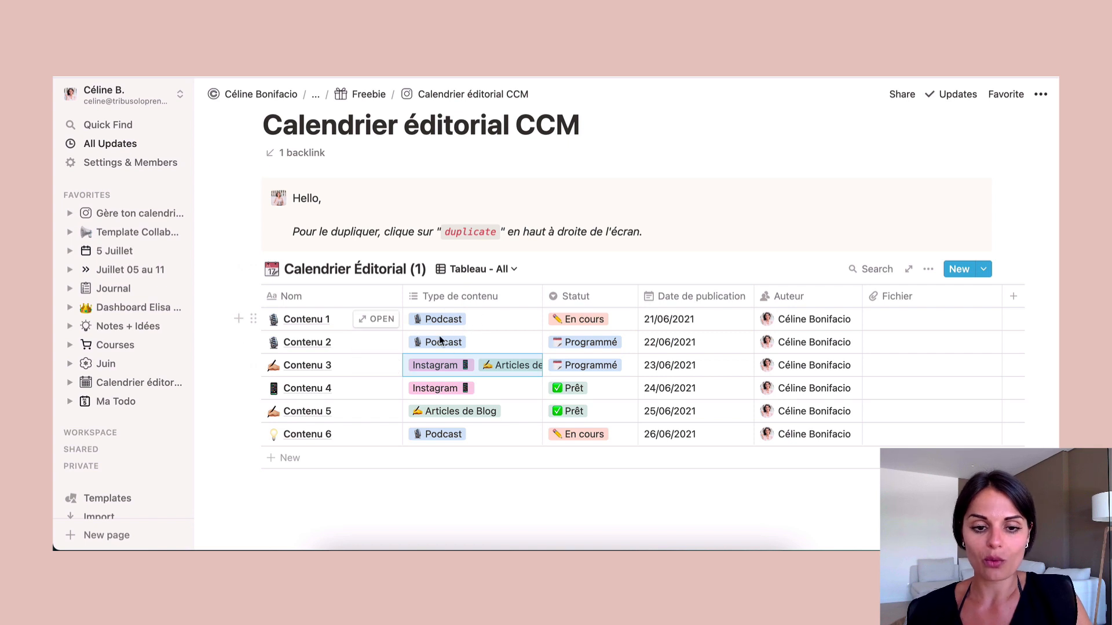
left_click(456, 322)
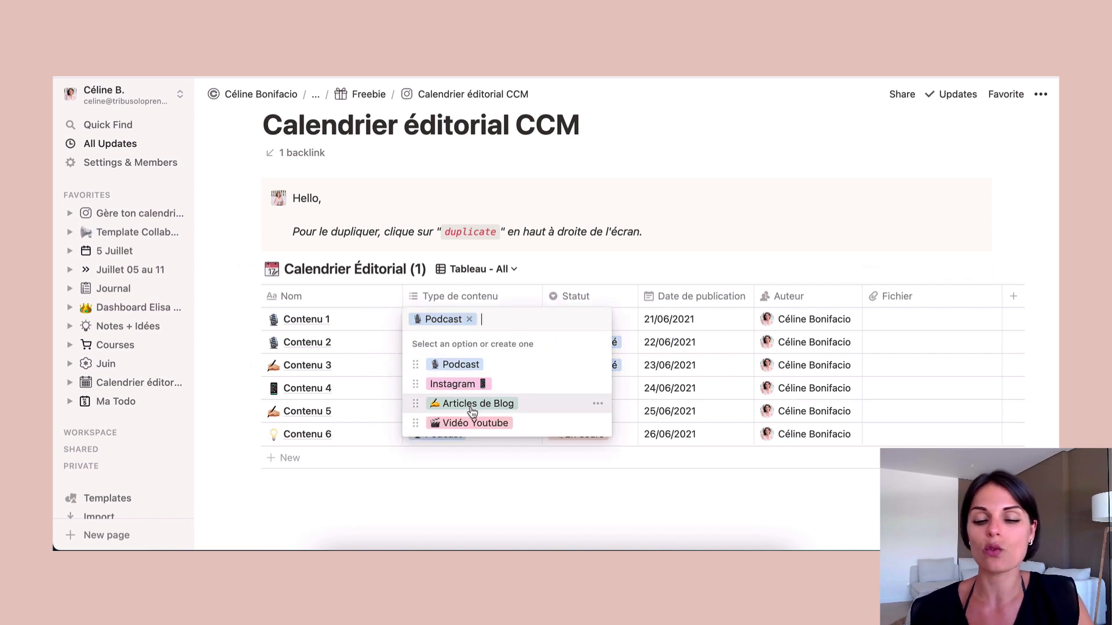
left_click(572, 273)
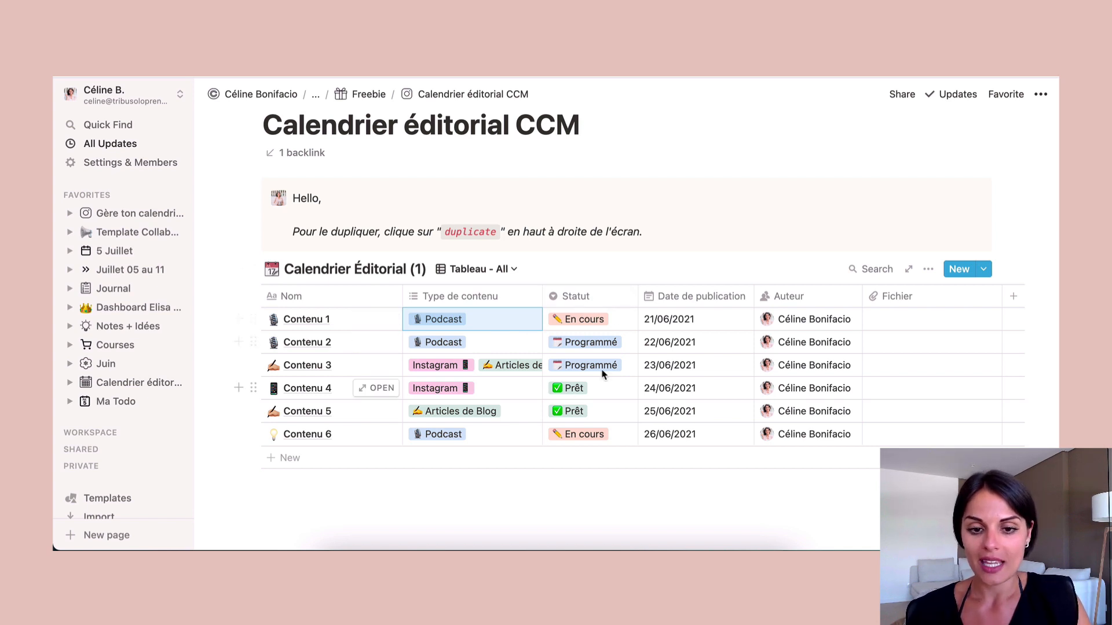
- Look at the Statut options and the Fichier upload options for Contenu 1
left_click(590, 319)
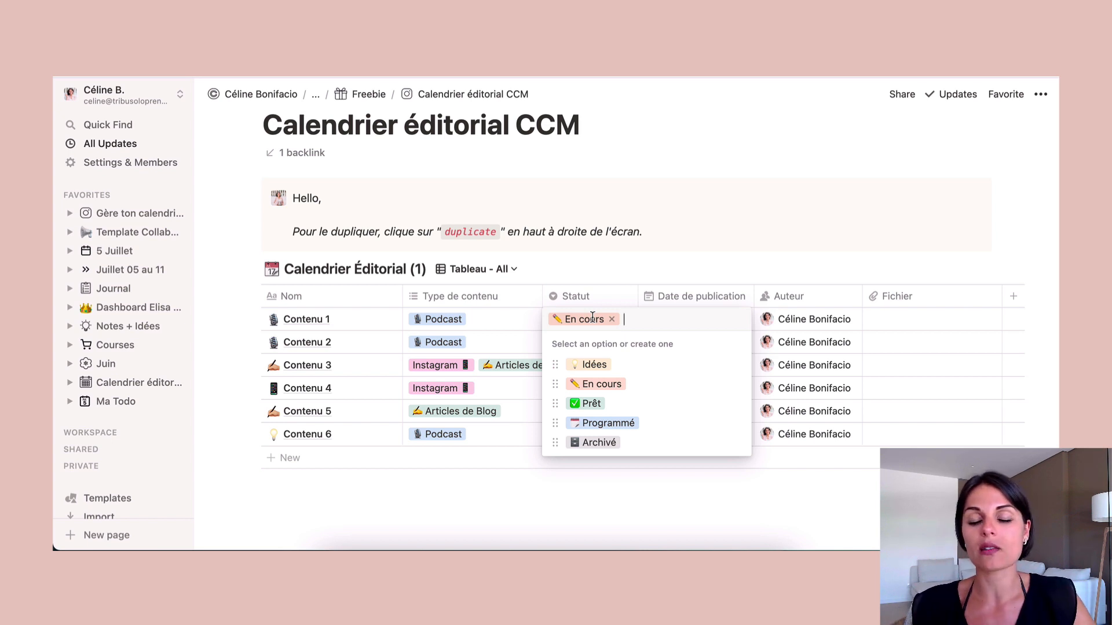
left_click(688, 270)
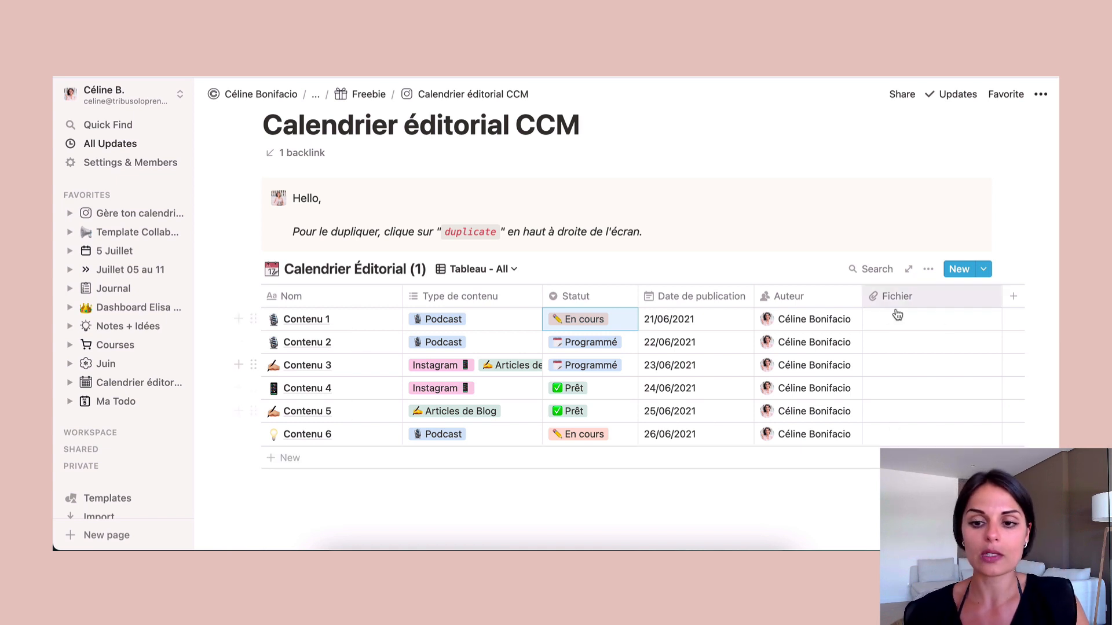
left_click(915, 319)
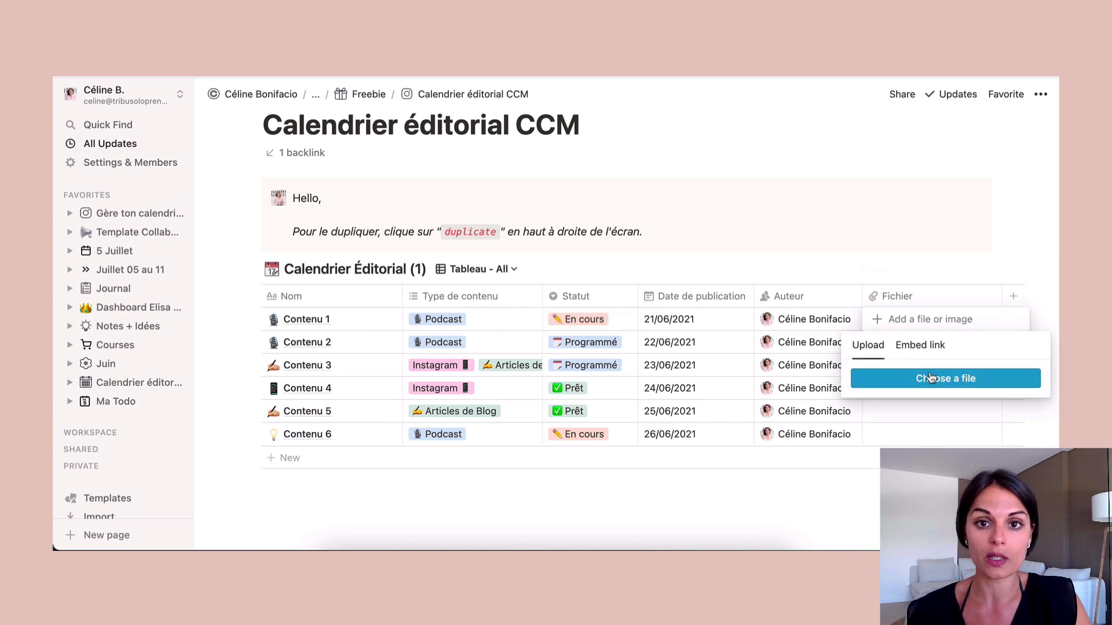
- Open the favorite page "Gère ton calendrier éditorial N°4" and go through its objectives and resources to the Mes idées table
left_click(131, 213)
left_click(132, 213)
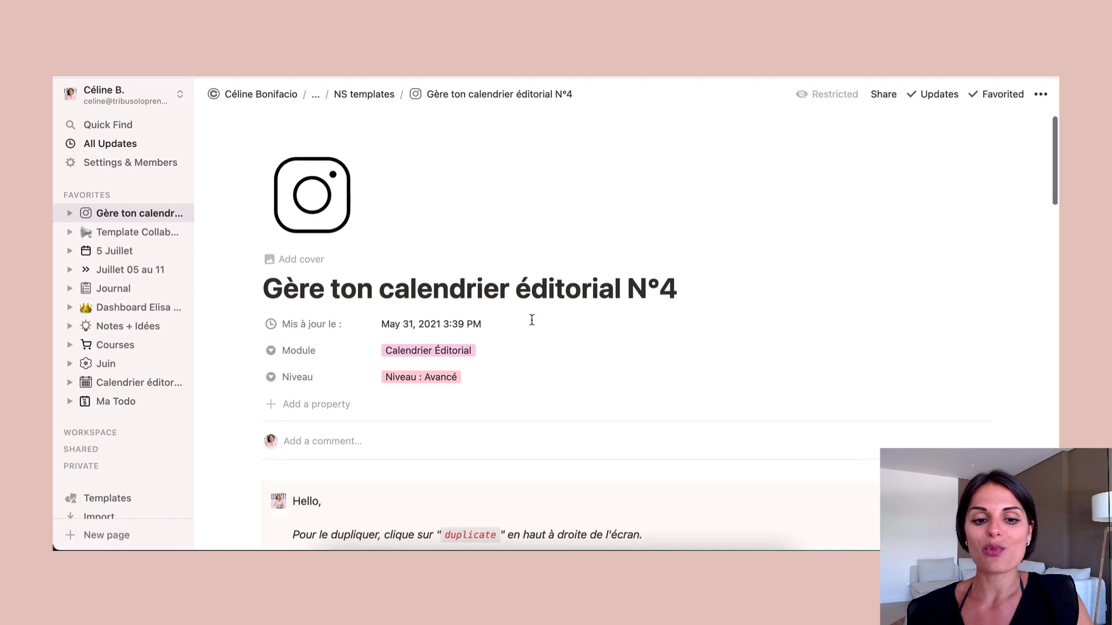
scroll(532, 320, "down", 2)
scroll(531, 320, "down", 8)
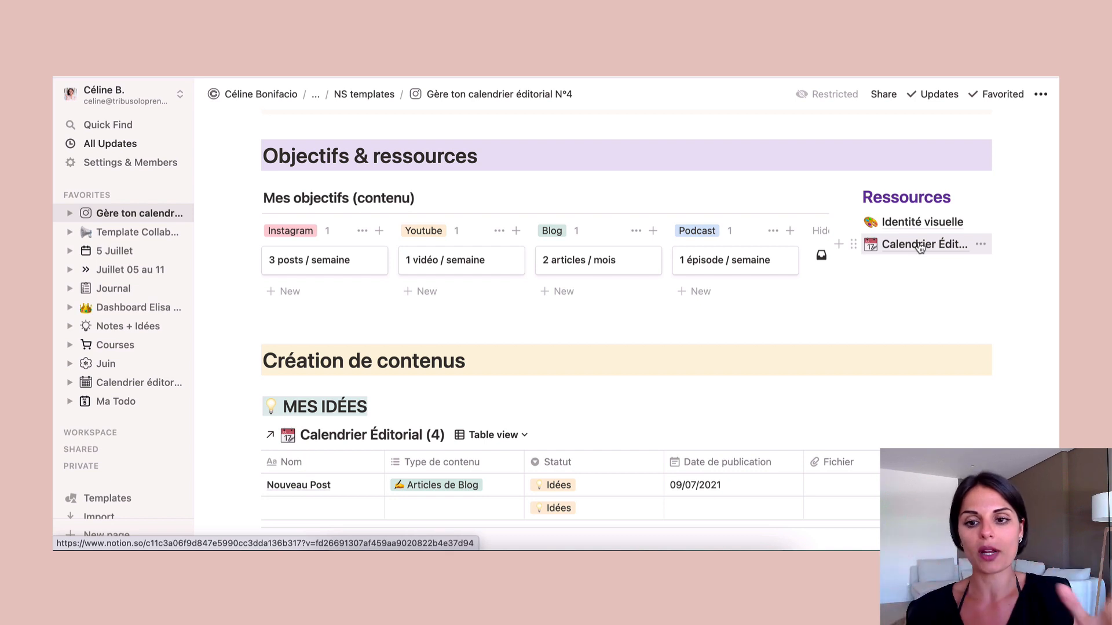
scroll(272, 384, "down", 3)
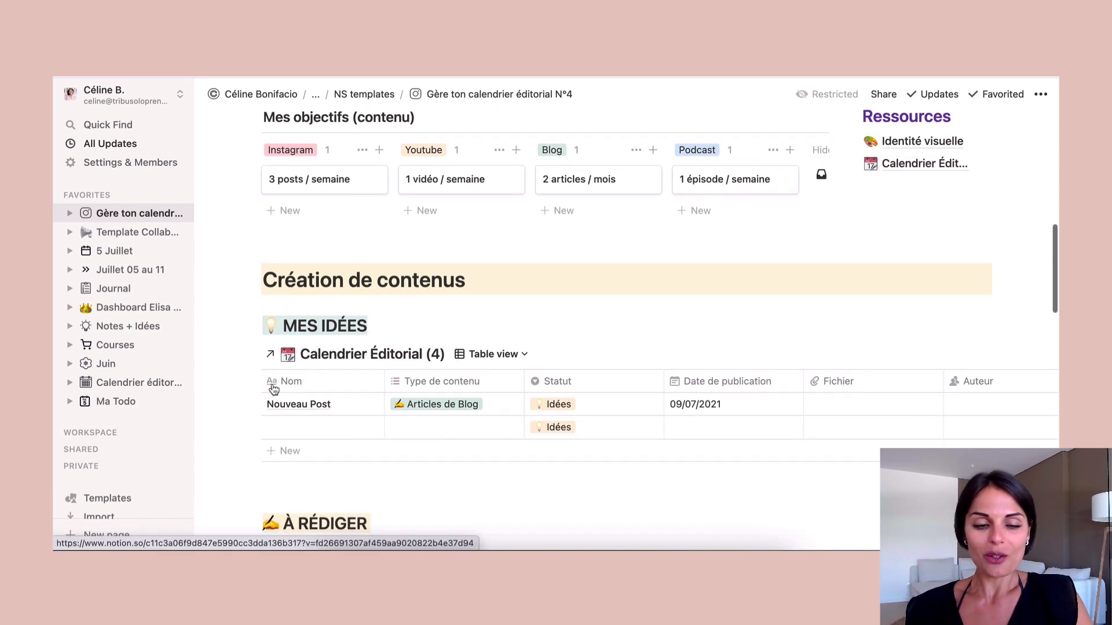
scroll(405, 348, "down", 2)
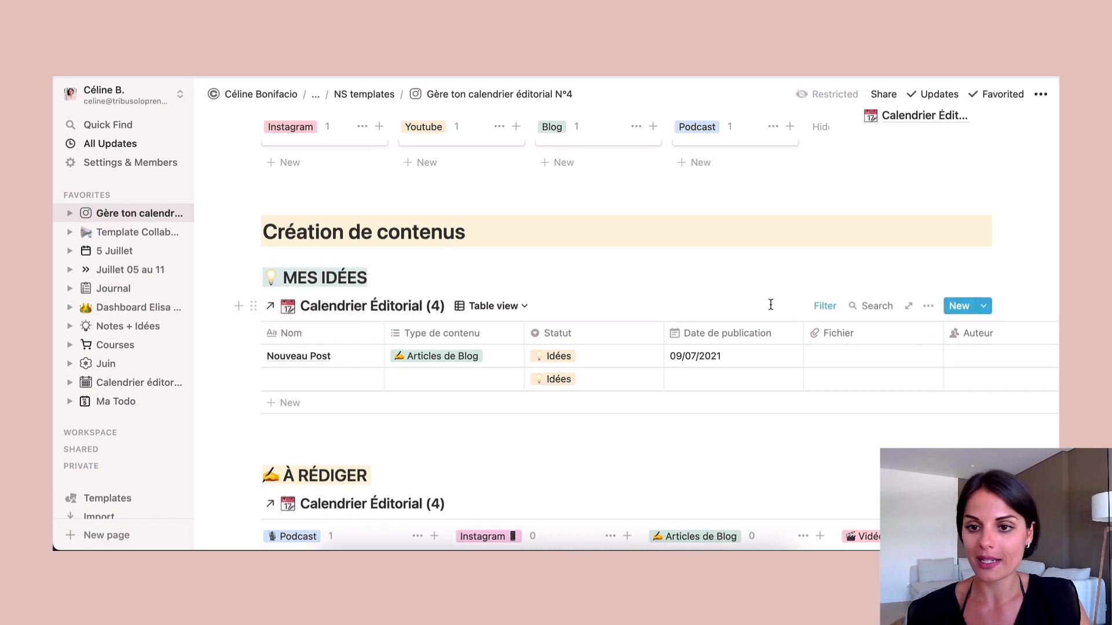
- Inspect the filter applied to the Mes idées table view
scroll(287, 333, "up", 2)
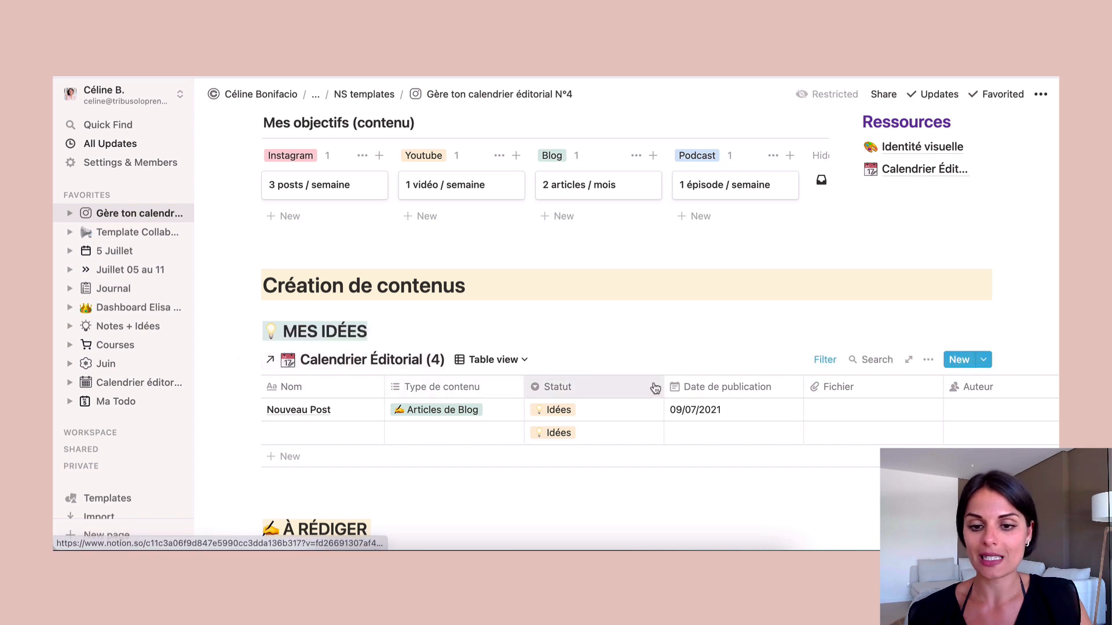
left_click(825, 360)
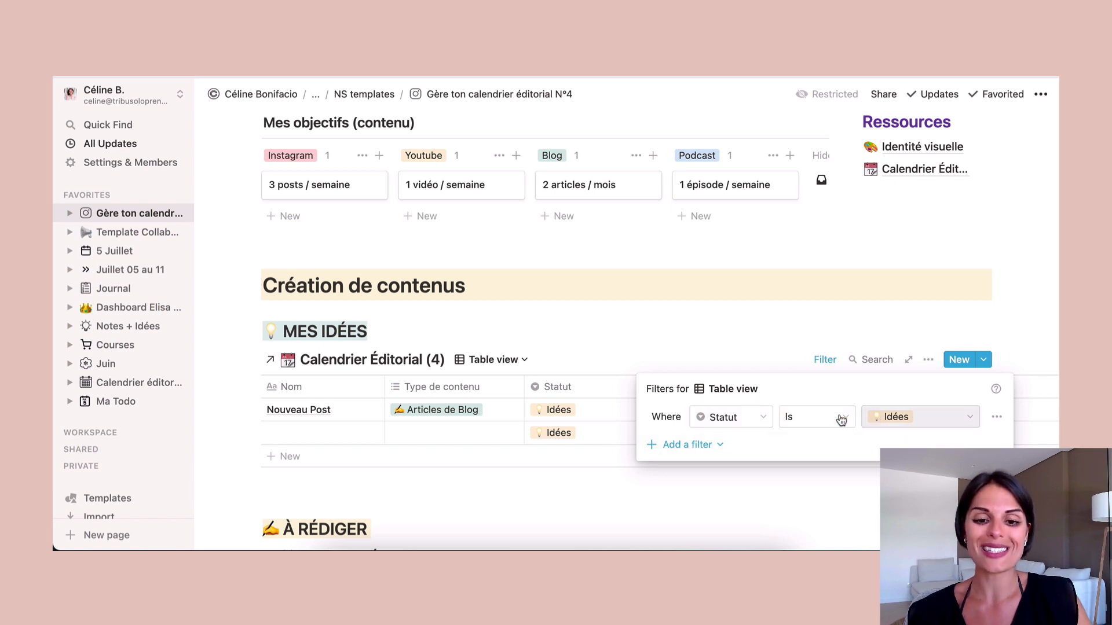
left_click(579, 359)
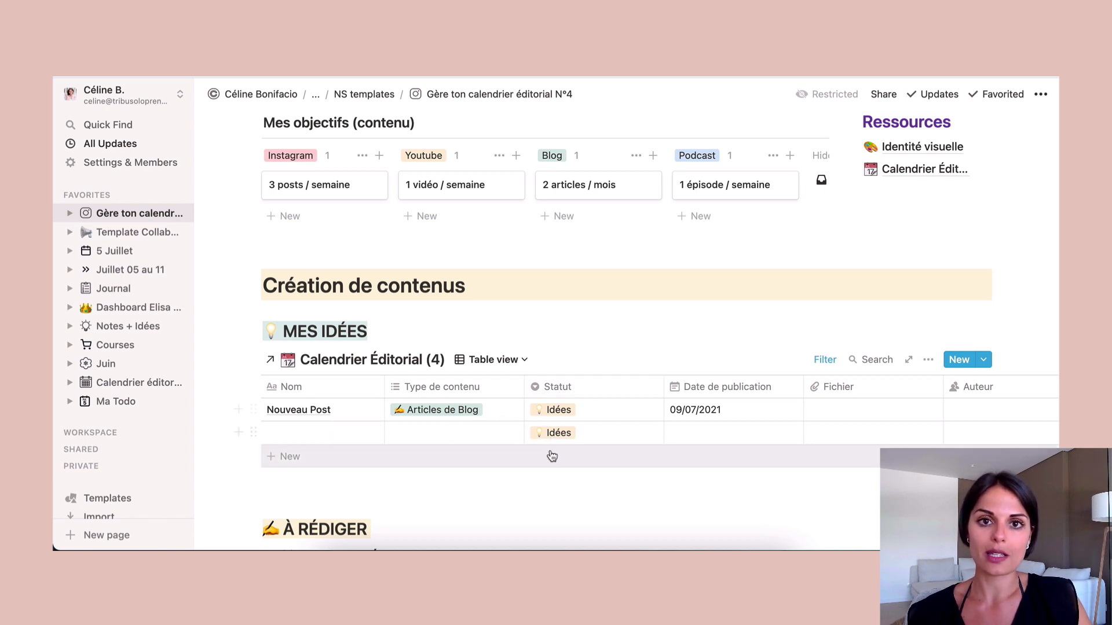
- Add a new entry with an empty name to the Mes idées table
scroll(552, 455, "down", 3)
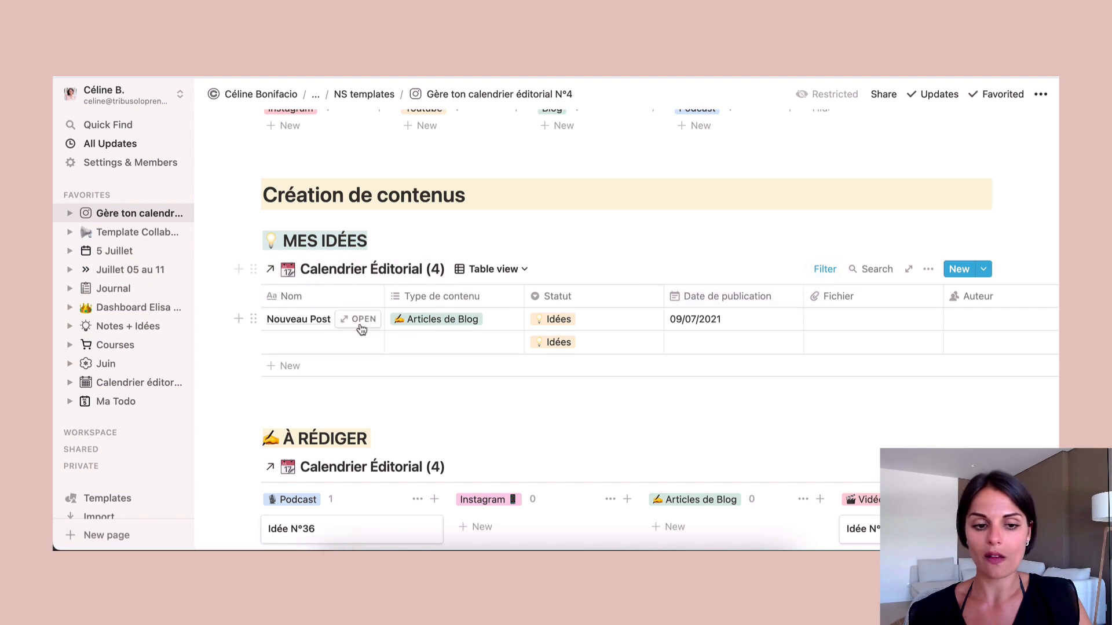
left_click(282, 373)
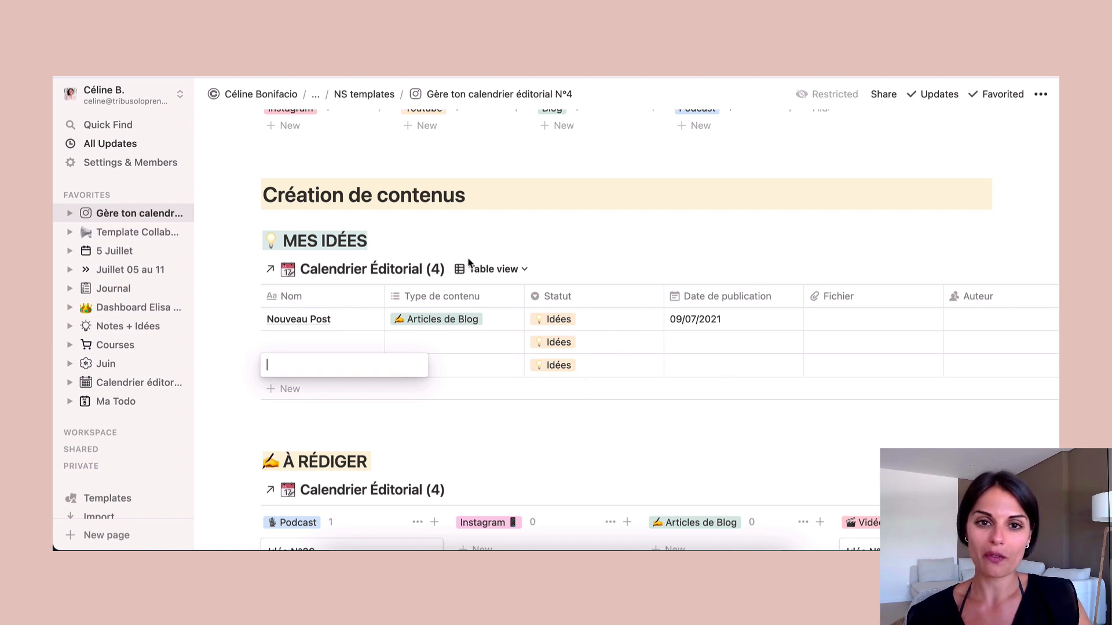
key("Escape")
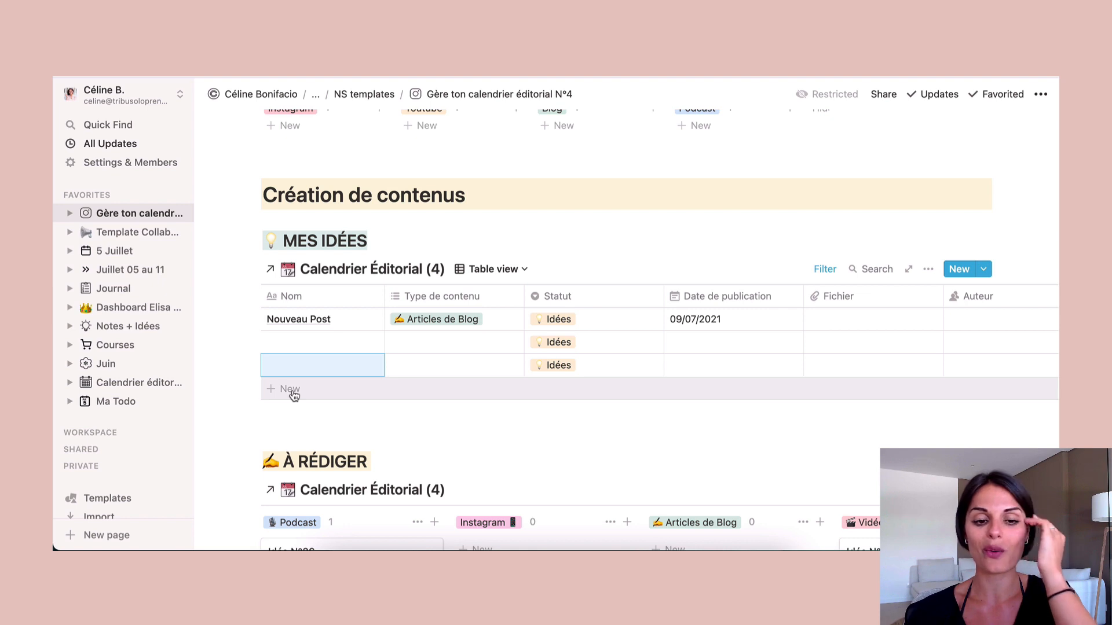
- Examine the À rédiger board grouped by content type and the start of the À poster calendar section
scroll(294, 396, "down", 2)
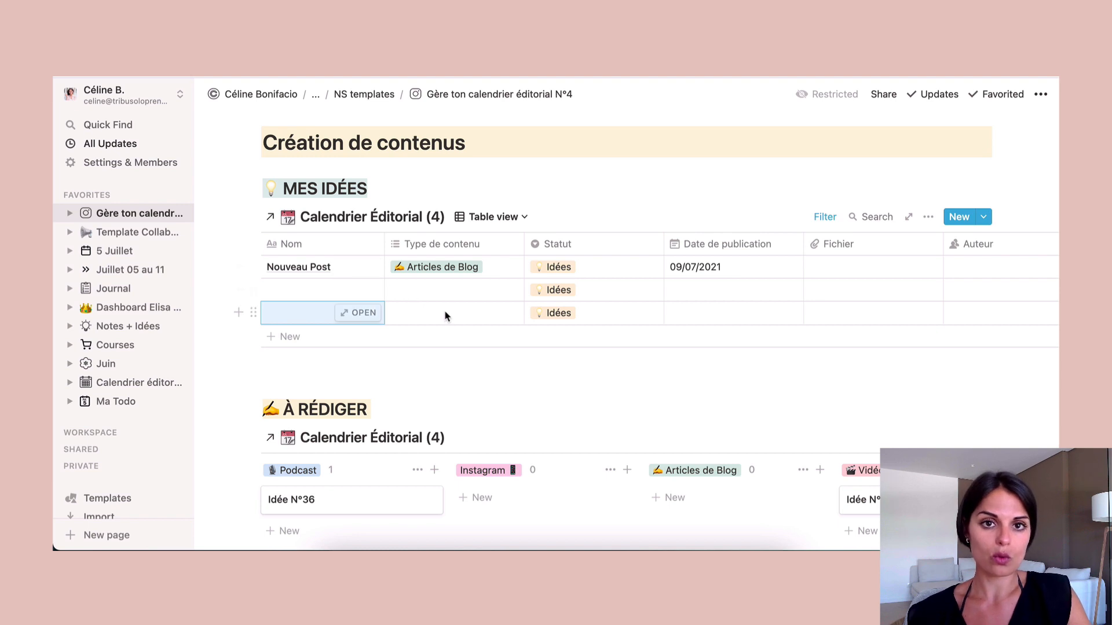
scroll(424, 376, "down", 2)
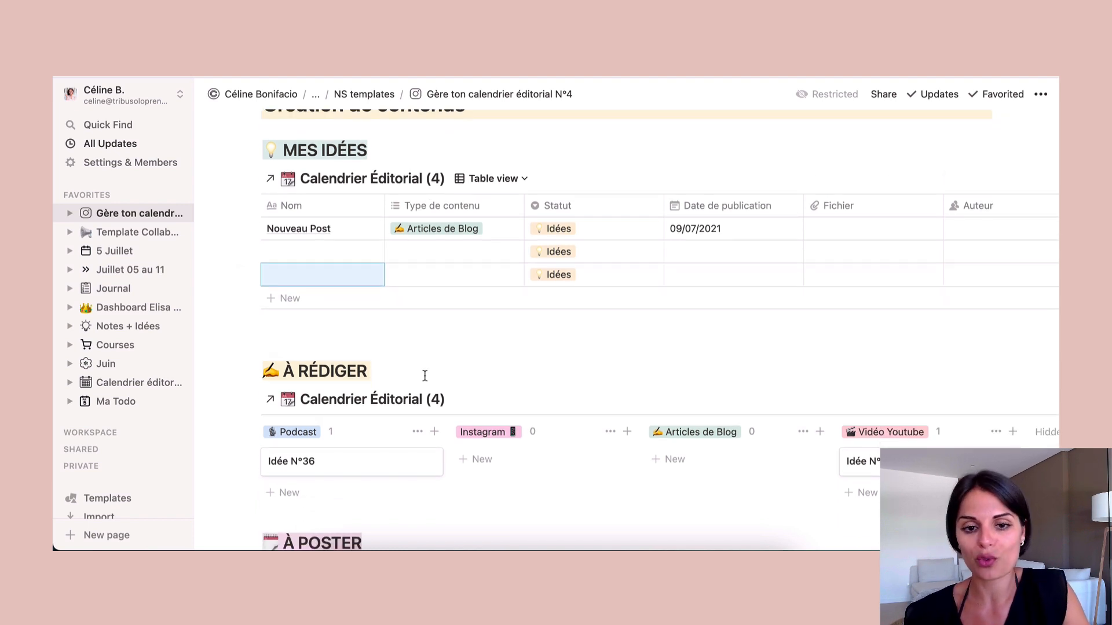
scroll(424, 375, "down", 3)
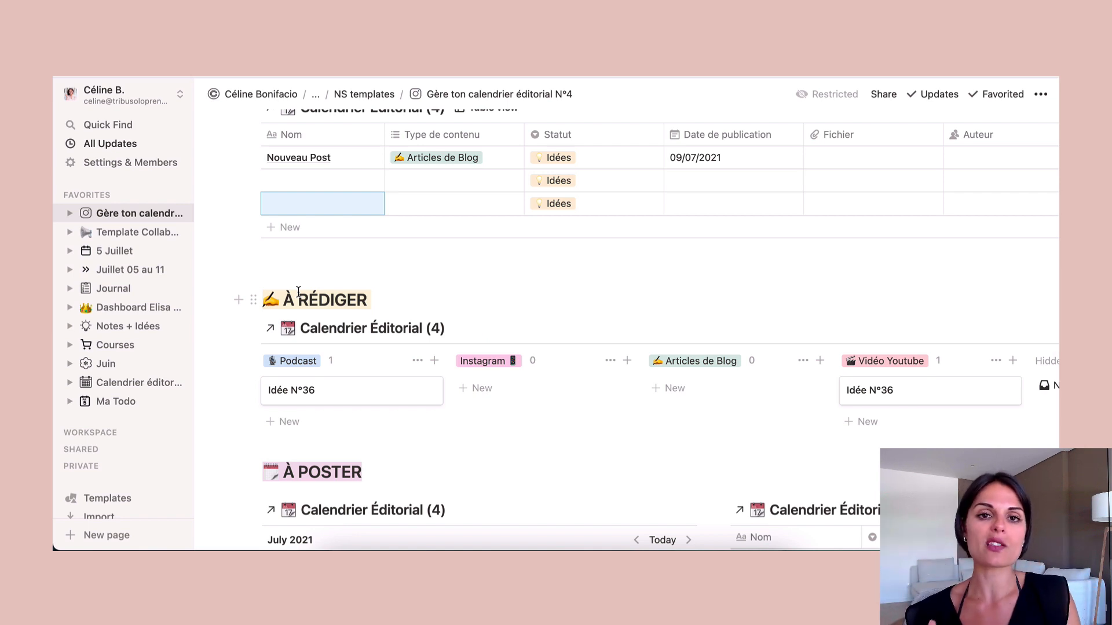
scroll(299, 291, "up", 2)
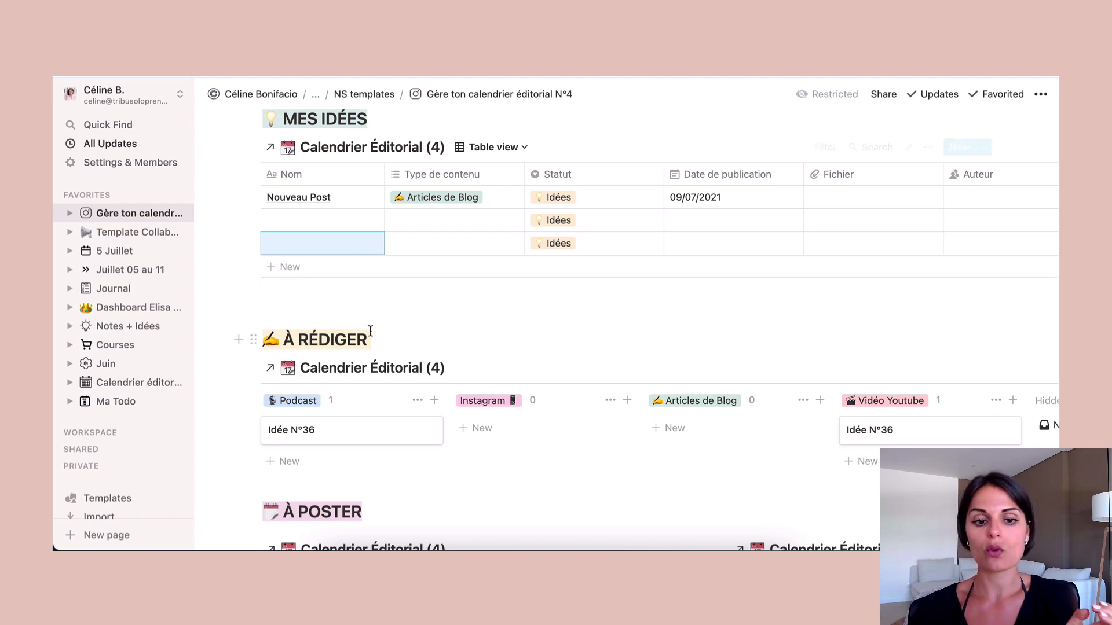
scroll(370, 330, "down", 2)
scroll(430, 285, "down", 1)
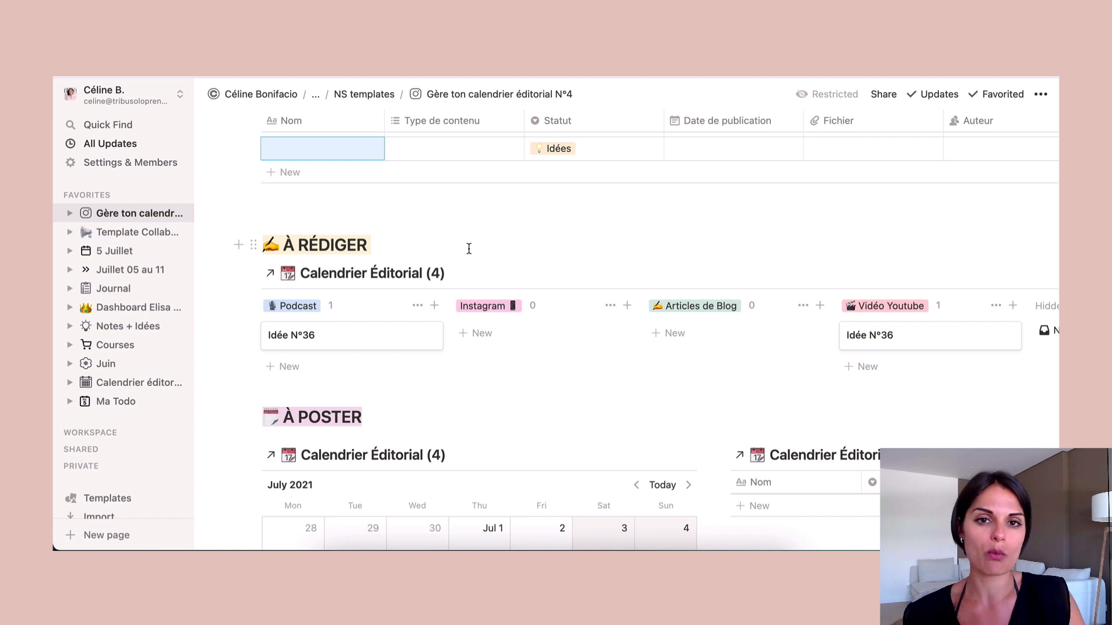
scroll(229, 296, "down", 1)
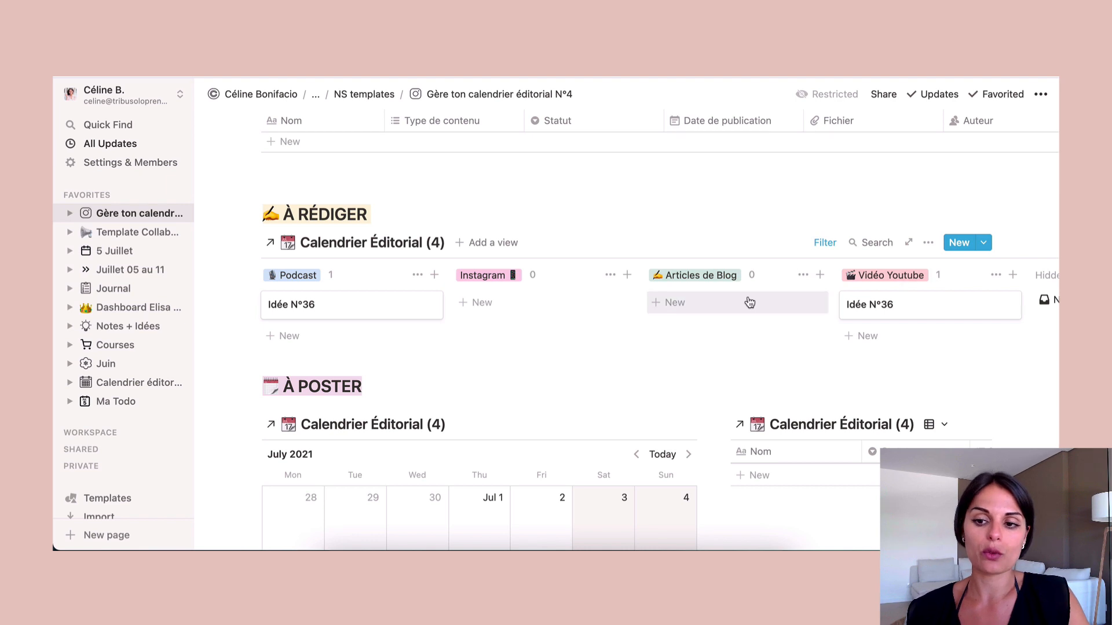
- Schedule Contenu 5 for July 6 by moving it from the À poster table onto the calendar, and check its entry's properties
scroll(749, 301, "right", 1)
scroll(550, 277, "left", 1)
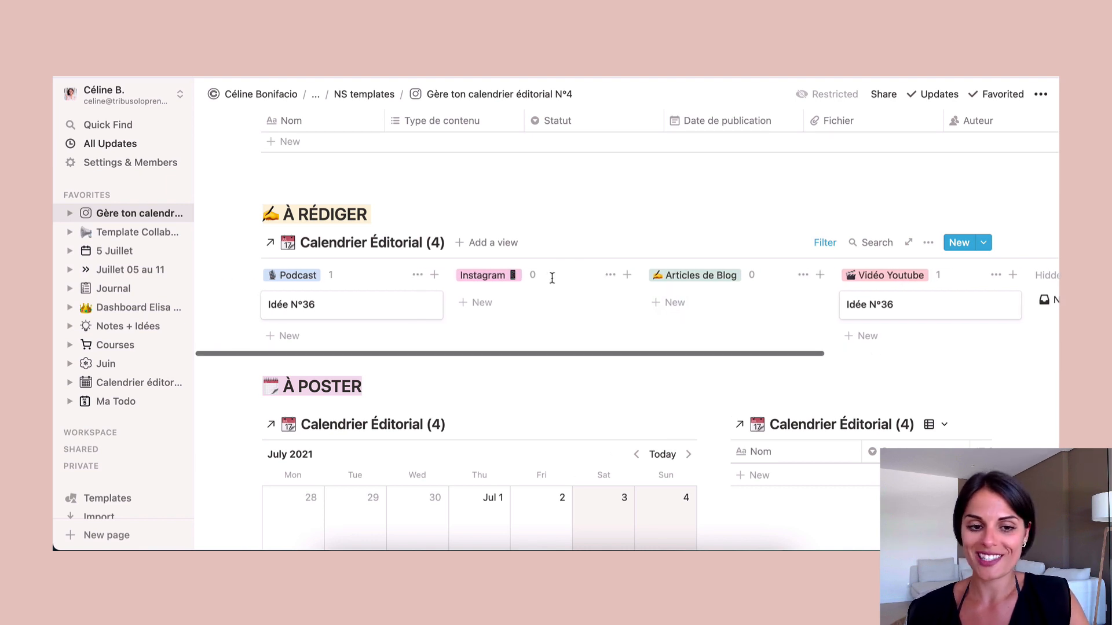
scroll(460, 313, "down", 5)
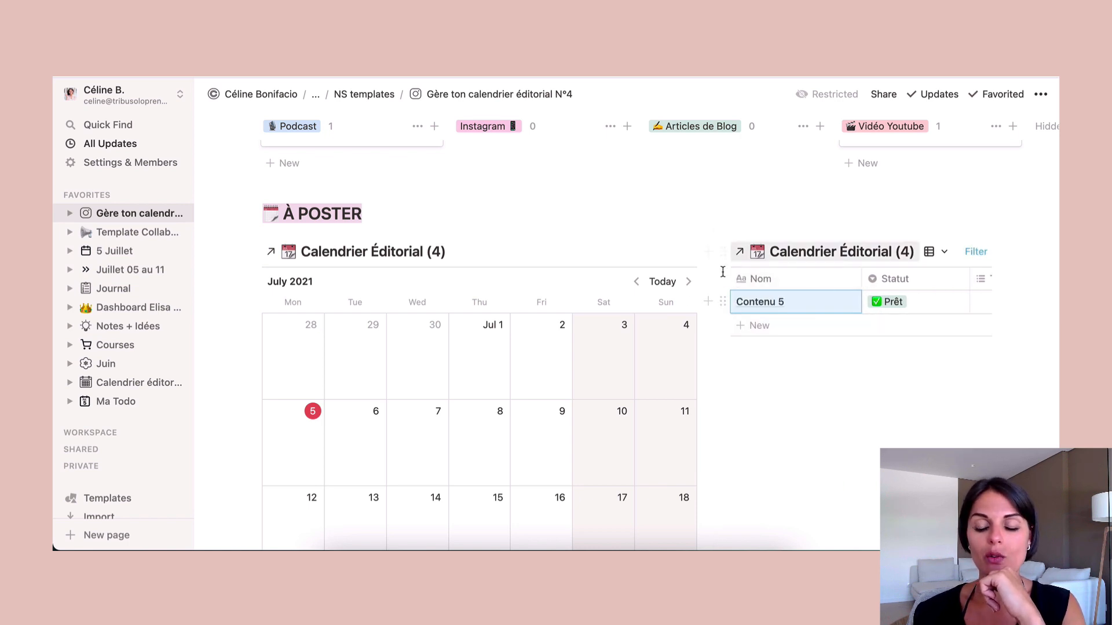
scroll(747, 341, "down", 2)
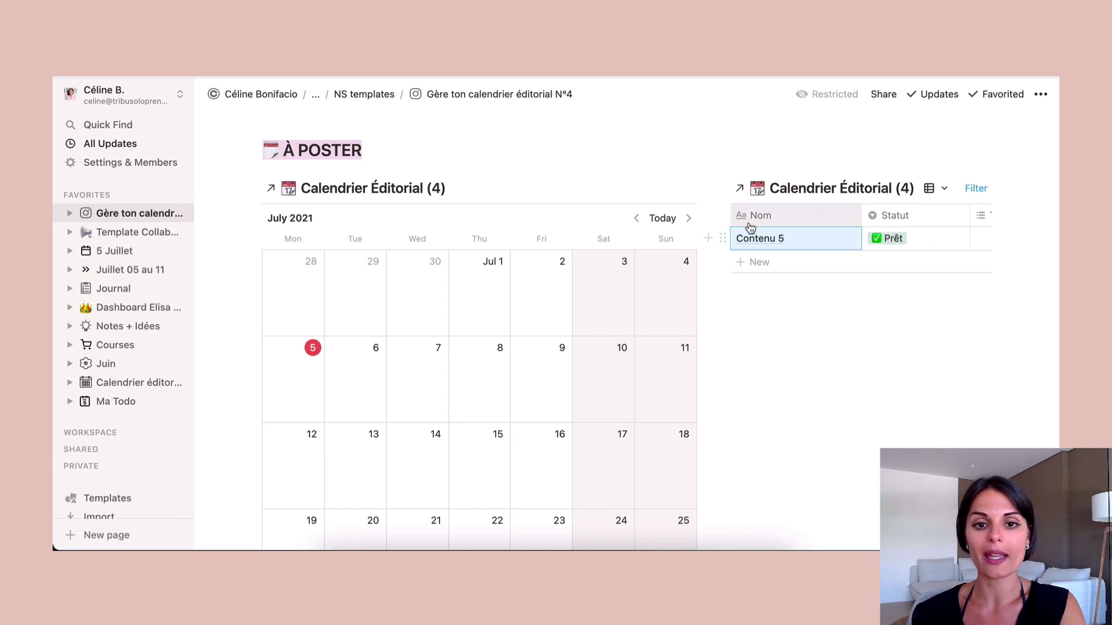
scroll(750, 228, "up", 5)
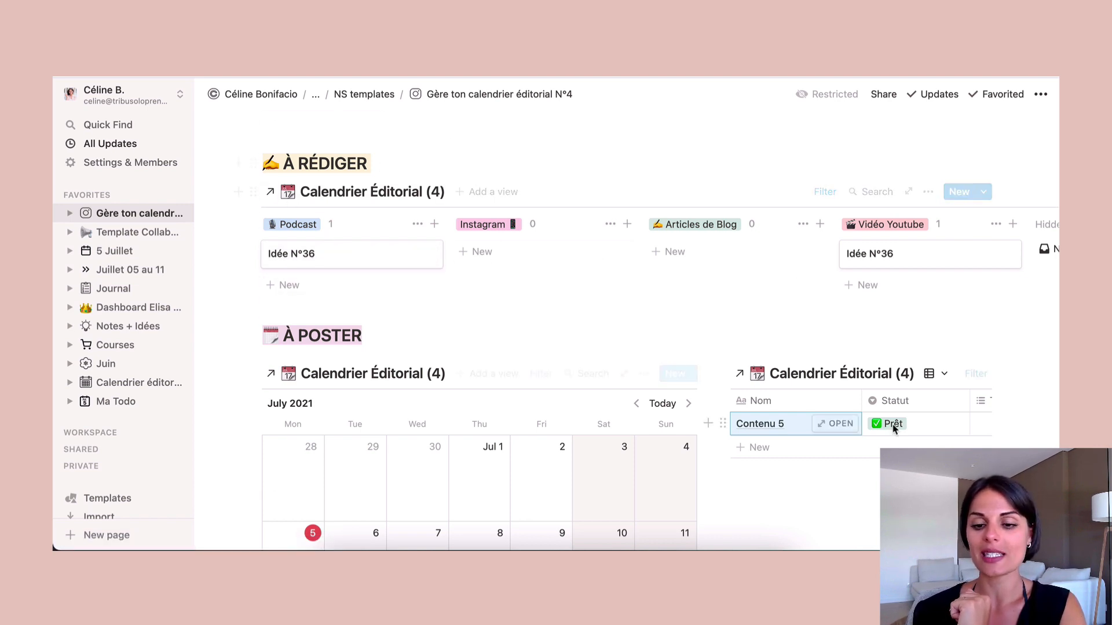
scroll(903, 376, "down", 3)
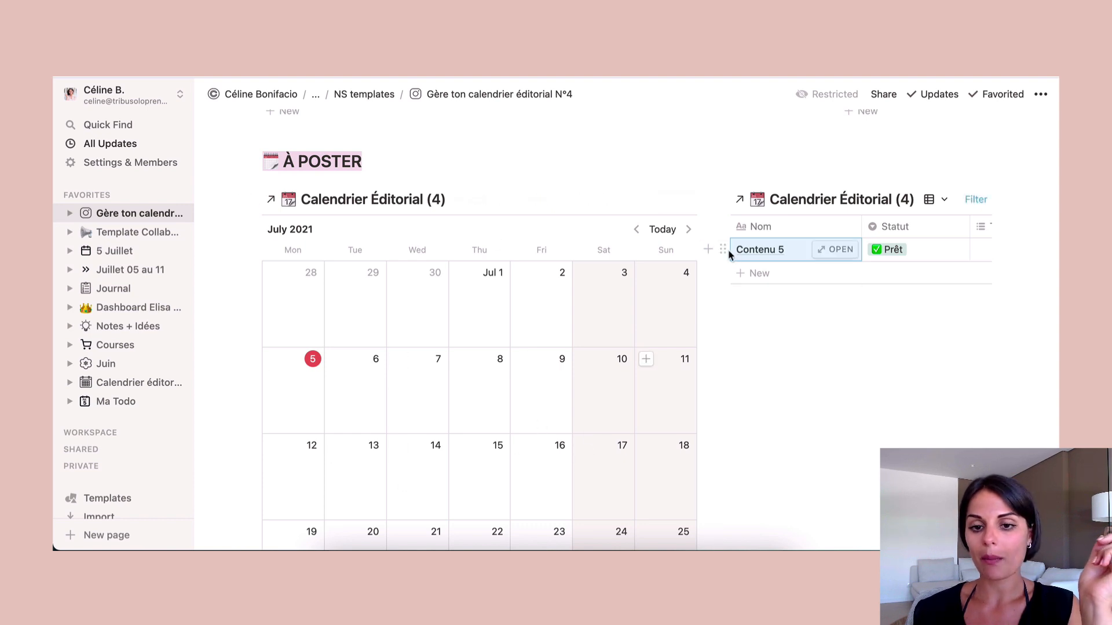
left_click_drag(724, 249, 348, 377)
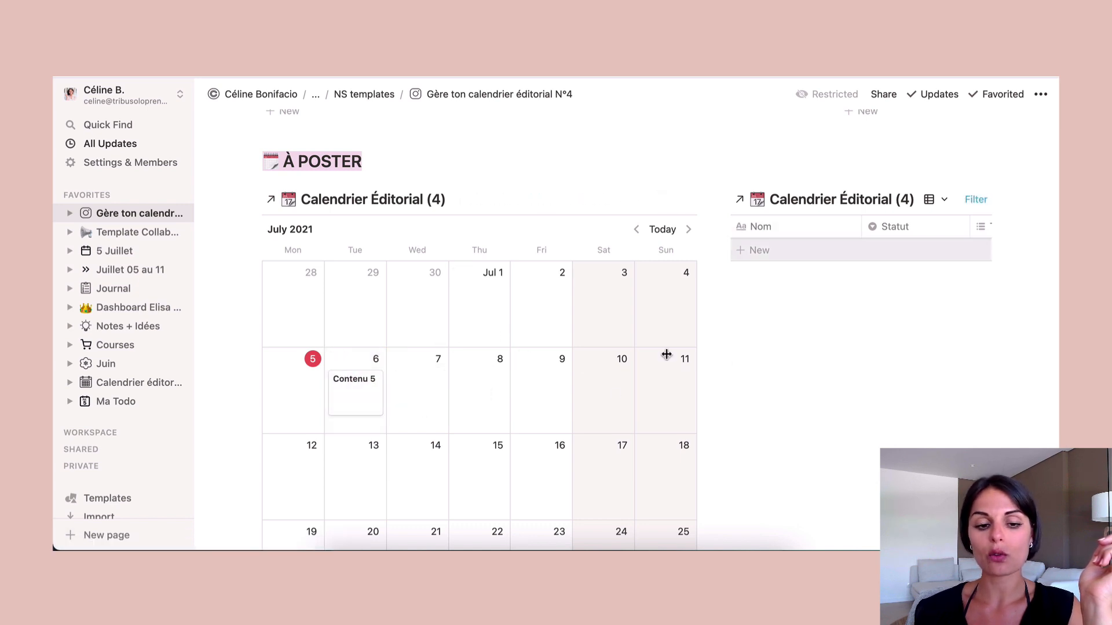
left_click(362, 389)
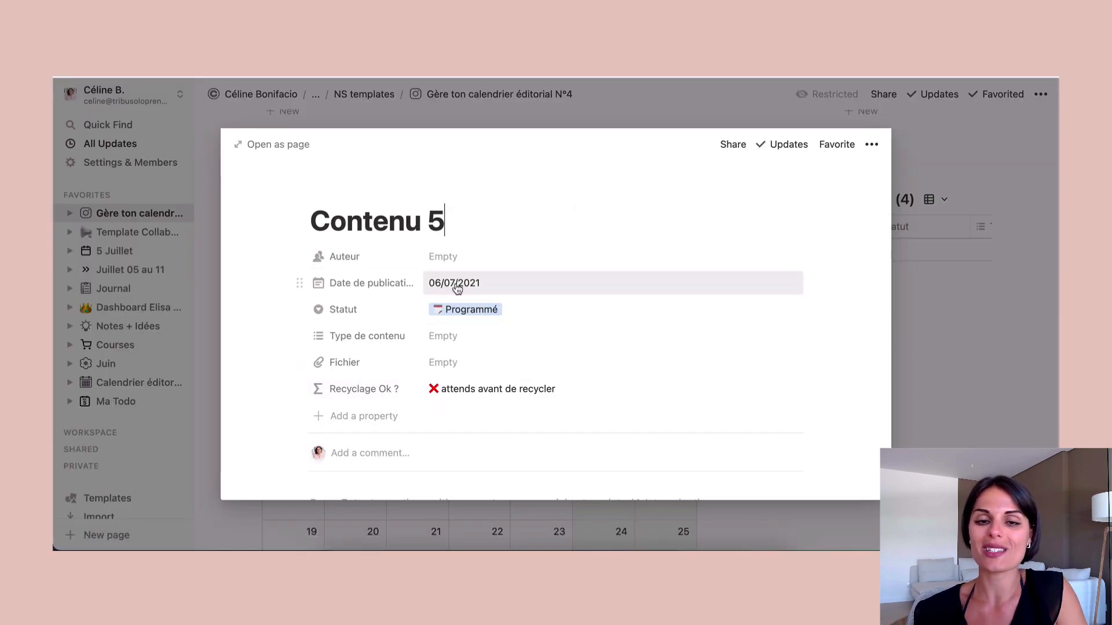
left_click(710, 104)
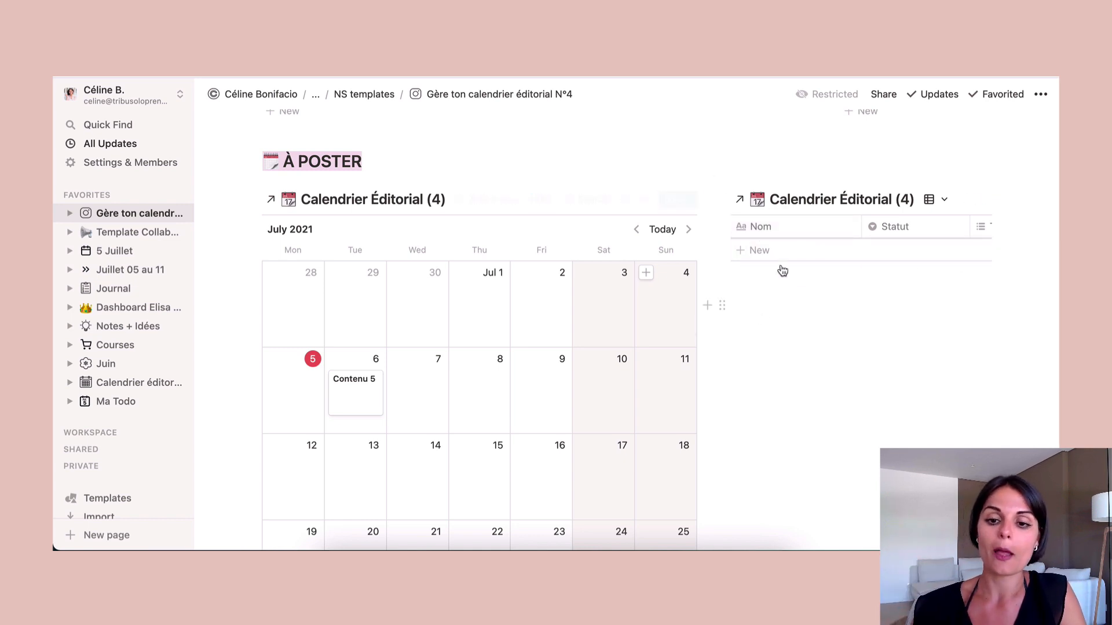
- Inspect the filter applied to the À poster calendar view
scroll(458, 177, "up", 3)
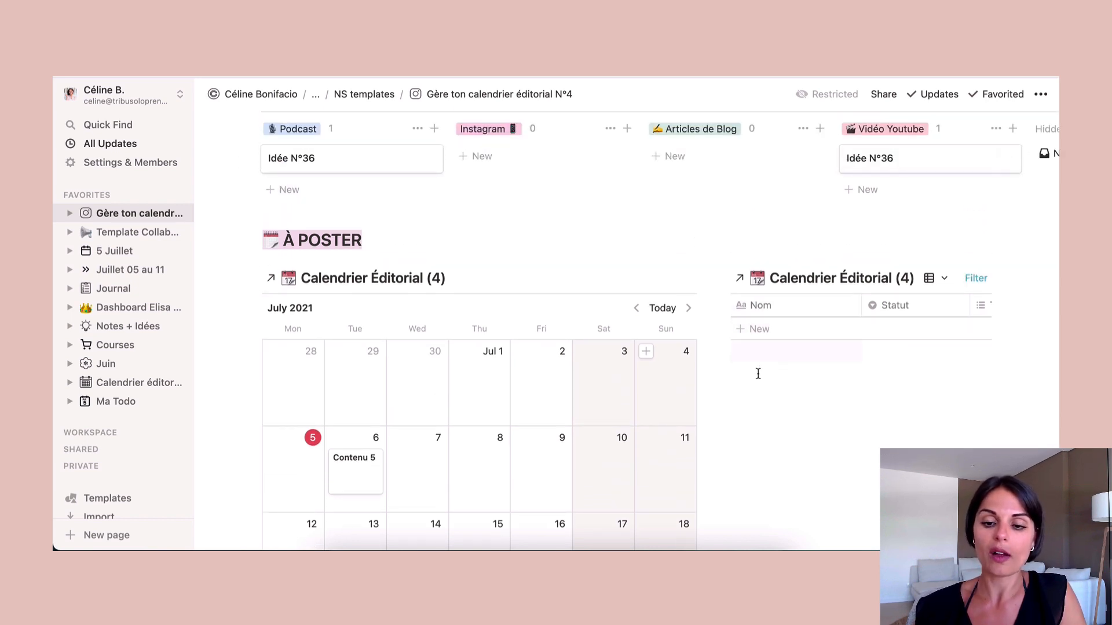
scroll(784, 466, "down", 2)
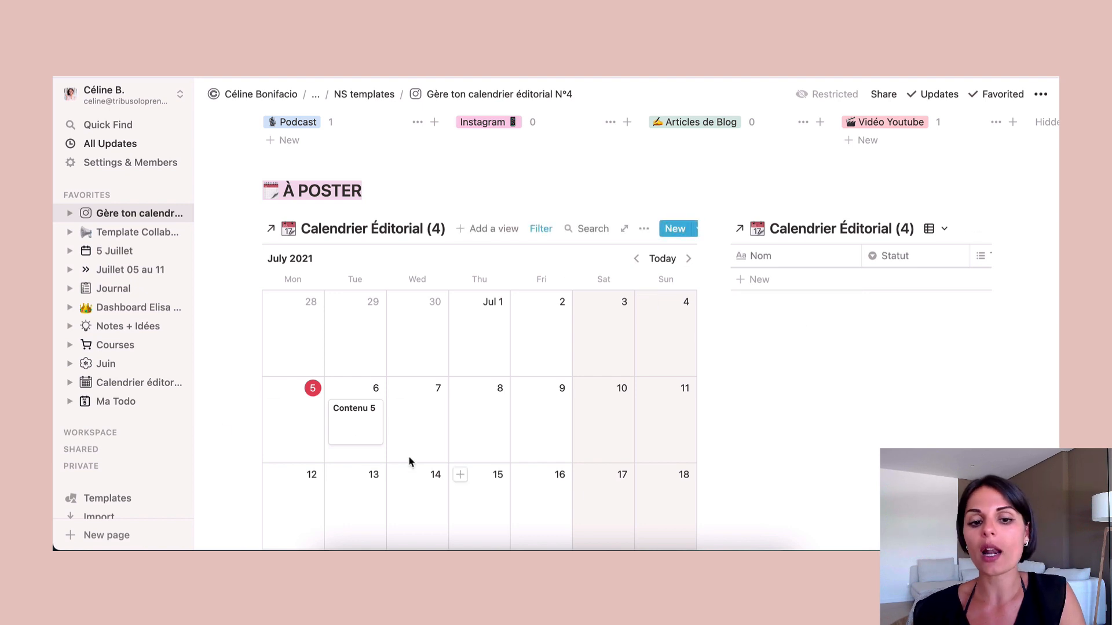
scroll(429, 463, "down", 3)
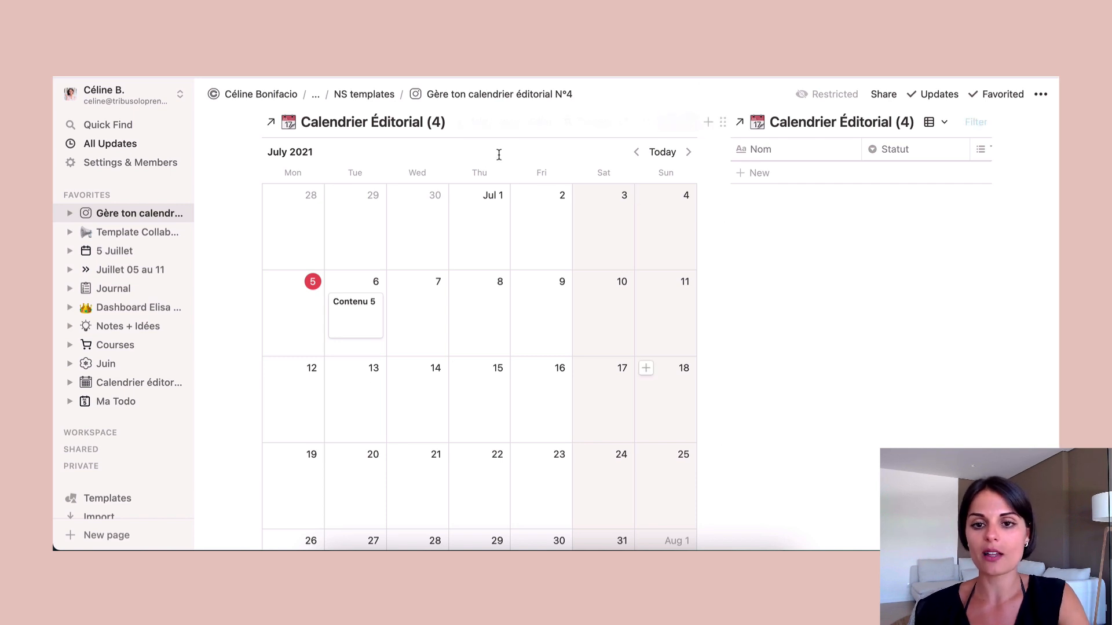
scroll(443, 150, "up", 1)
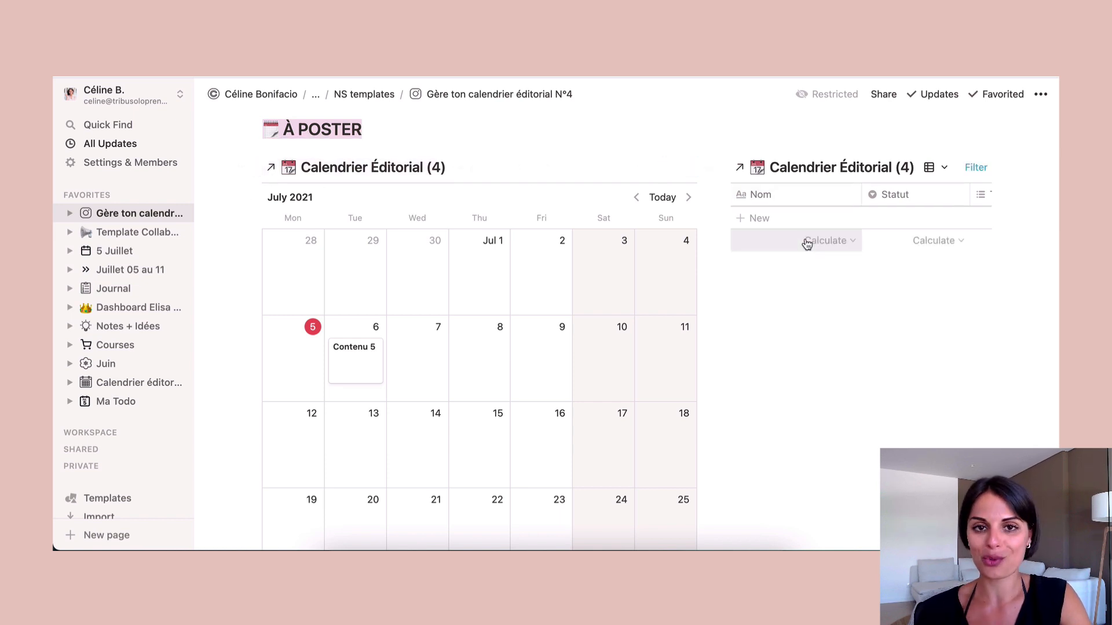
scroll(833, 321, "down", 2)
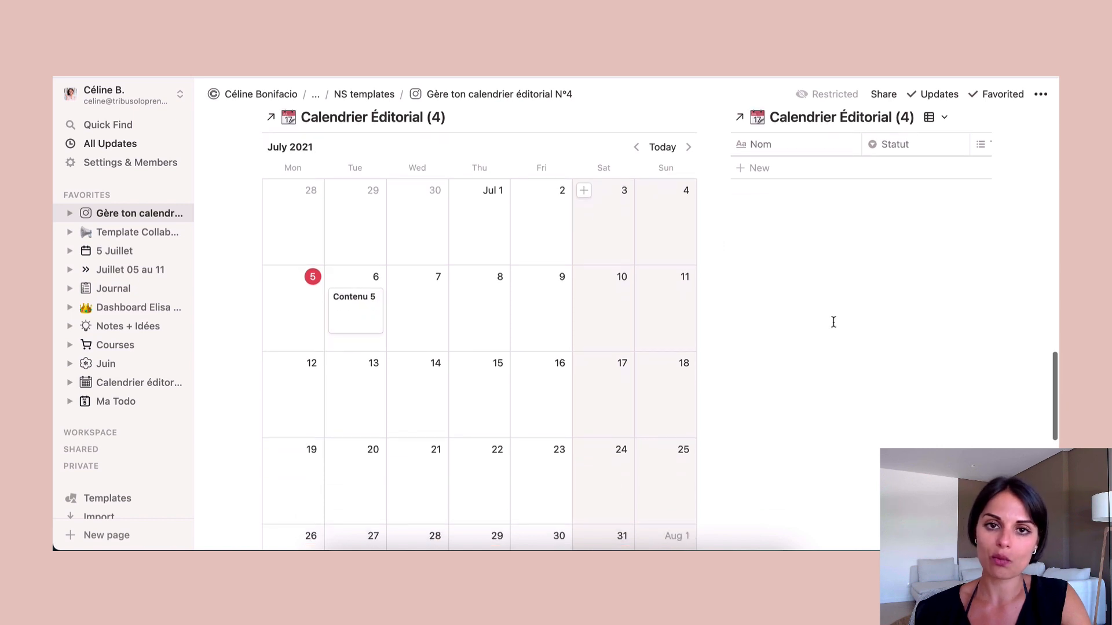
scroll(833, 404, "down", 1)
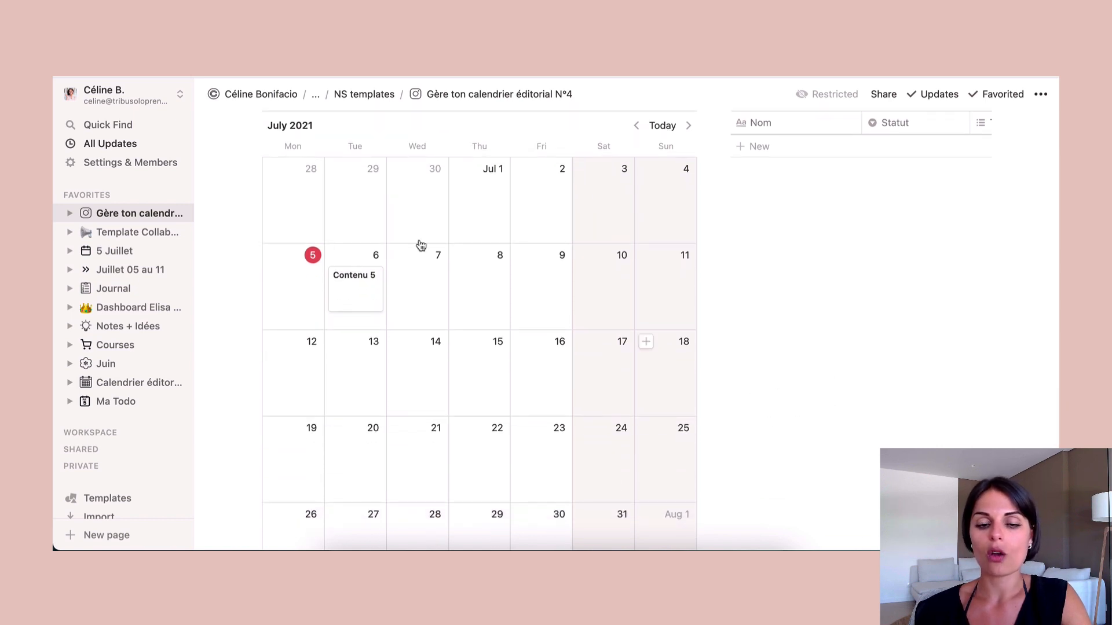
scroll(817, 350, "up", 3)
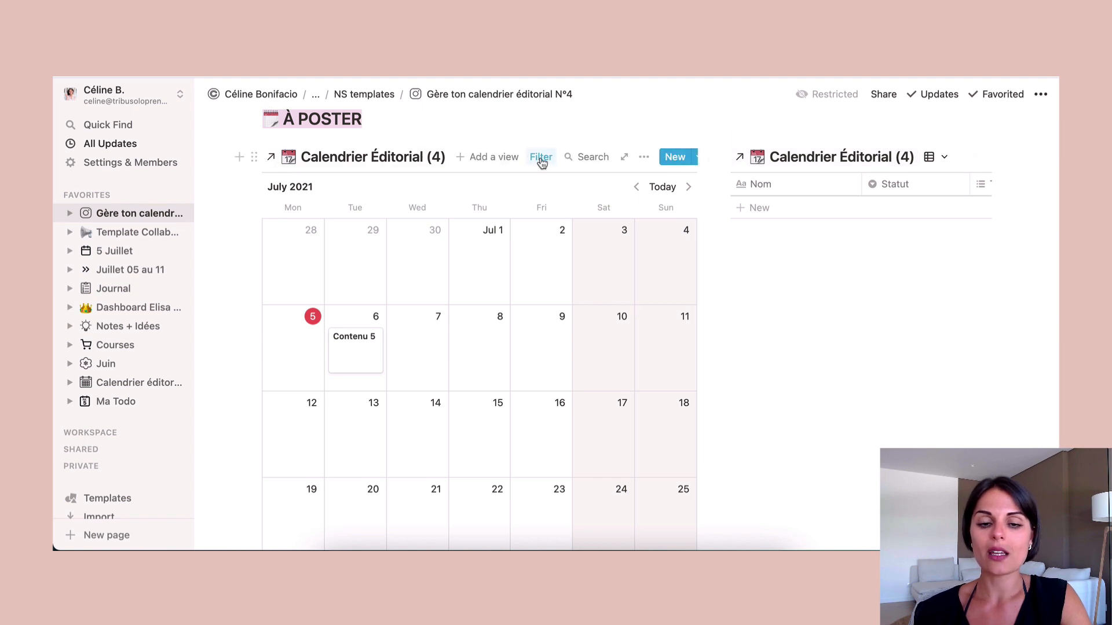
left_click(541, 162)
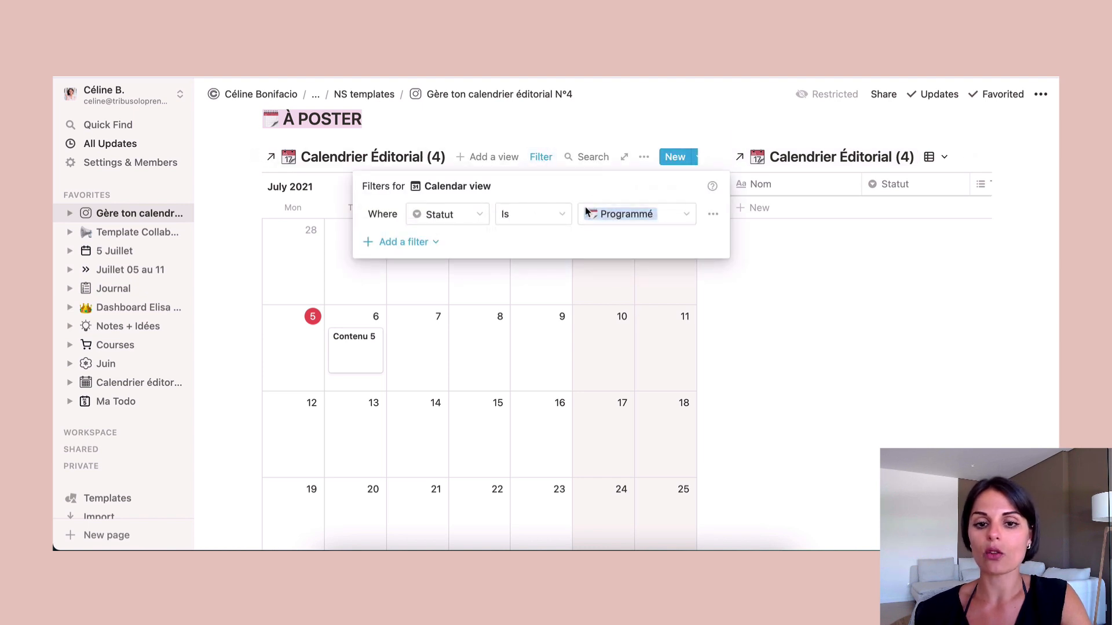
left_click(770, 299)
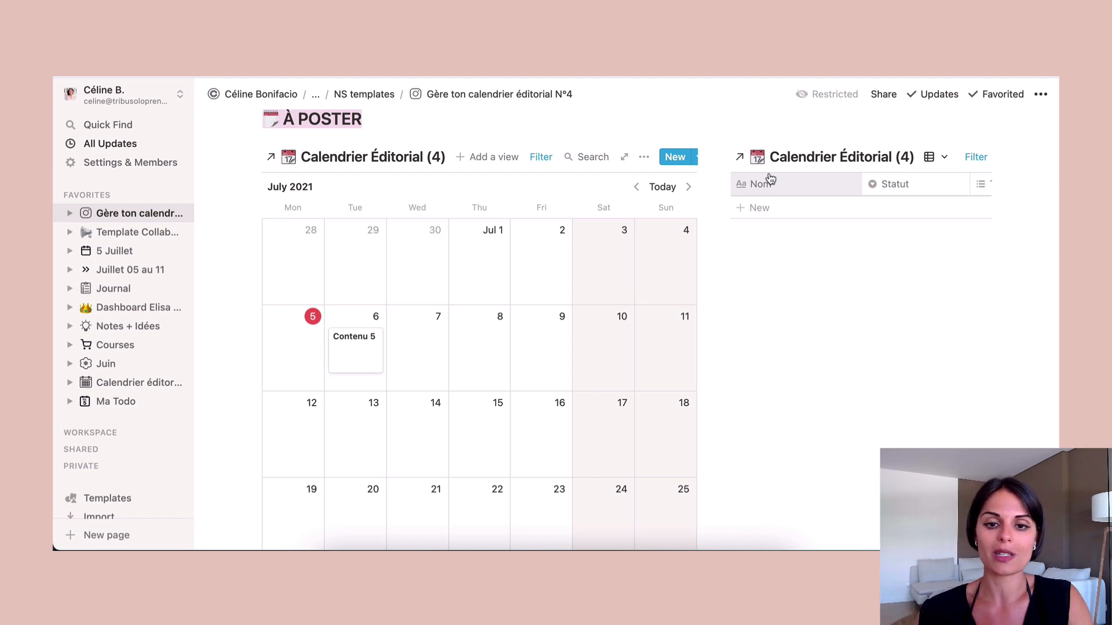
- Inspect the À recycler table's filter and its Recyclage Ok ? column
scroll(771, 178, "down", 10)
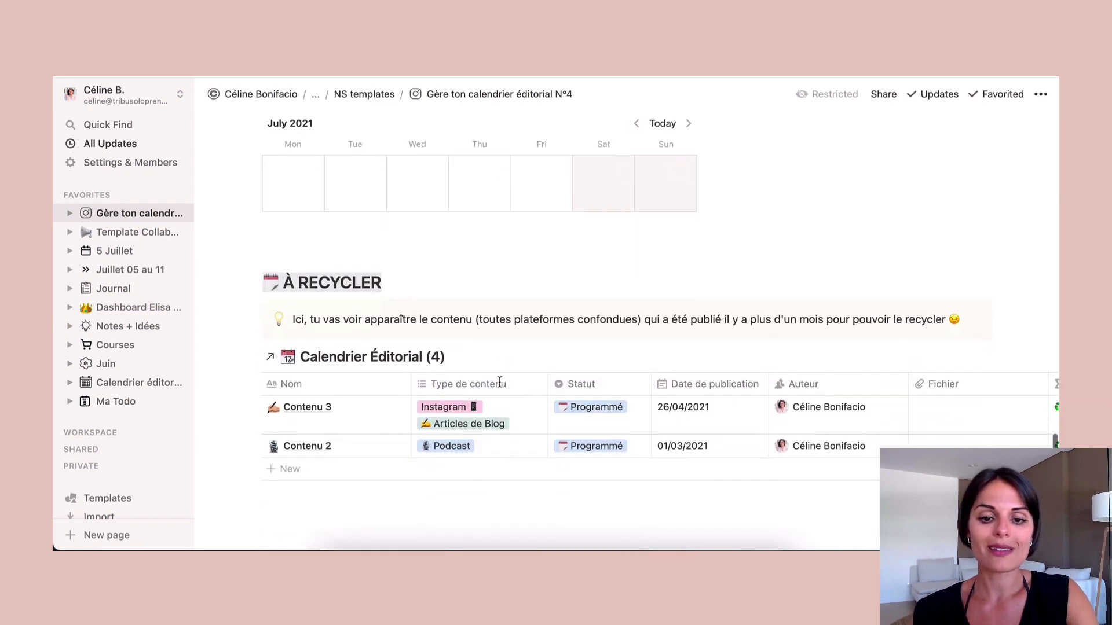
scroll(499, 382, "down", 1)
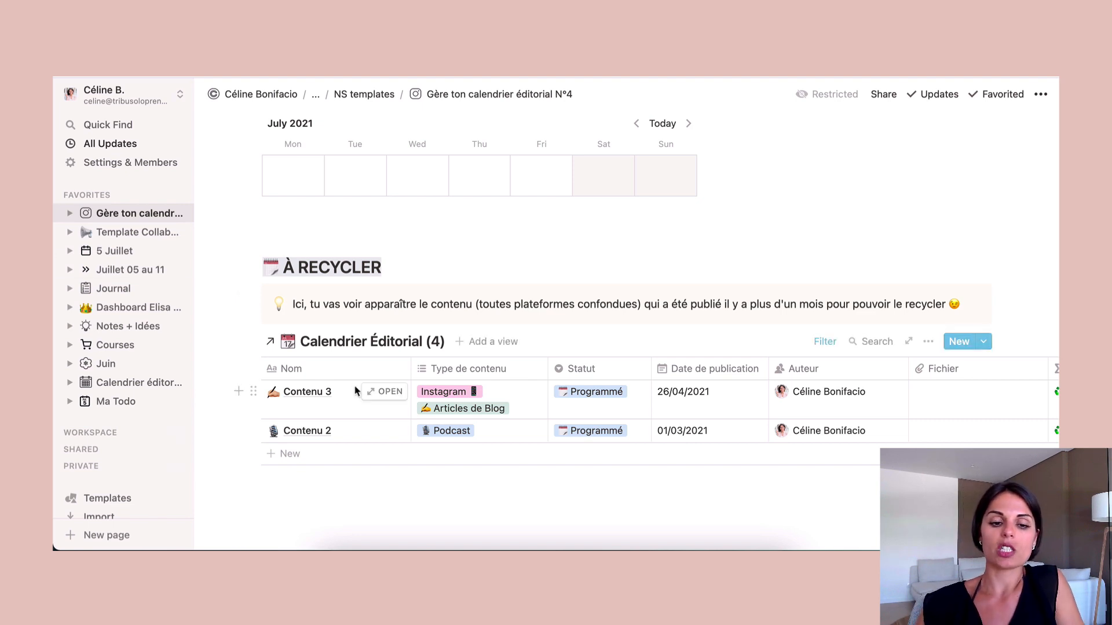
scroll(549, 451, "down", 1)
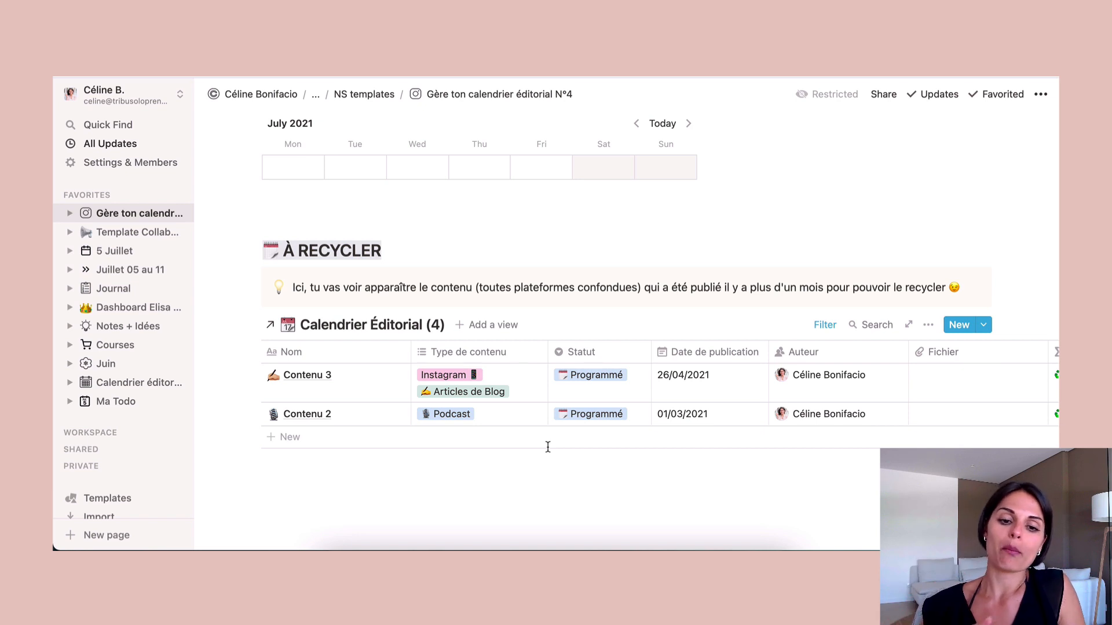
left_click(825, 325)
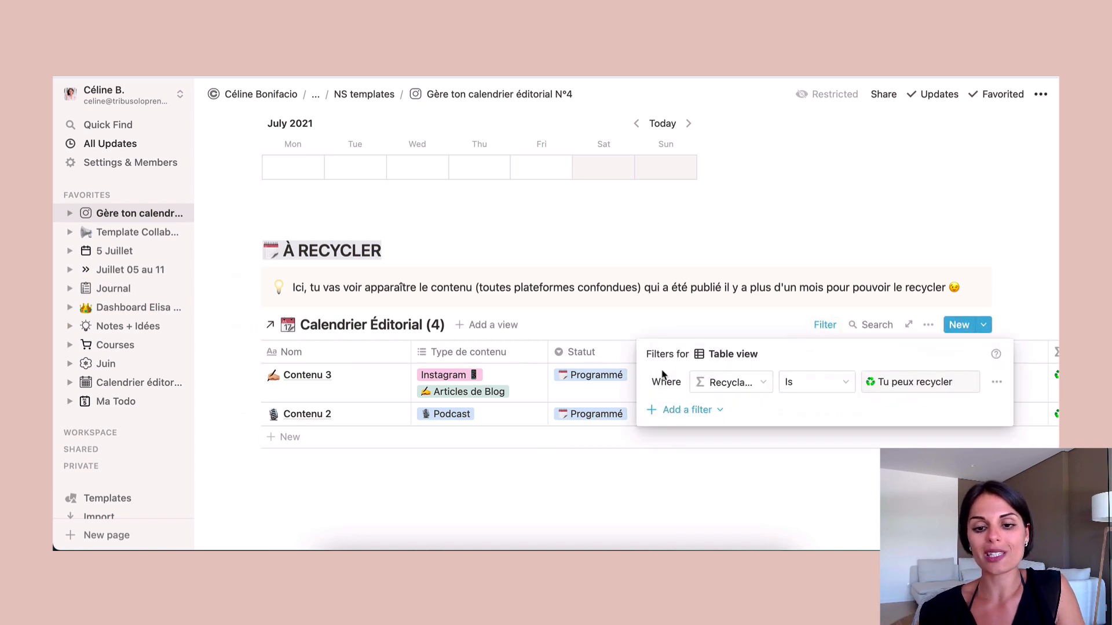
left_click(819, 457)
scroll(695, 397, "right", 6)
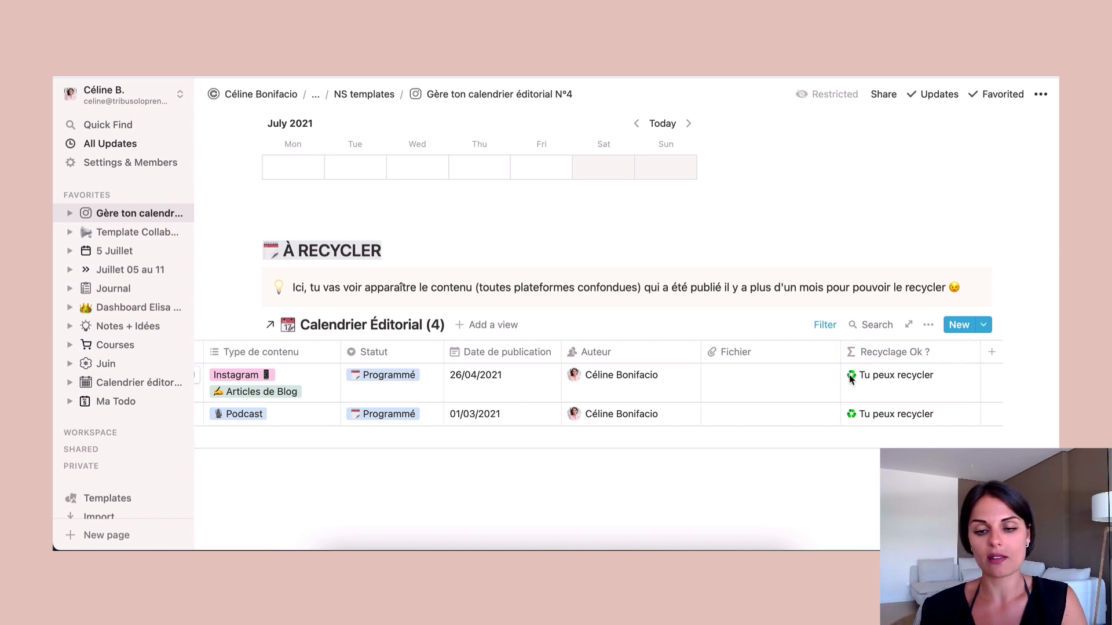
left_click(824, 325)
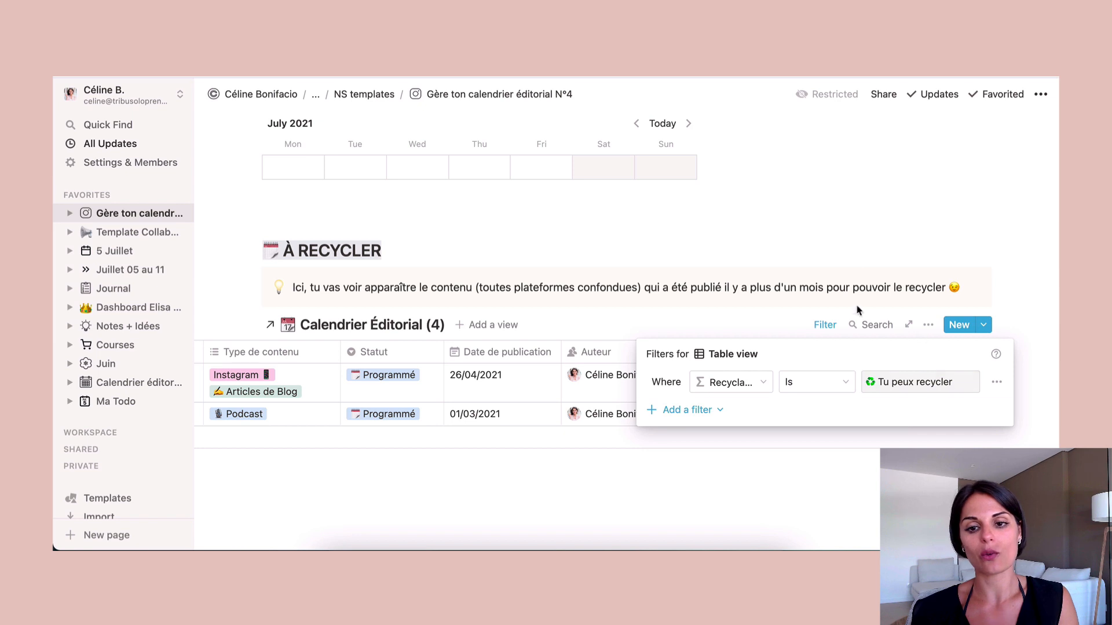
left_click(840, 229)
- Check the Recyclage Ok ? property of Contenu 5 from the À poster calendar
scroll(839, 230, "up", 5)
scroll(371, 250, "up", 2)
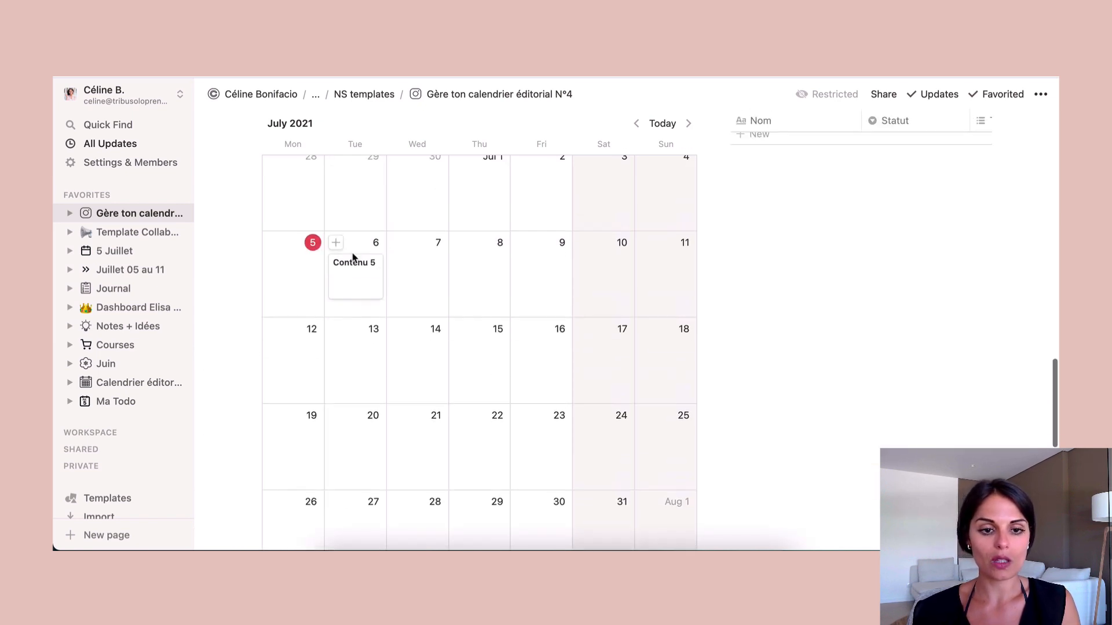
left_click(351, 275)
scroll(634, 397, "down", 1)
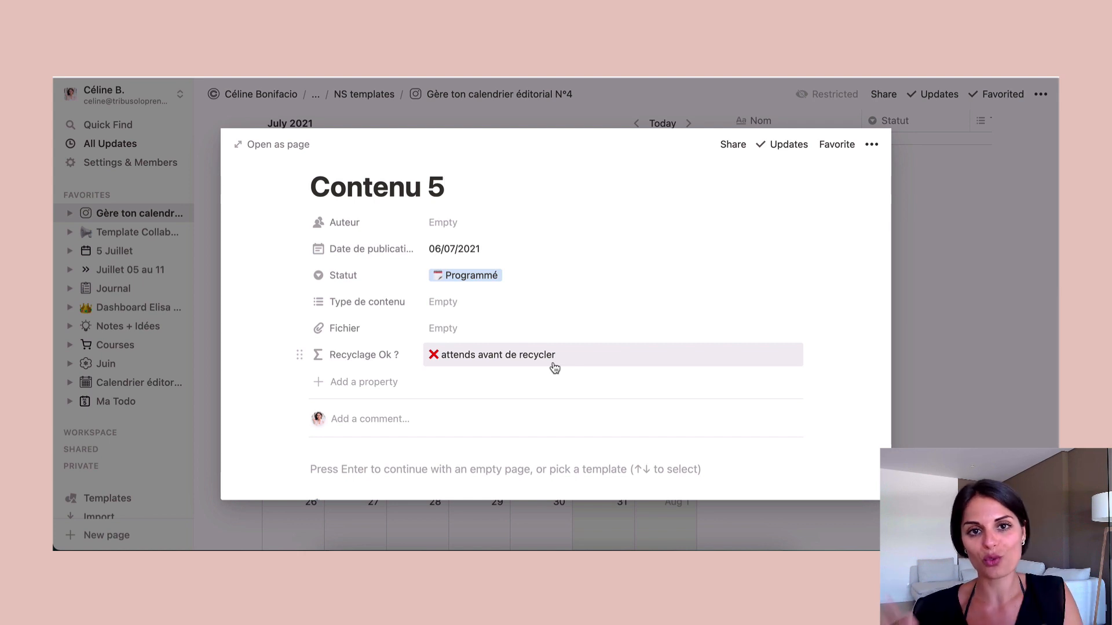
left_click(1035, 227)
- Review the entries of the À recycler table with their content types, statuses and publication dates
scroll(417, 366, "down", 10)
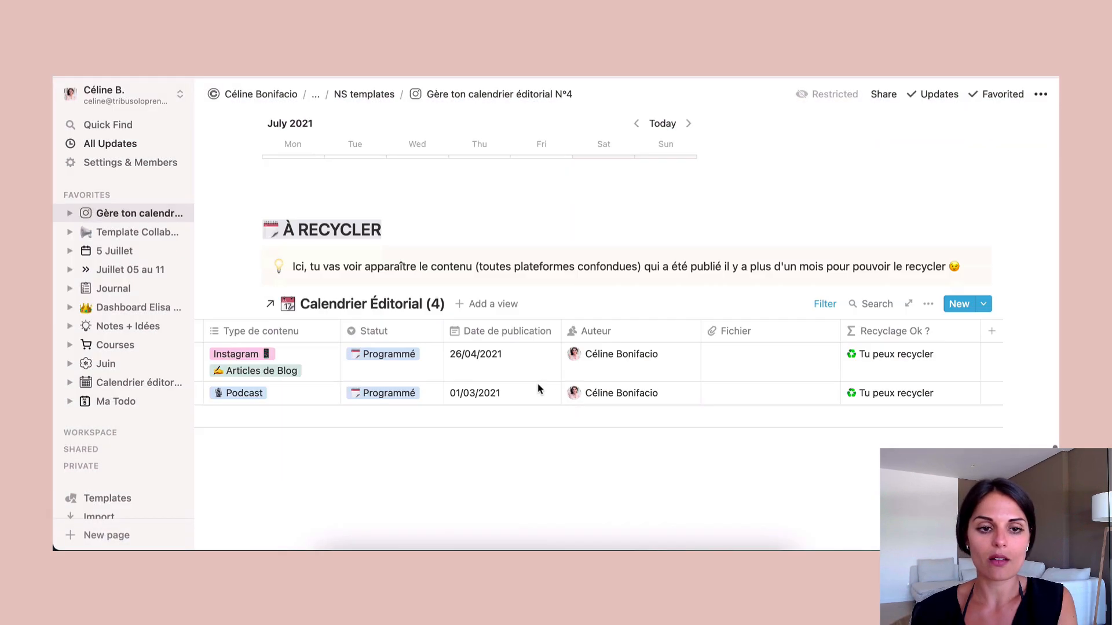
scroll(432, 313, "left", 5)
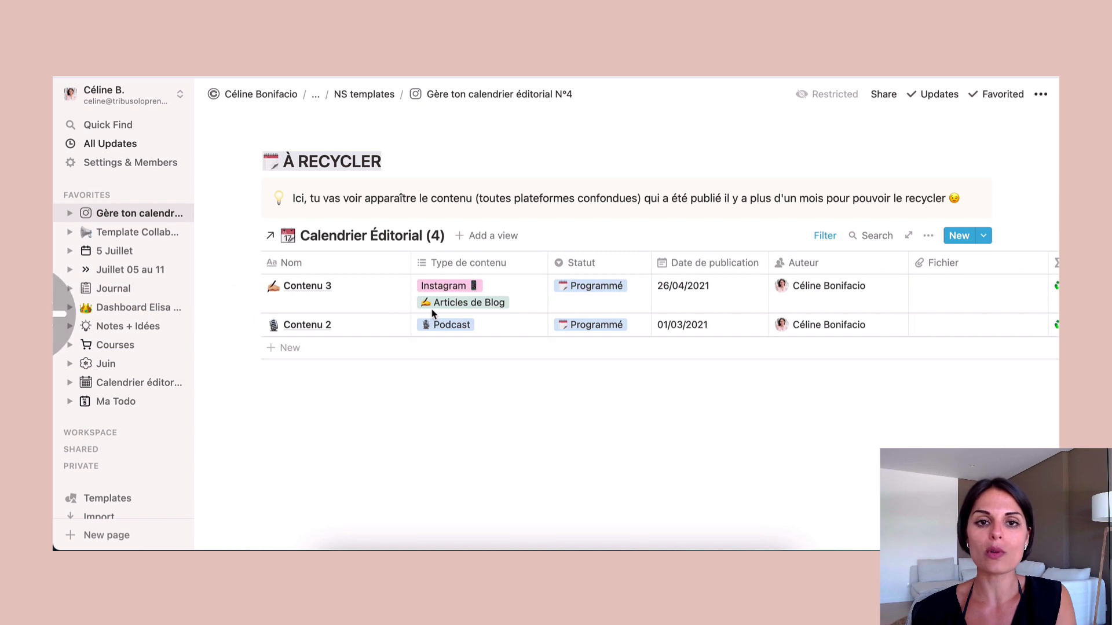
scroll(432, 314, "up", 1)
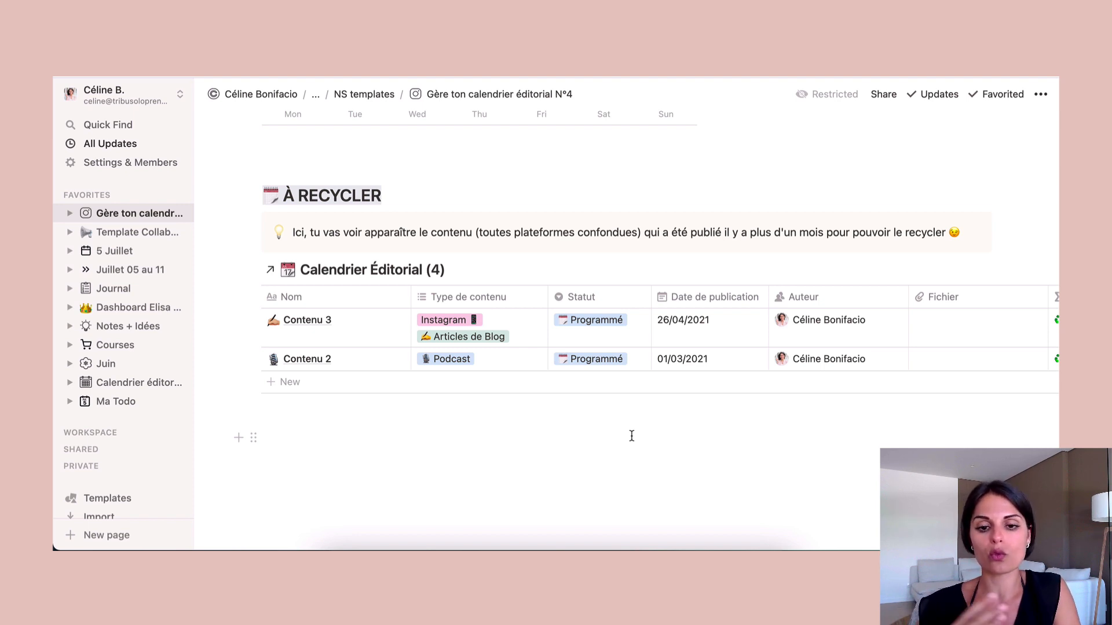
scroll(632, 440, "up", 4)
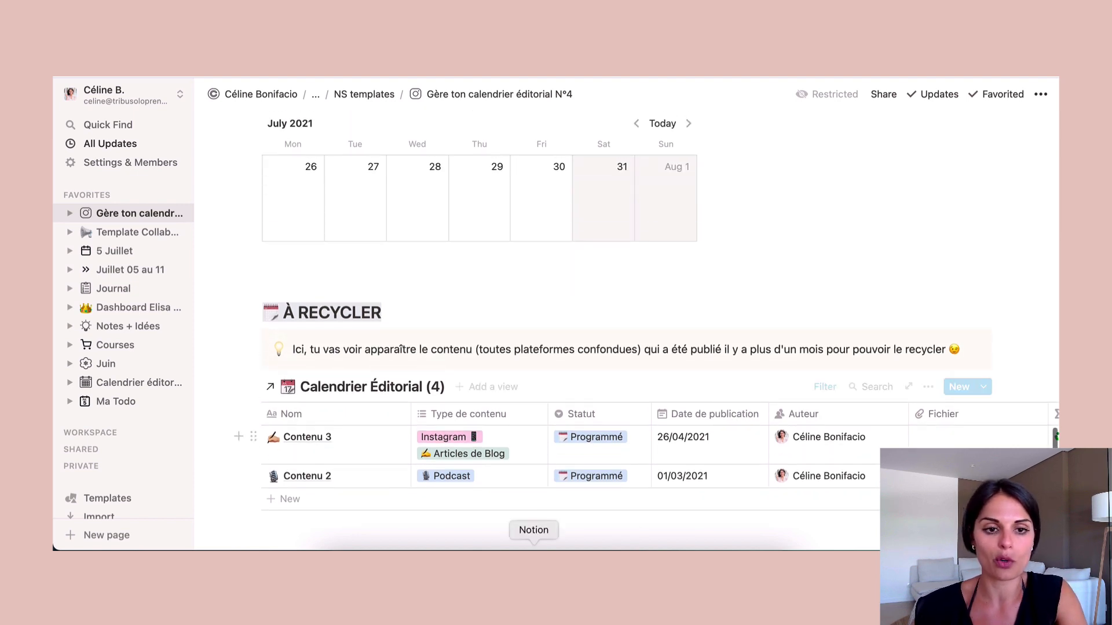
scroll(220, 294, "up", 3)
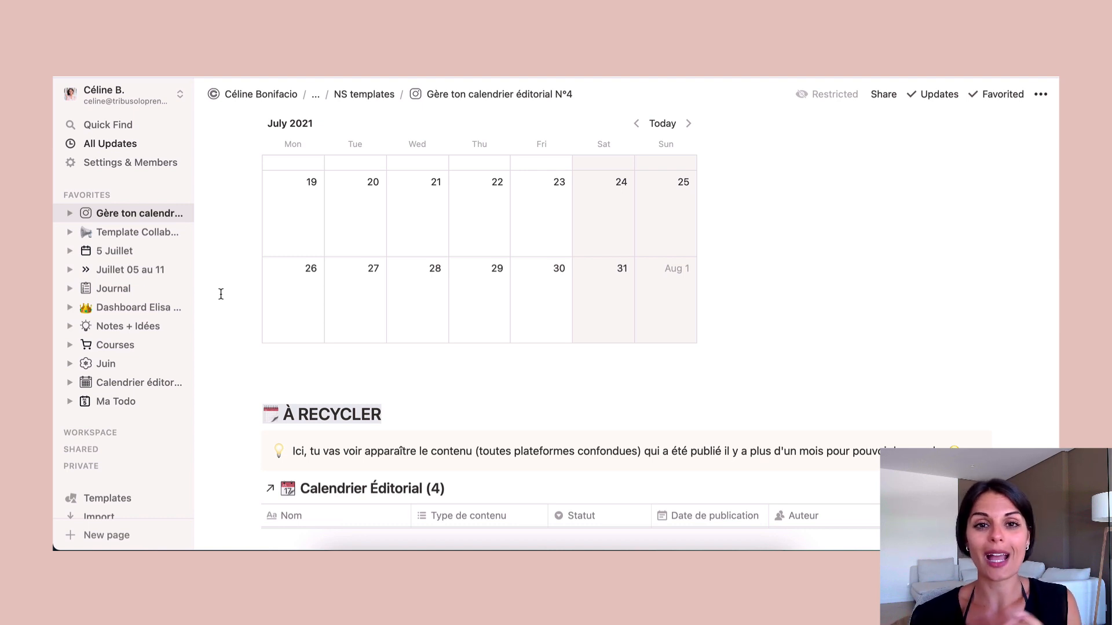
- Open the favorite page Template Collaboration and go through its Prochain RDV, Documents utiles and Notre Todo-liste sections
left_click(138, 232)
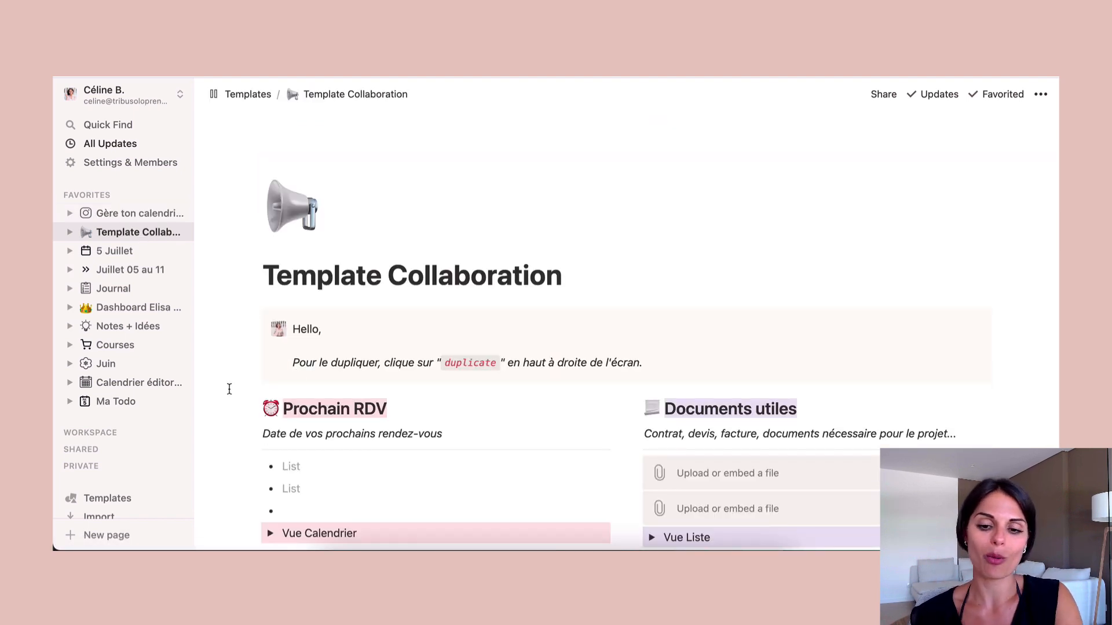
scroll(229, 389, "down", 3)
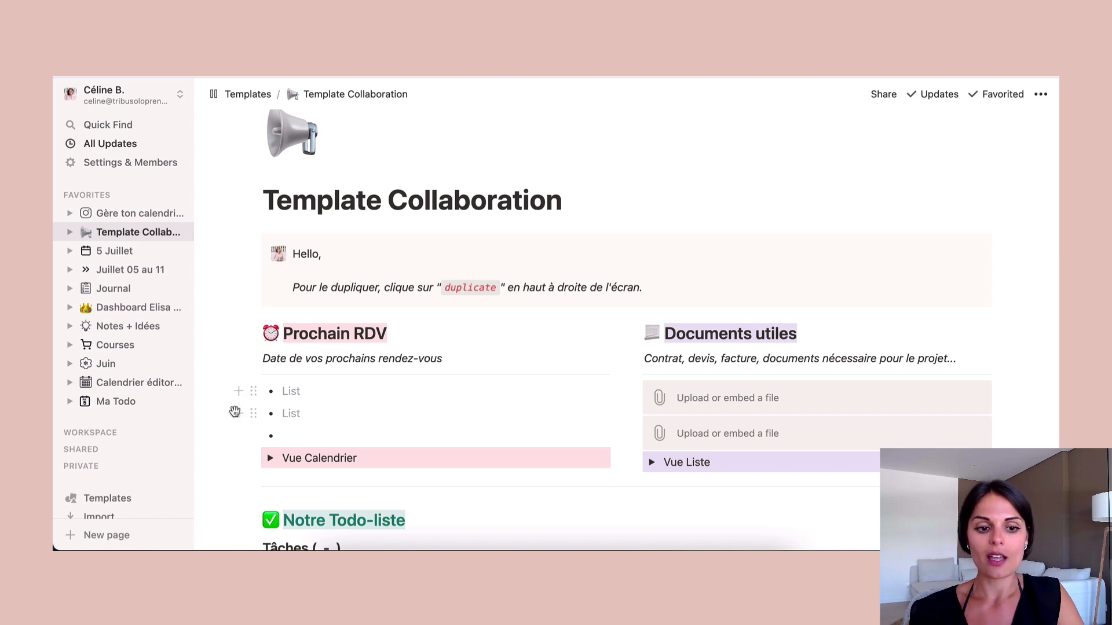
scroll(224, 436, "down", 3)
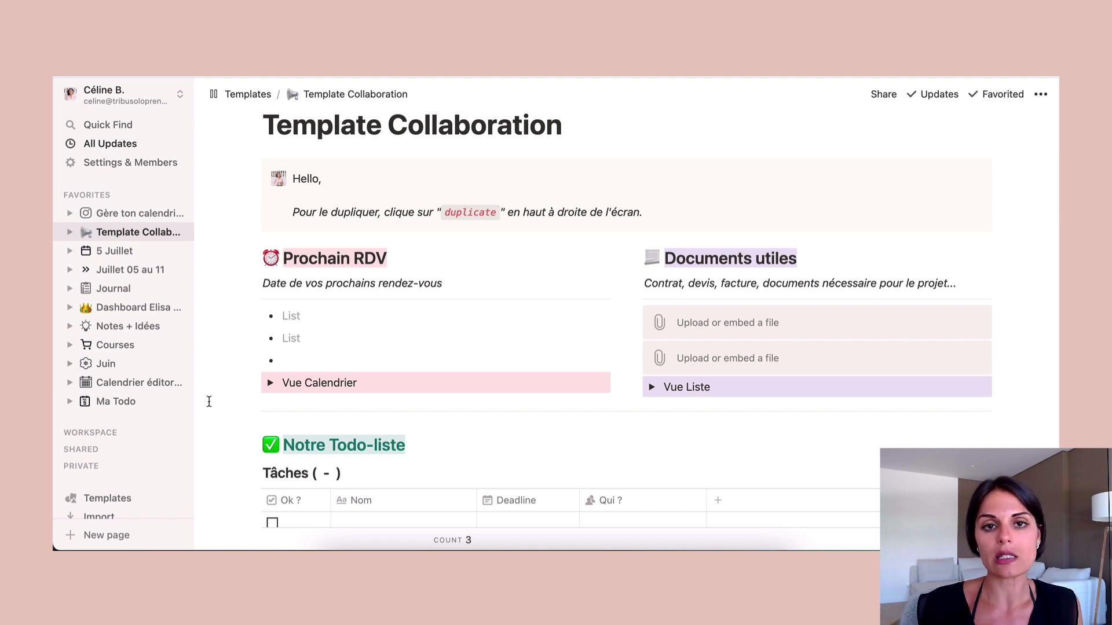
scroll(209, 402, "down", 3)
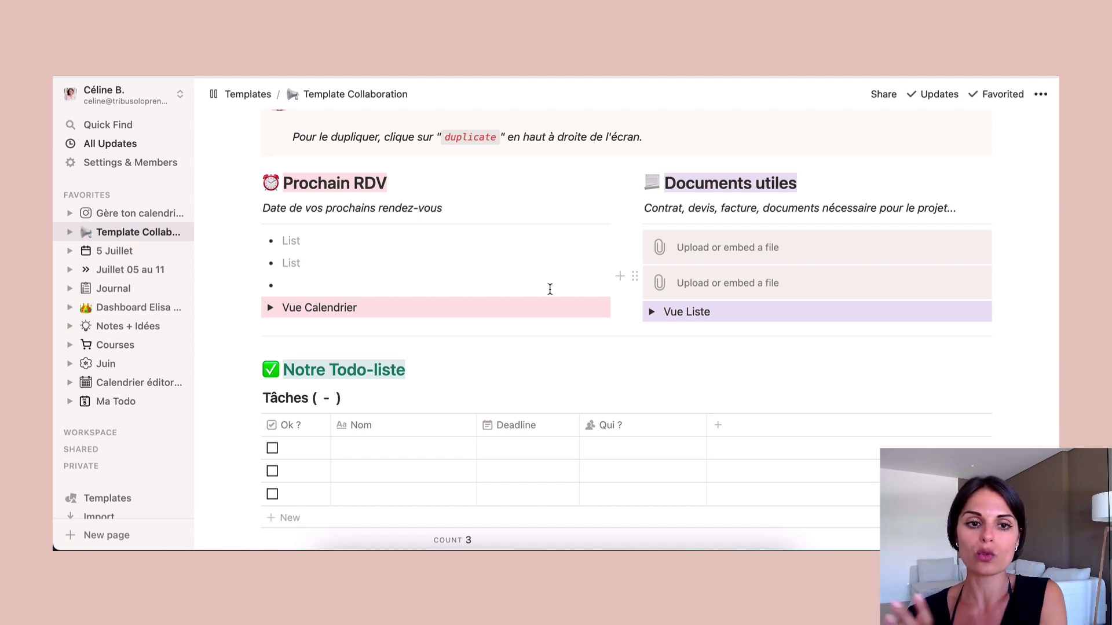
scroll(551, 289, "up", 3)
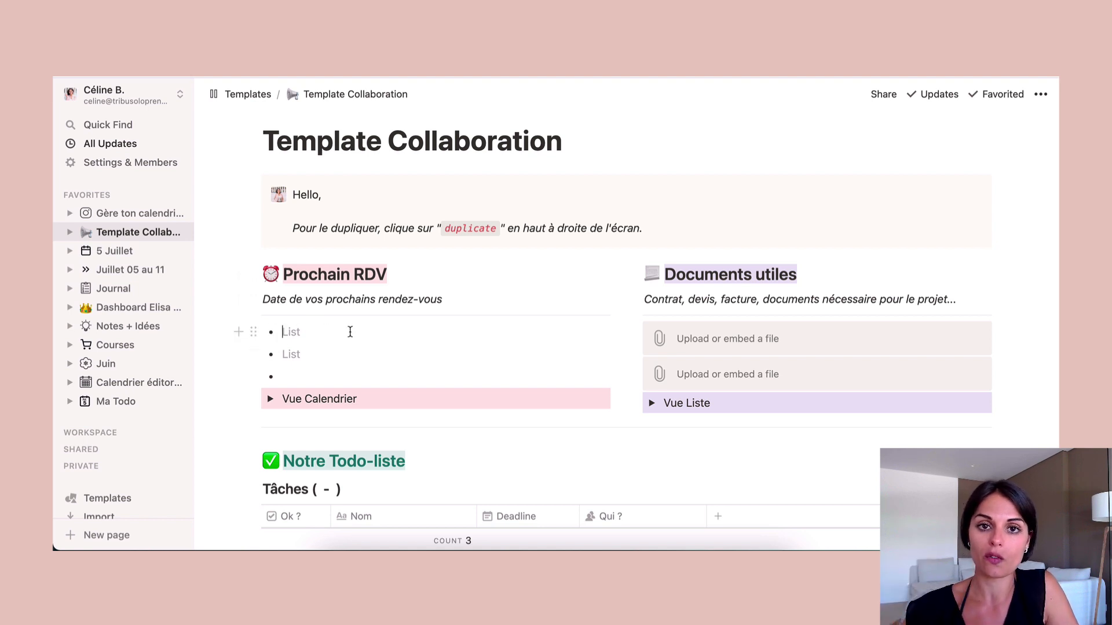
- Expand the Vue Calendrier section under Prochain RDV and switch the RDV (nom client) database to its calendar view
left_click(272, 403)
scroll(219, 416, "down", 2)
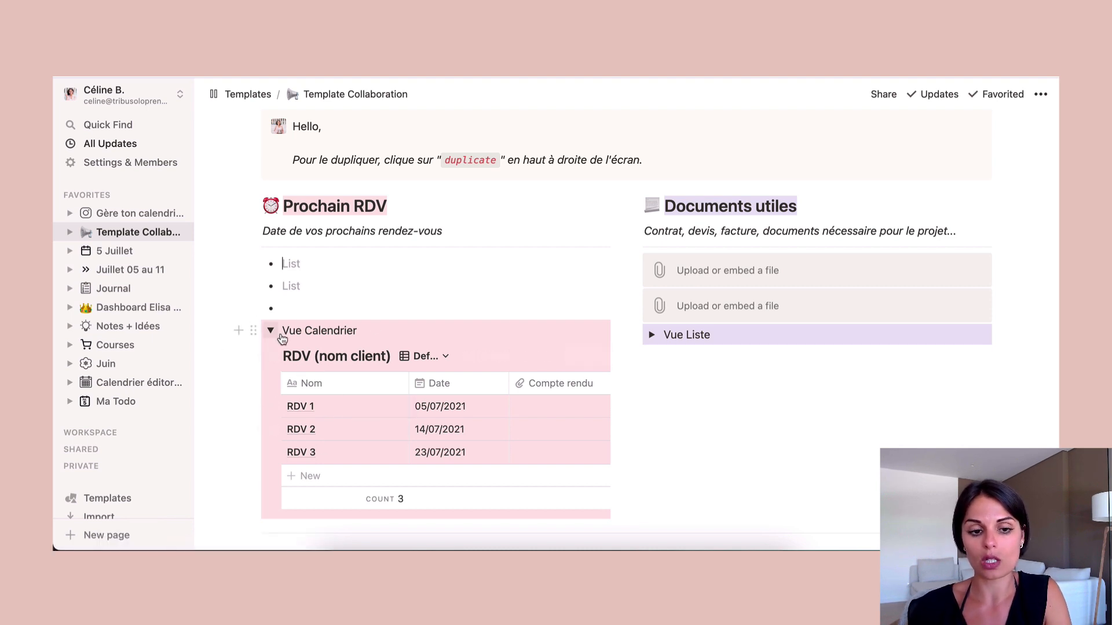
scroll(397, 422, "down", 2)
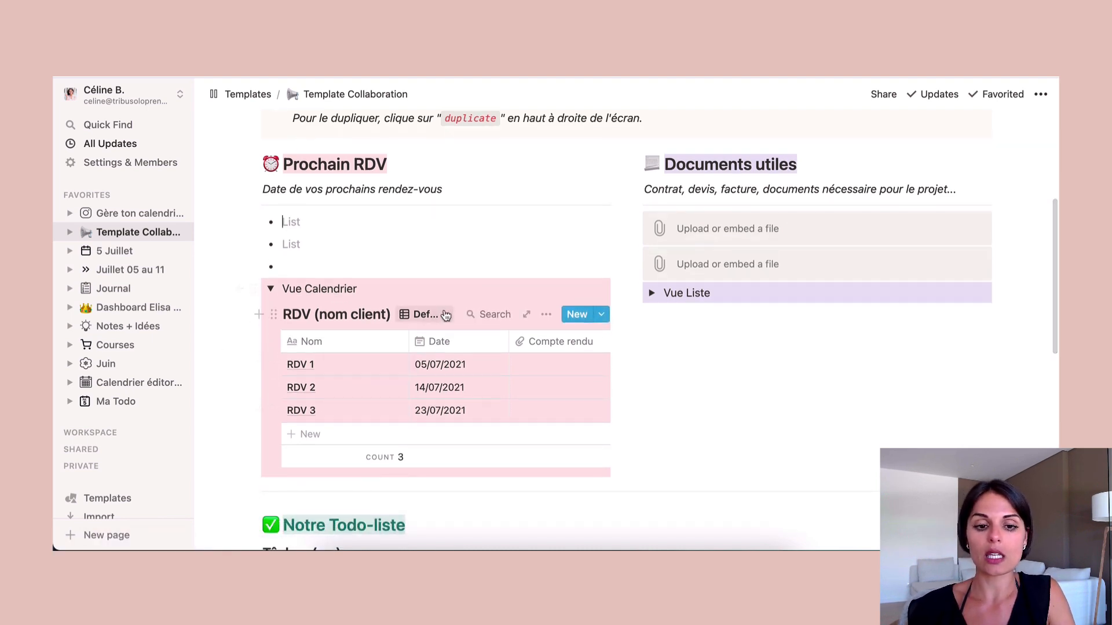
left_click(446, 315)
left_click(401, 390)
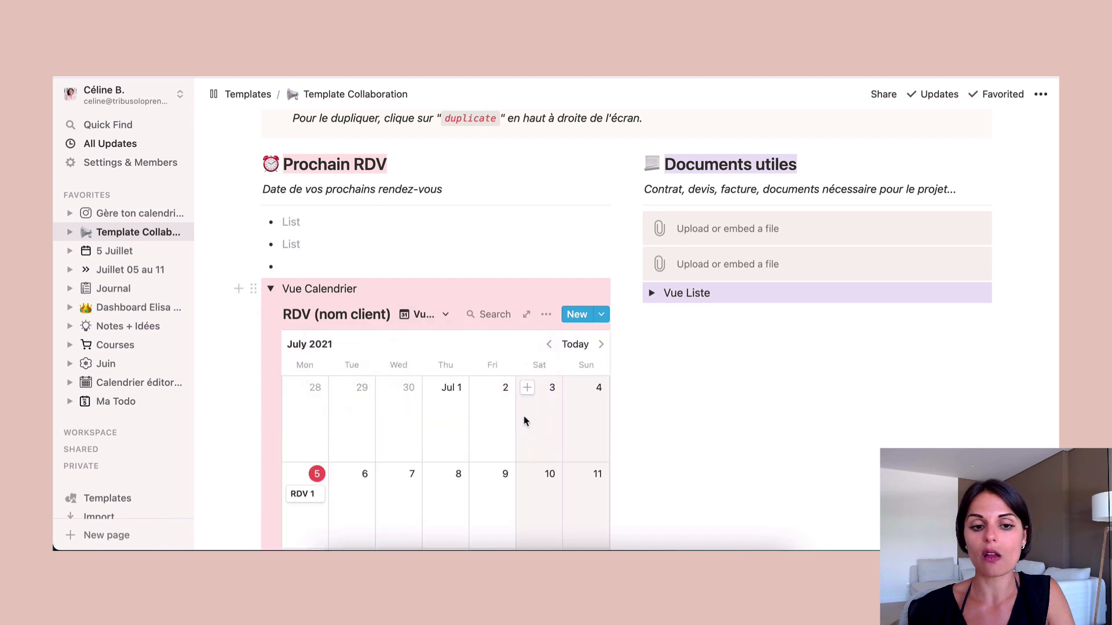
- Review the July 2021 appointments and RDV 1's Date and Compte rendu properties, then collapse the Vue Calendrier section
scroll(524, 421, "down", 2)
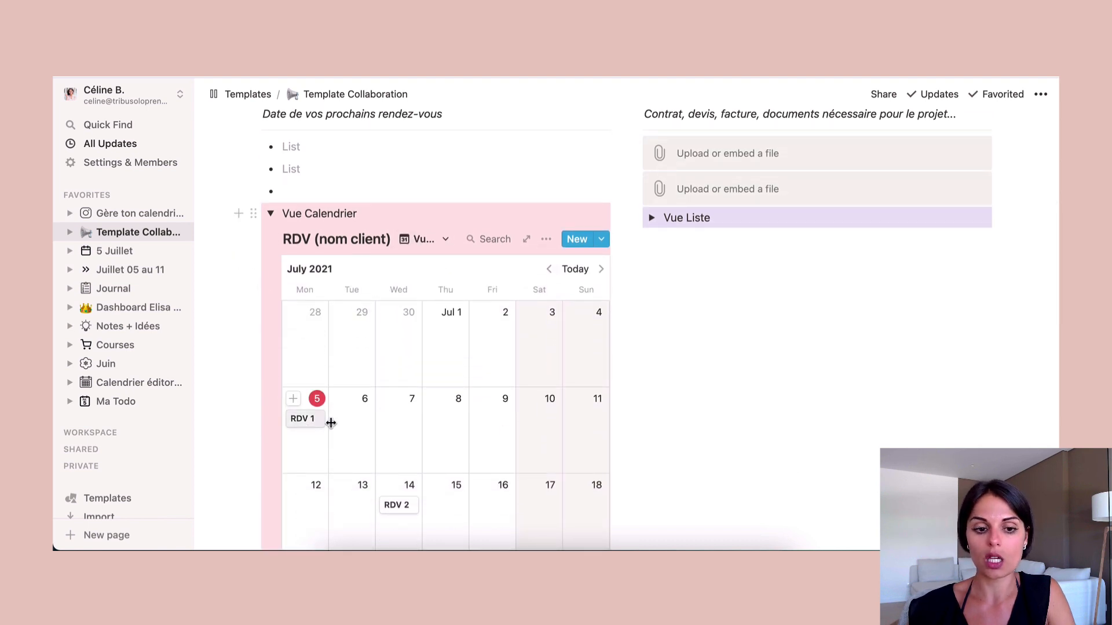
scroll(337, 456, "down", 1)
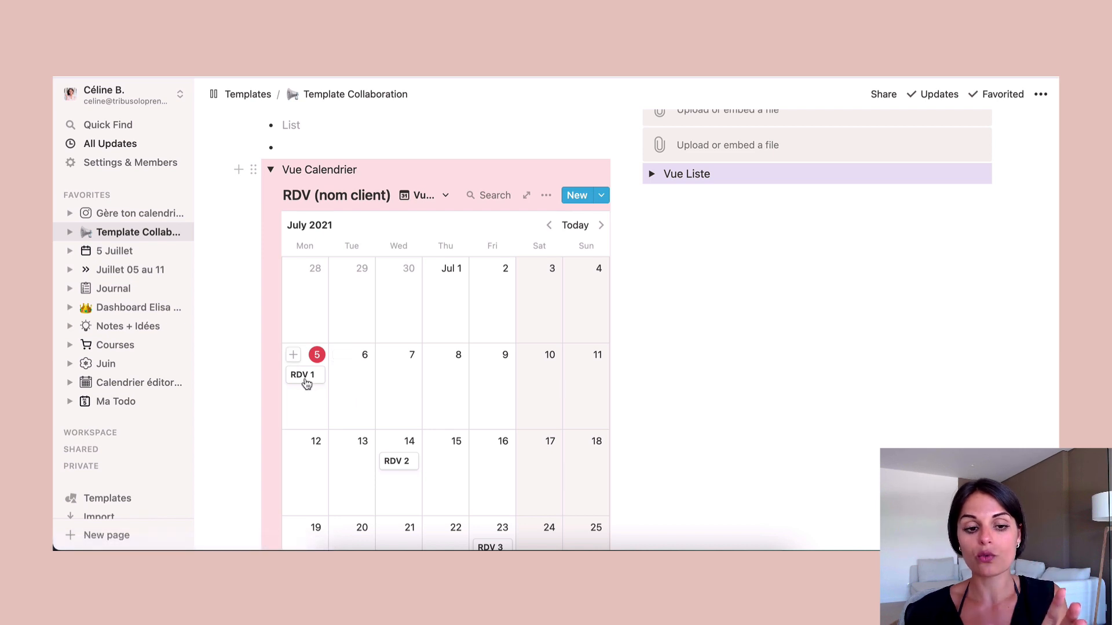
scroll(406, 470, "down", 1)
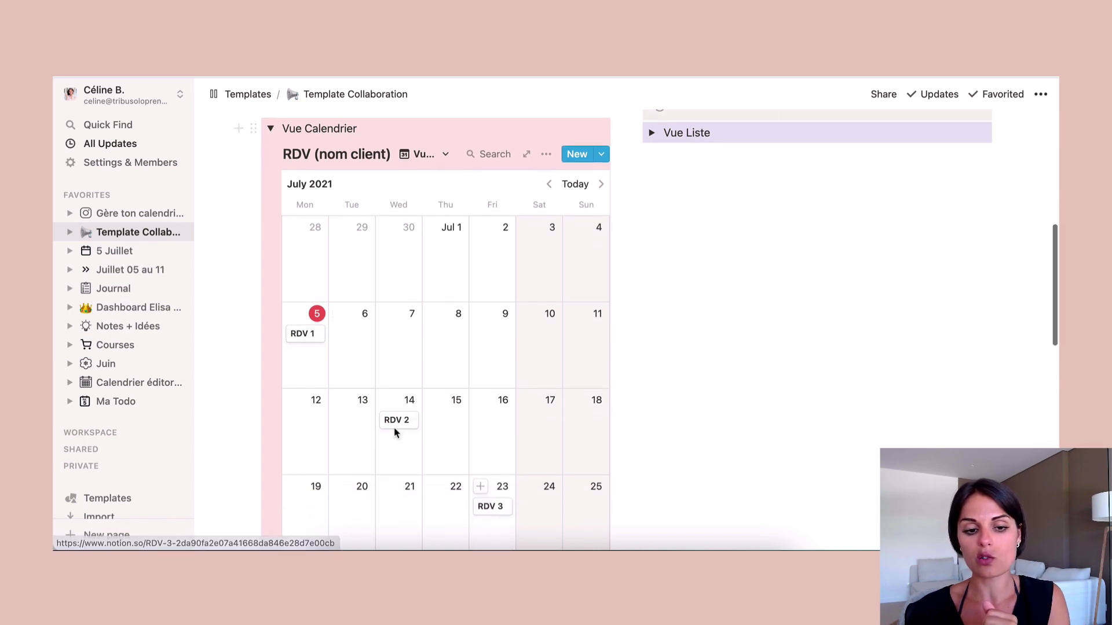
left_click(304, 337)
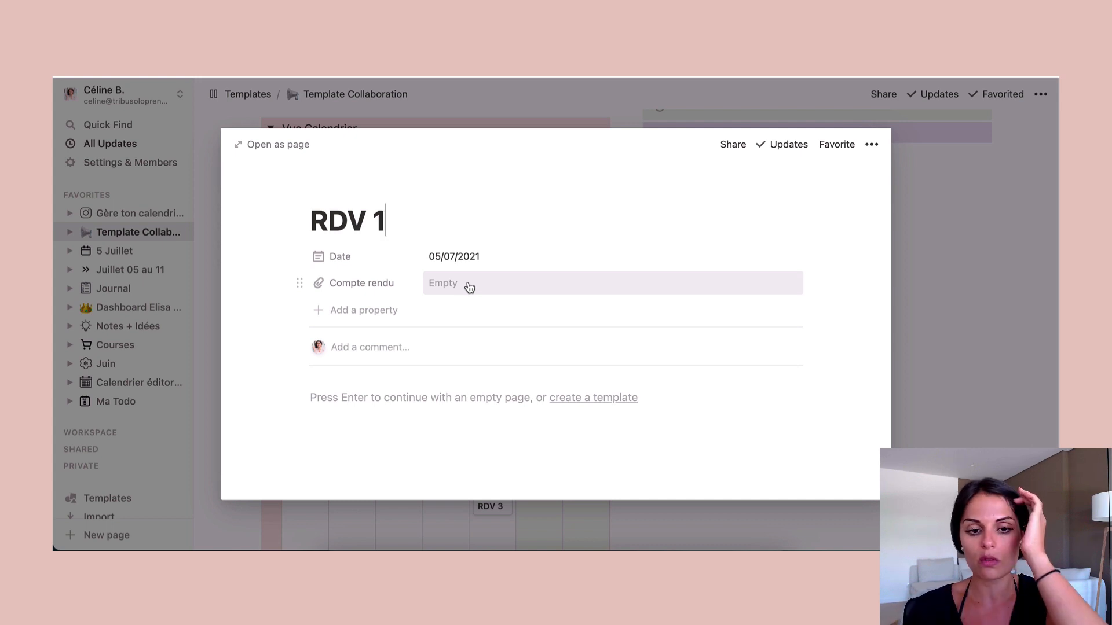
left_click(593, 101)
scroll(664, 231, "up", 3)
left_click(268, 260)
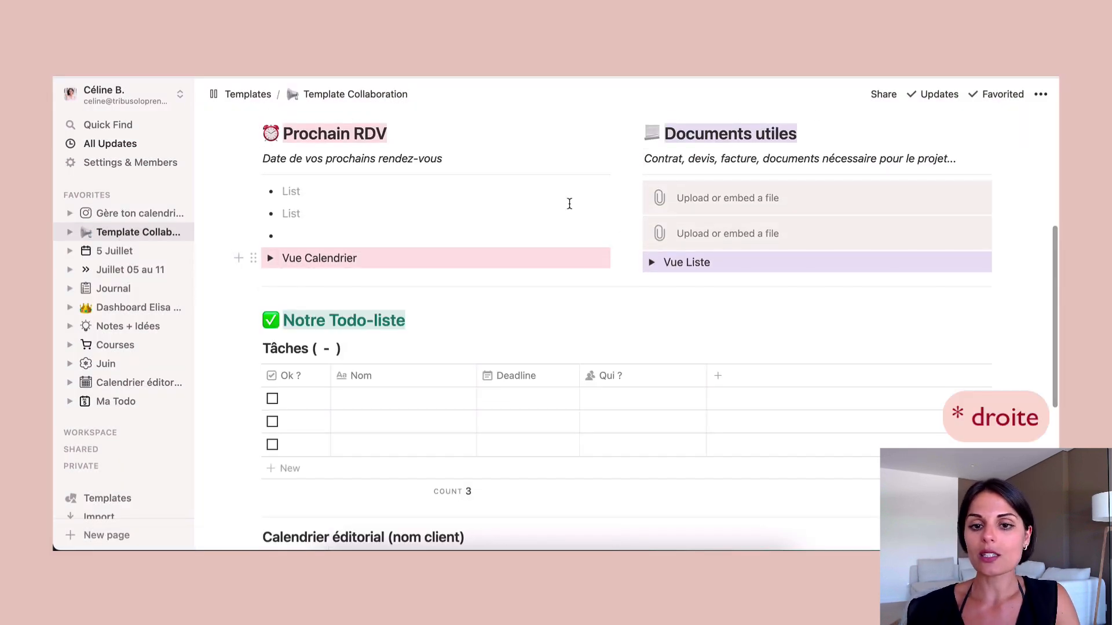
- Expand Vue Liste under Documents utiles, check the Fichier property of the Devis N°... entry, and collapse the list again
left_click(650, 264)
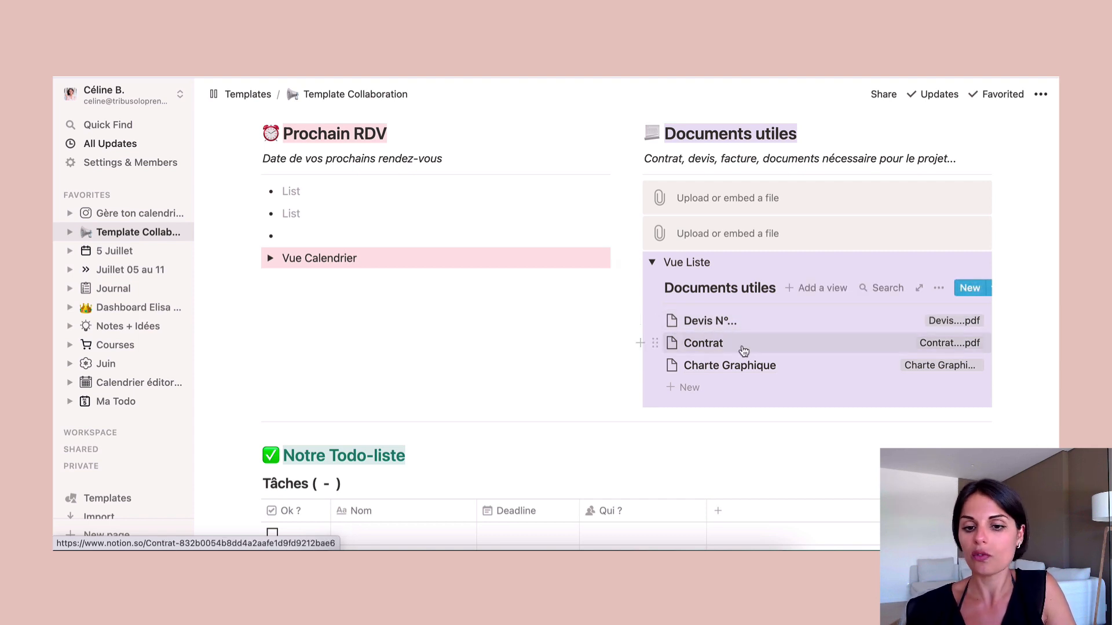
left_click(770, 320)
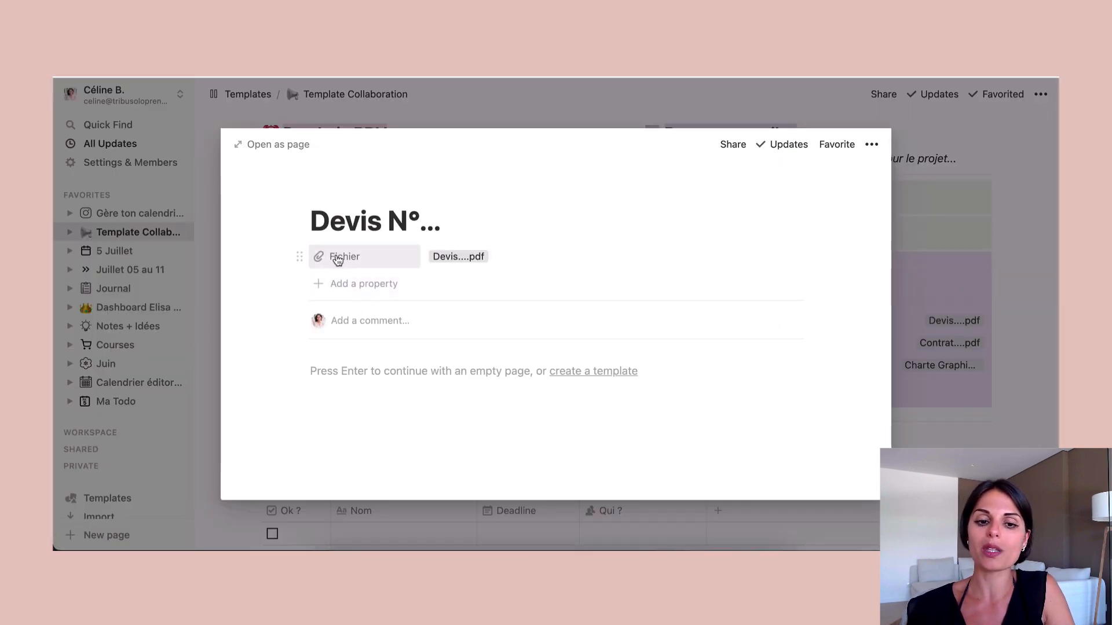
left_click(1011, 267)
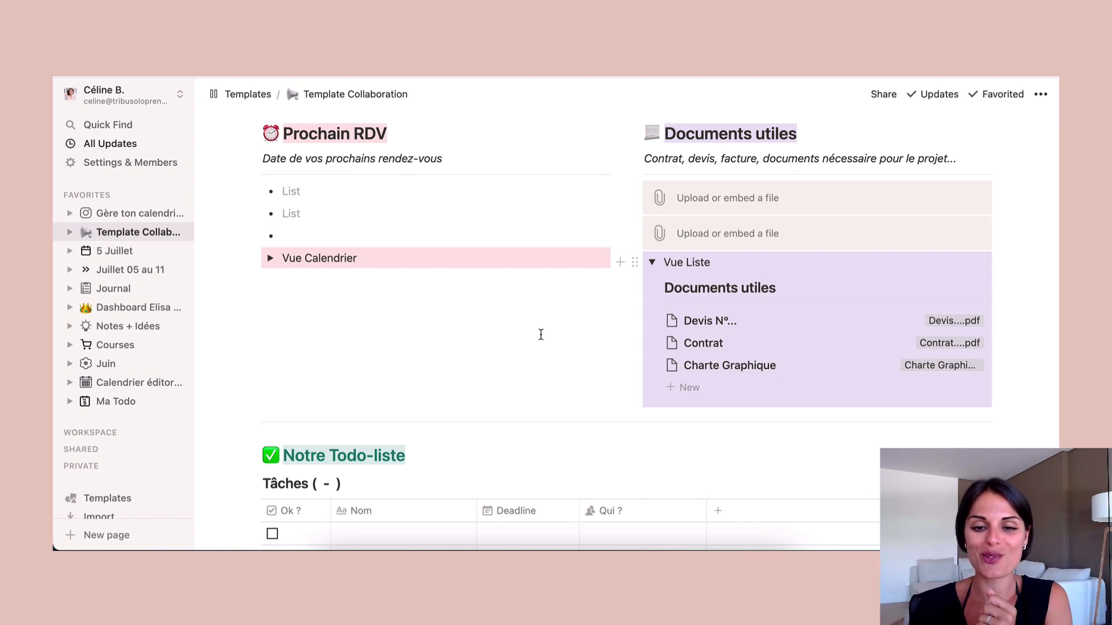
left_click(652, 261)
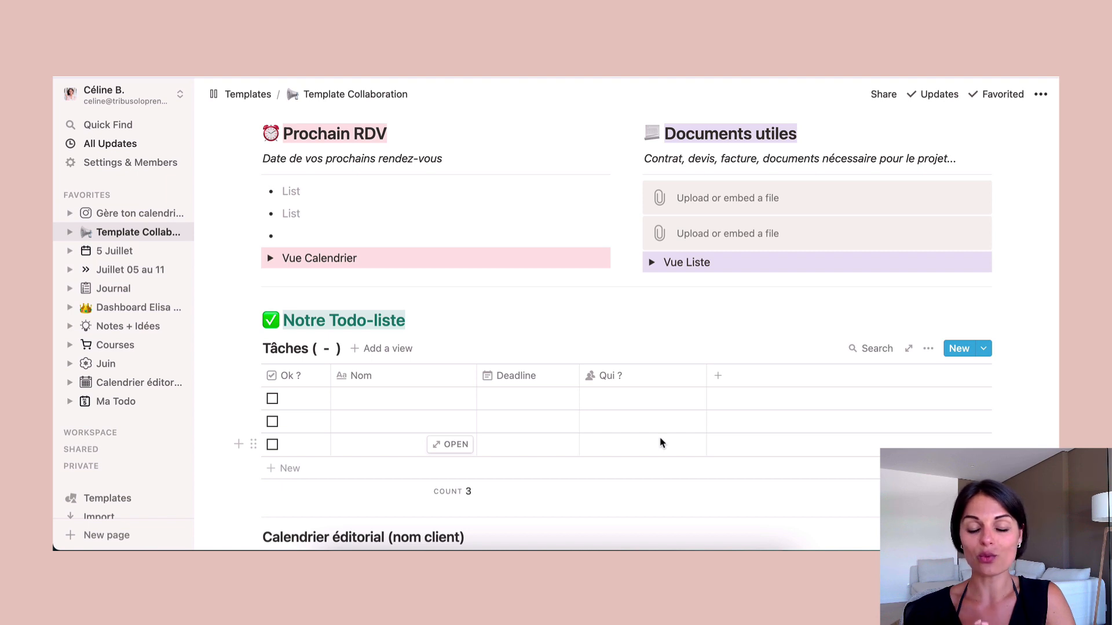
- Check the people selectable in the Qui ? column of the Tâches table's first row
left_click(618, 399)
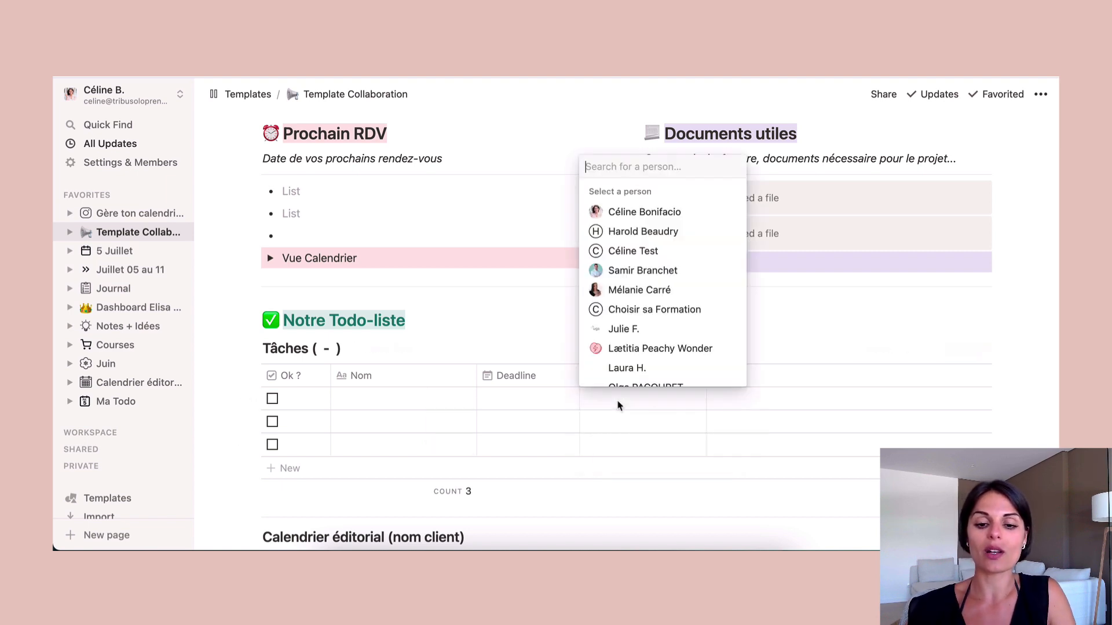
left_click(547, 313)
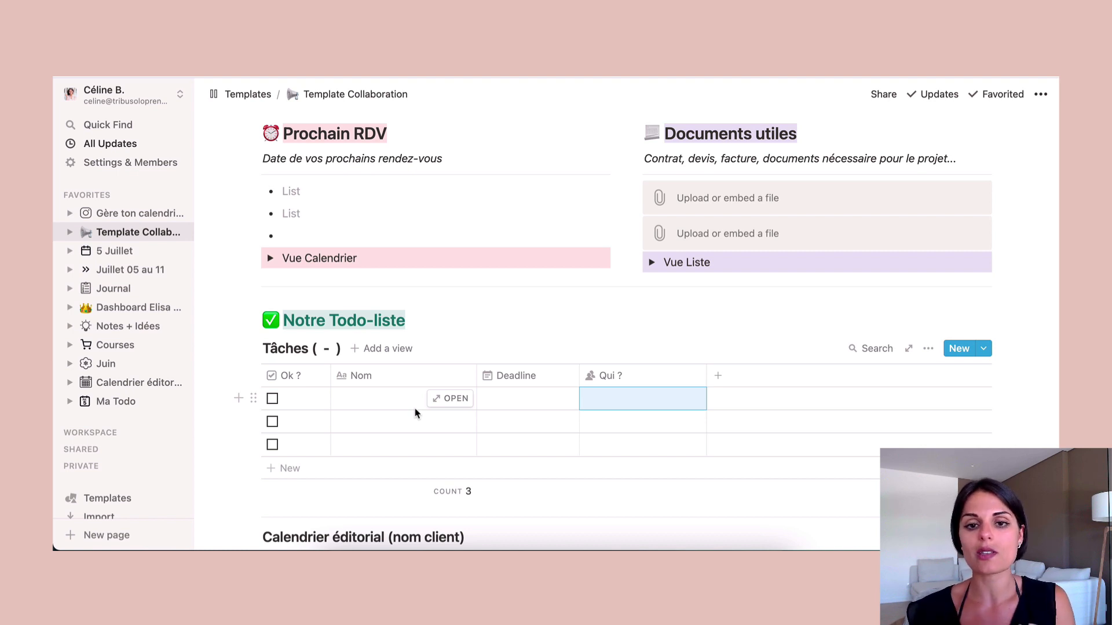
scroll(647, 347, "down", 2)
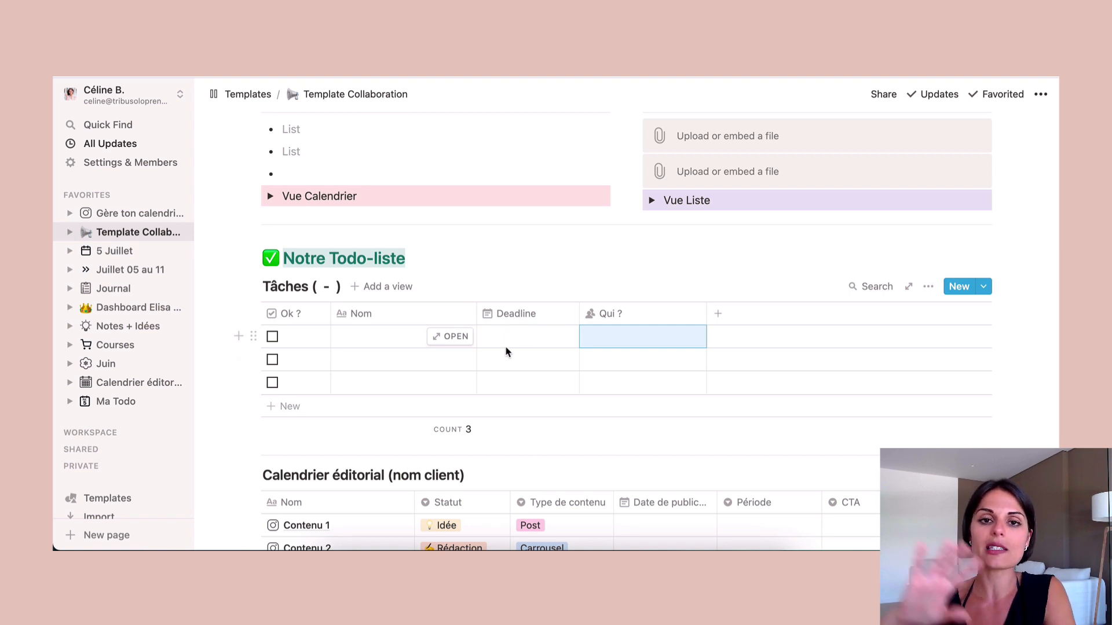
scroll(506, 352, "down", 1)
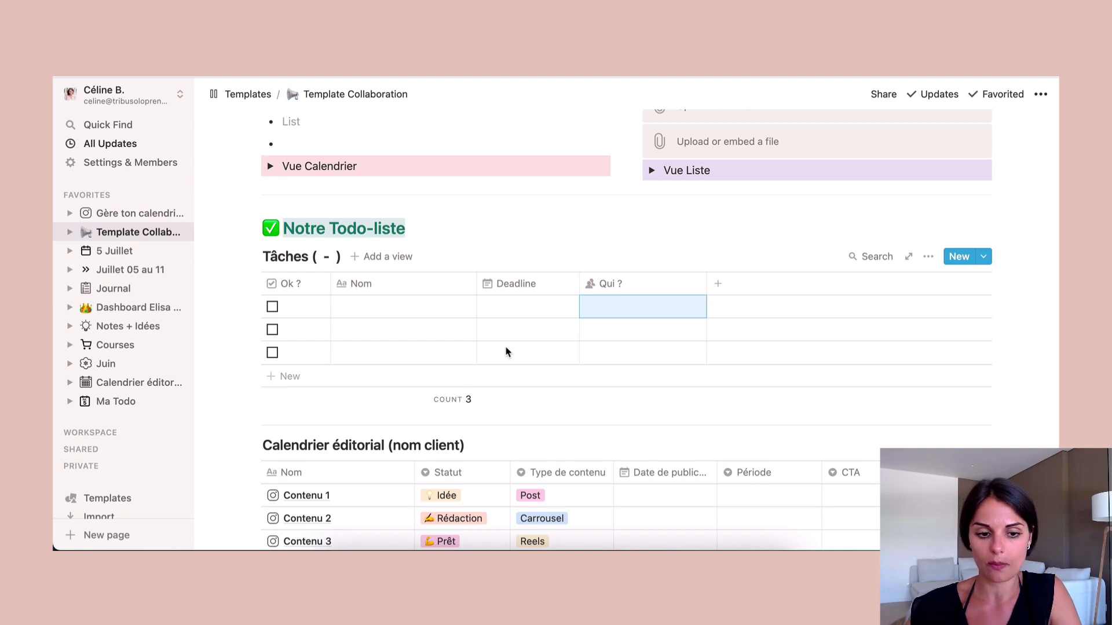
- Examine the Statut and Type de contenu options of Contenu 1 in the Calendrier éditorial (nom client) table
scroll(506, 352, "down", 6)
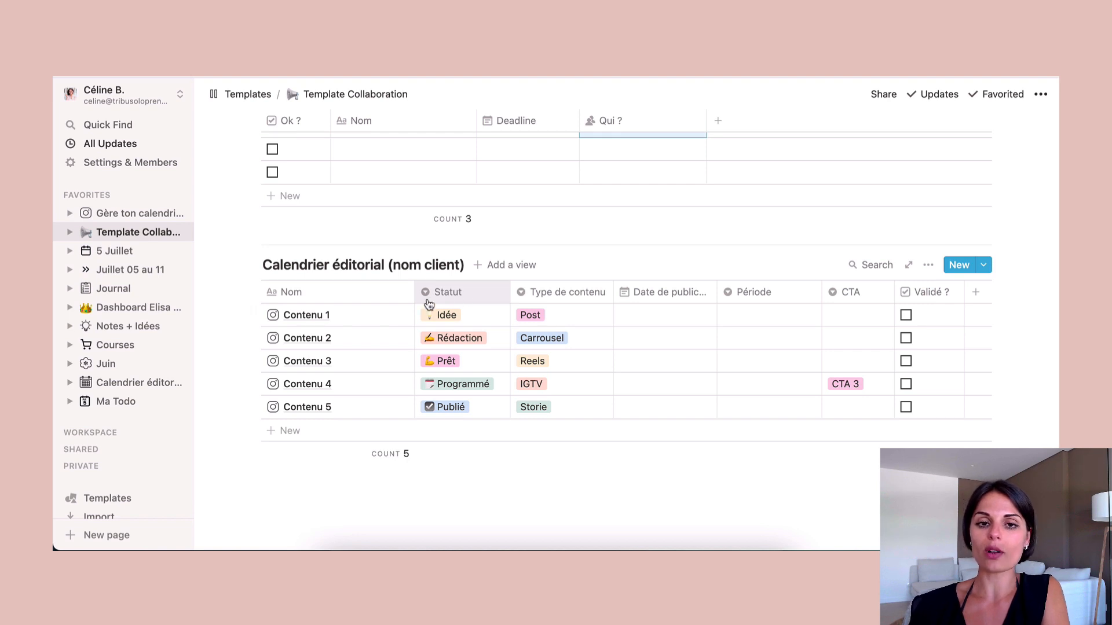
left_click(472, 316)
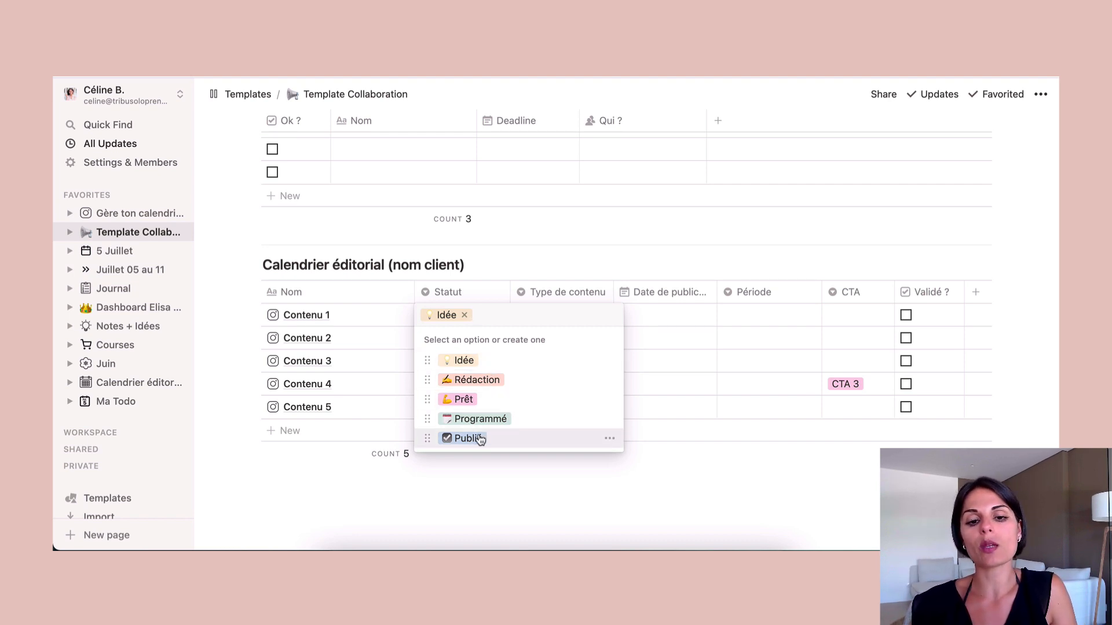
left_click(575, 268)
left_click(571, 316)
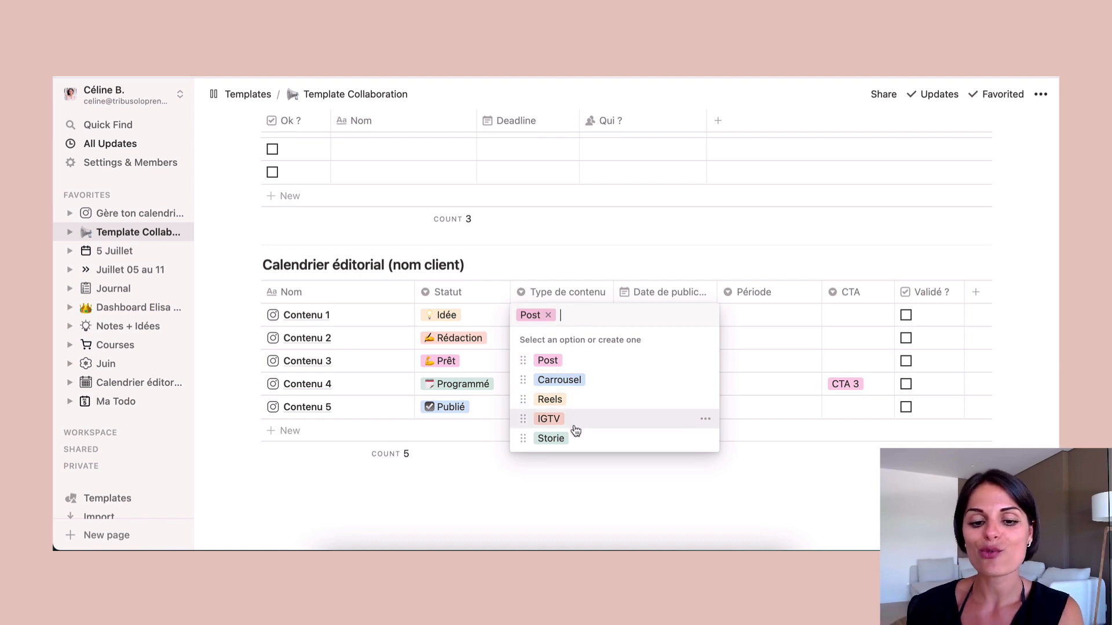
left_click(614, 258)
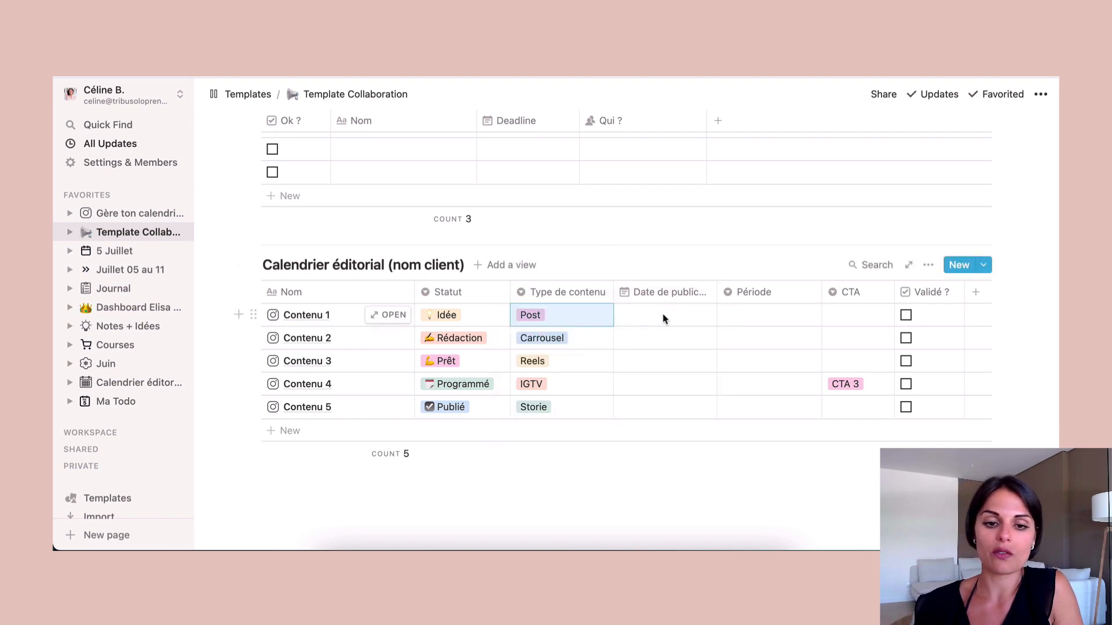
- Examine the Date de publication and Période fields of Contenu 1 without choosing a value
left_click(663, 316)
left_click(891, 250)
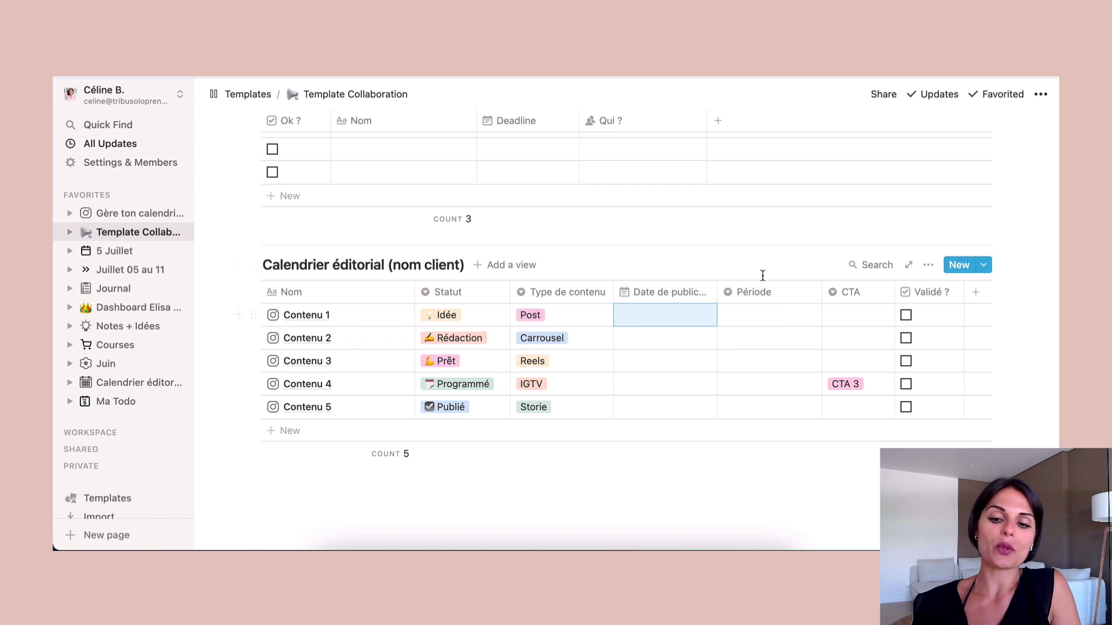
left_click(756, 319)
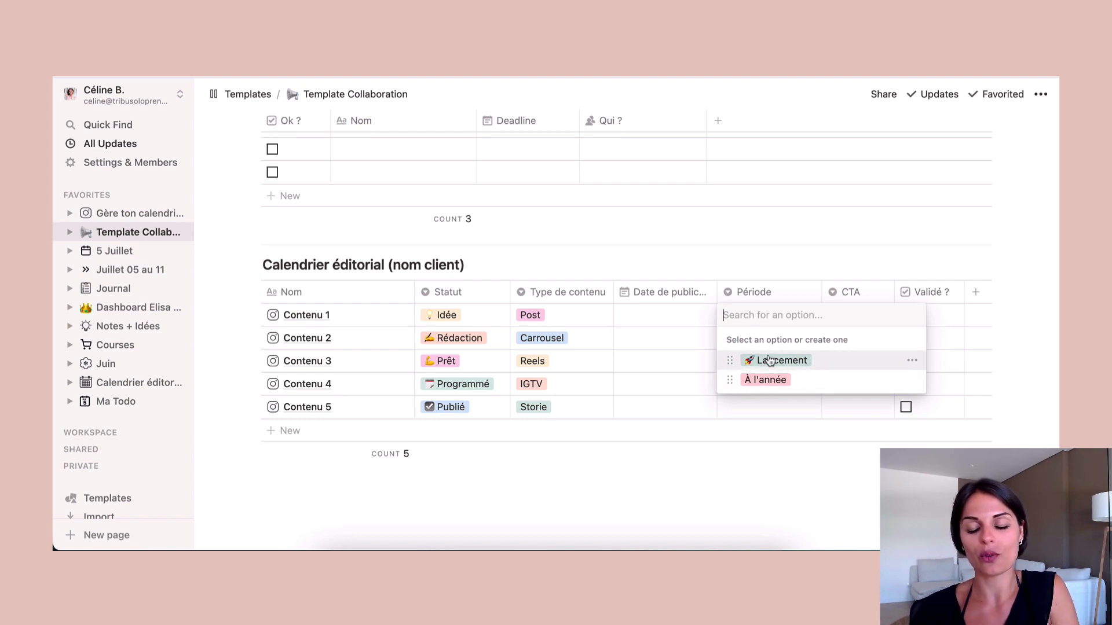
left_click(768, 248)
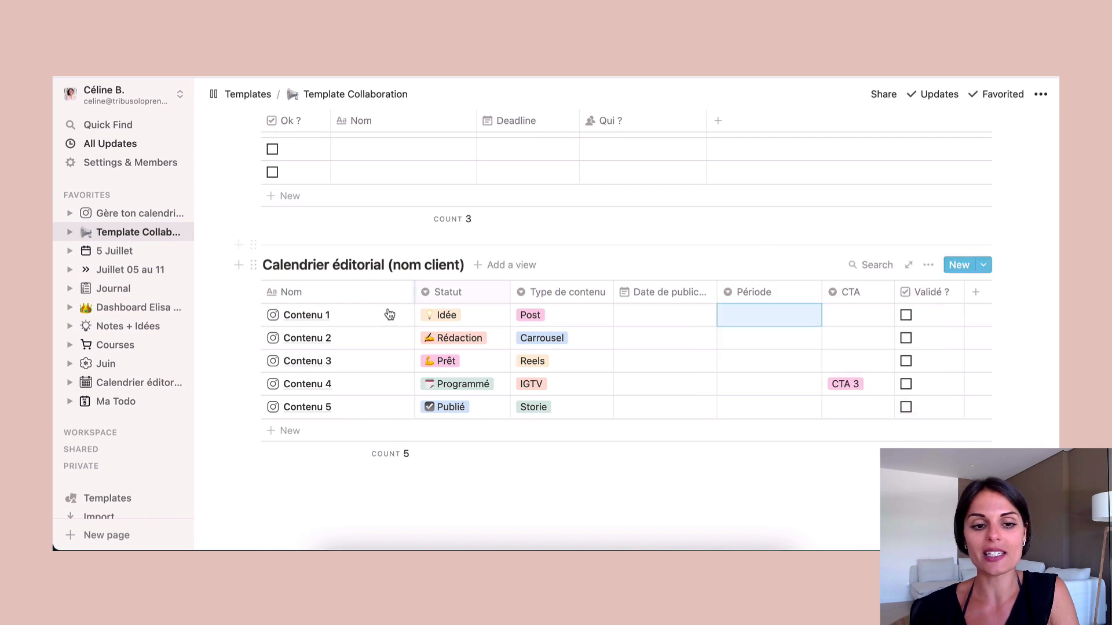
- Add two filter conditions to the default view of the Calendrier éditorial (nom client) table
scroll(472, 467, "down", 2)
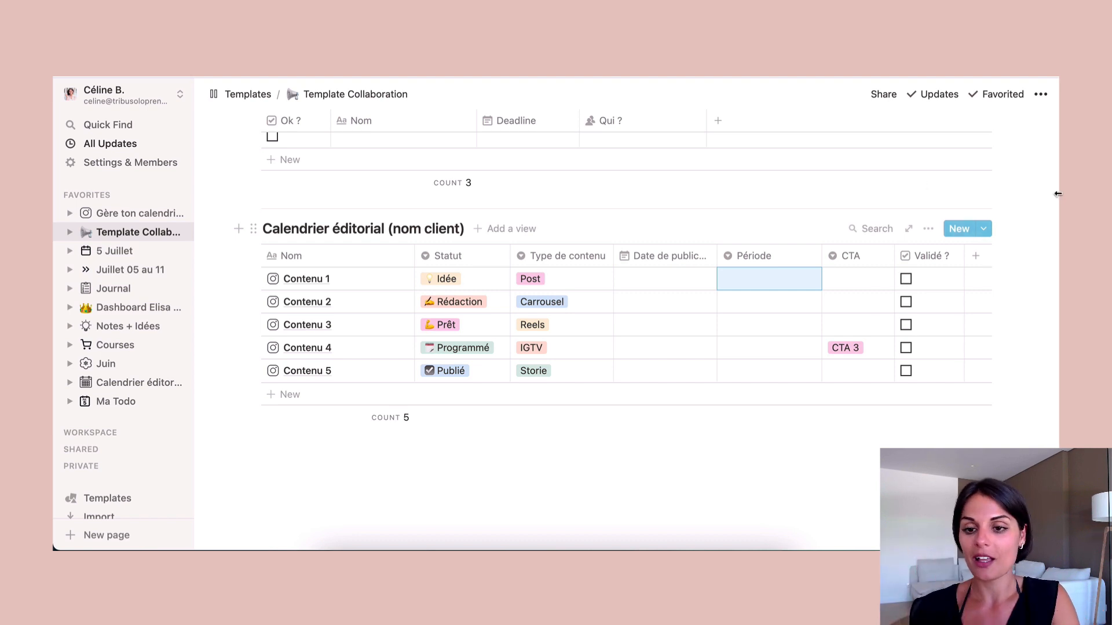
left_click(928, 229)
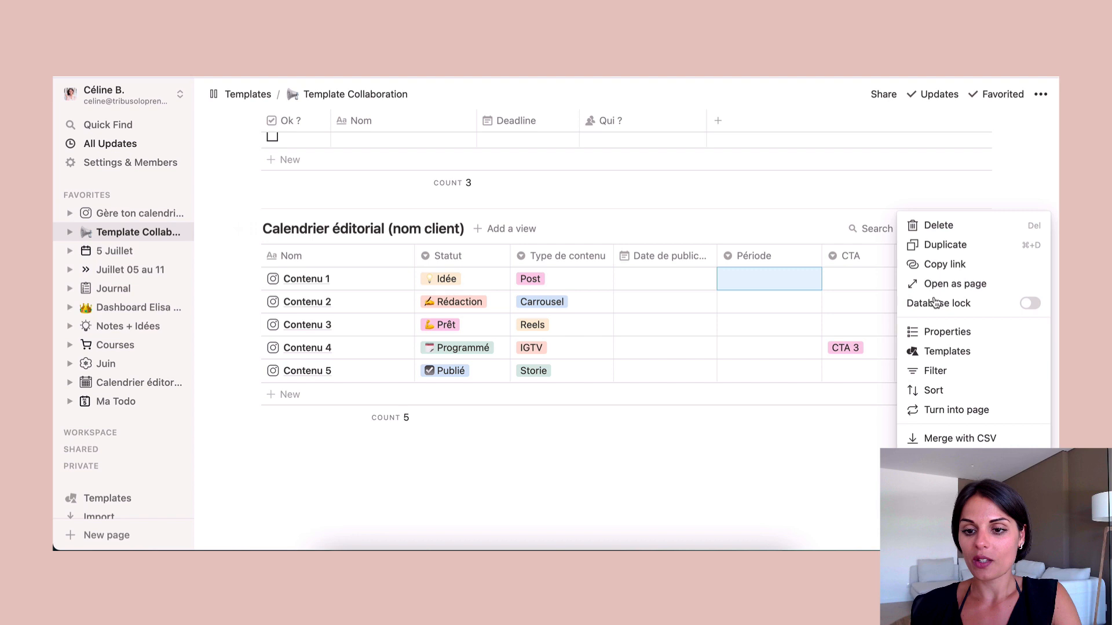
left_click(934, 371)
left_click(681, 359)
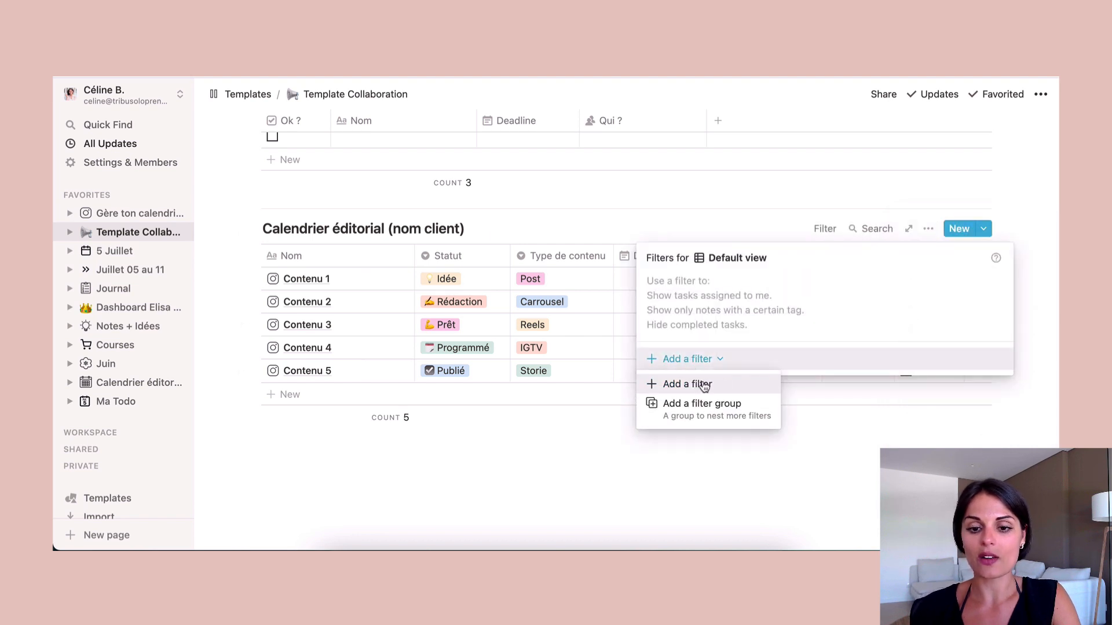
left_click(700, 384)
left_click(703, 314)
left_click(703, 341)
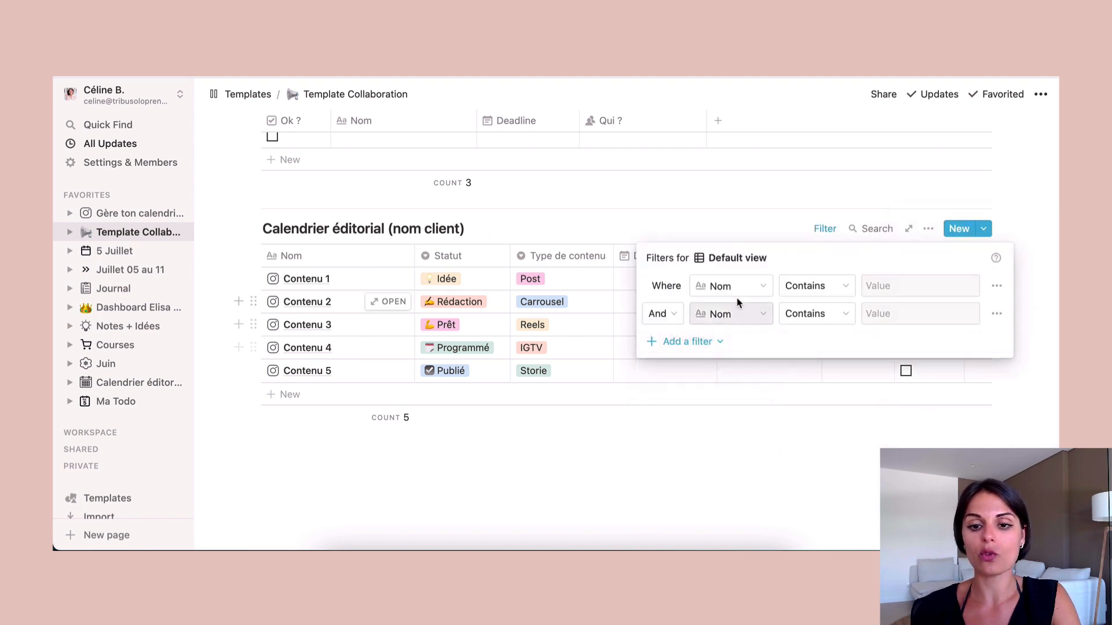
- Set the property of both filter conditions to Date de publication
left_click(731, 286)
left_click(724, 380)
left_click(739, 313)
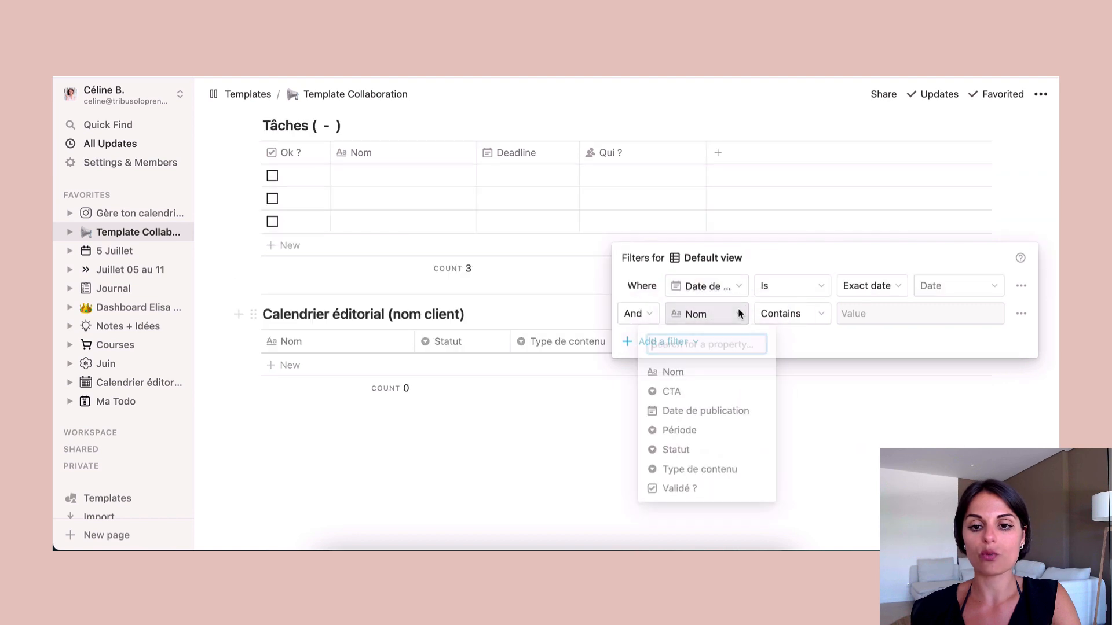
left_click(718, 409)
- Set the first filter condition to Is after with the exact date 31/07/2021
left_click(774, 295)
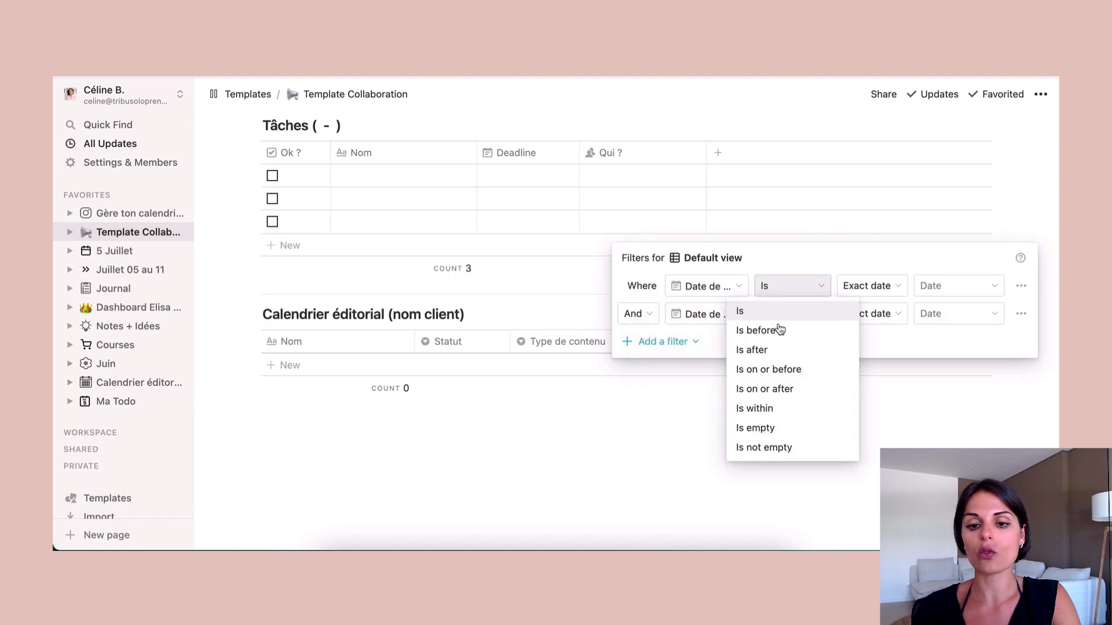
left_click(774, 349)
left_click(930, 287)
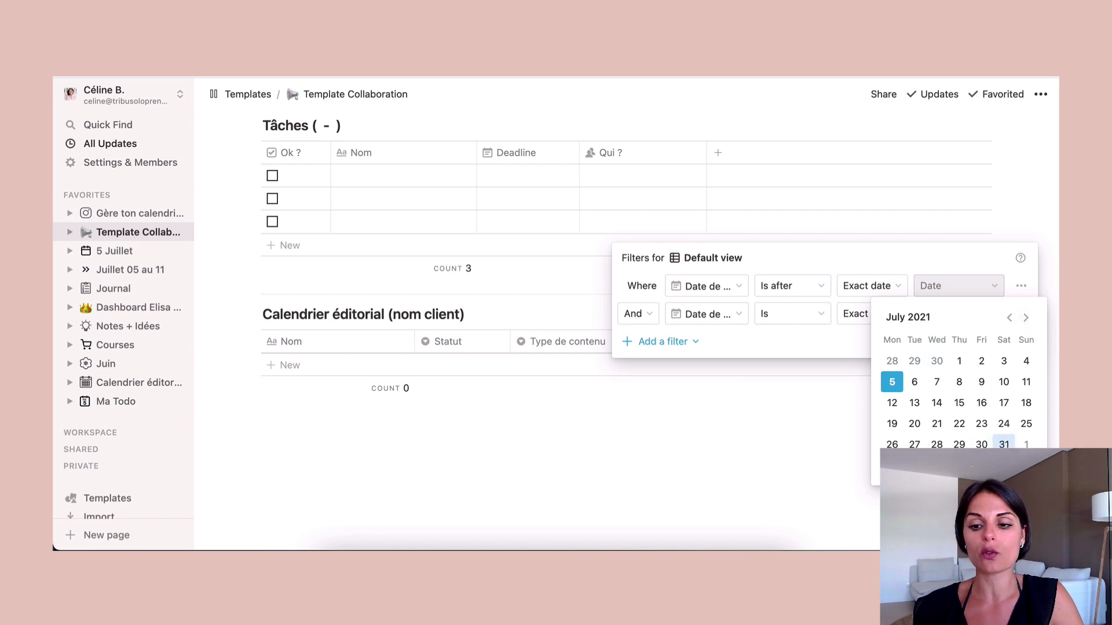
left_click(1004, 444)
- Set the second filter condition to Is before with the exact date 01/09/2021 and close the filter settings
left_click(776, 322)
left_click(779, 315)
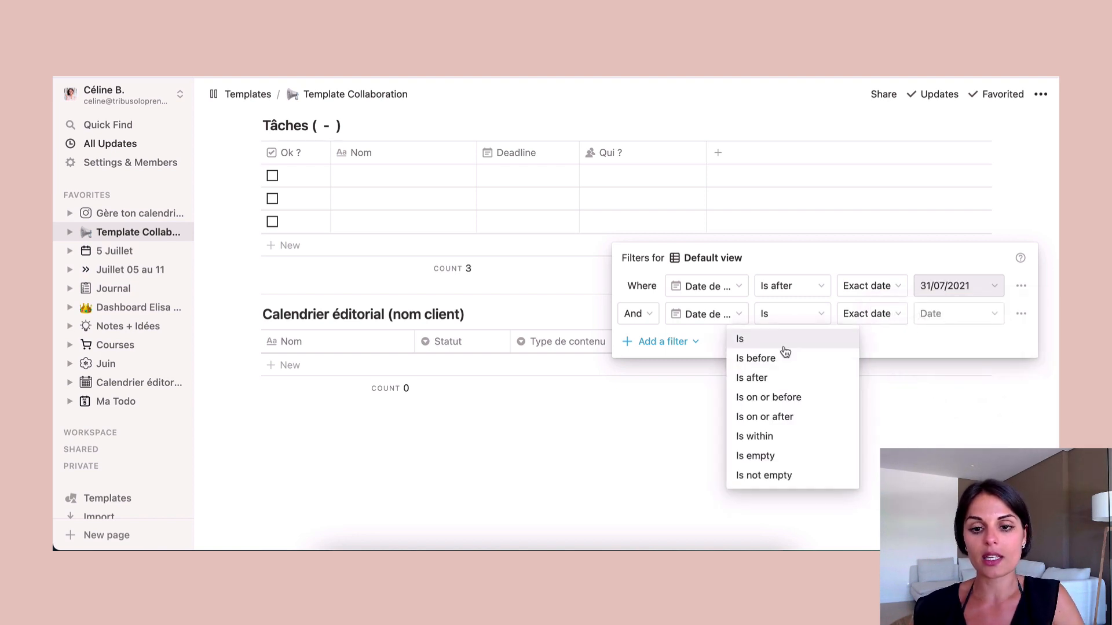
left_click(772, 359)
left_click(956, 318)
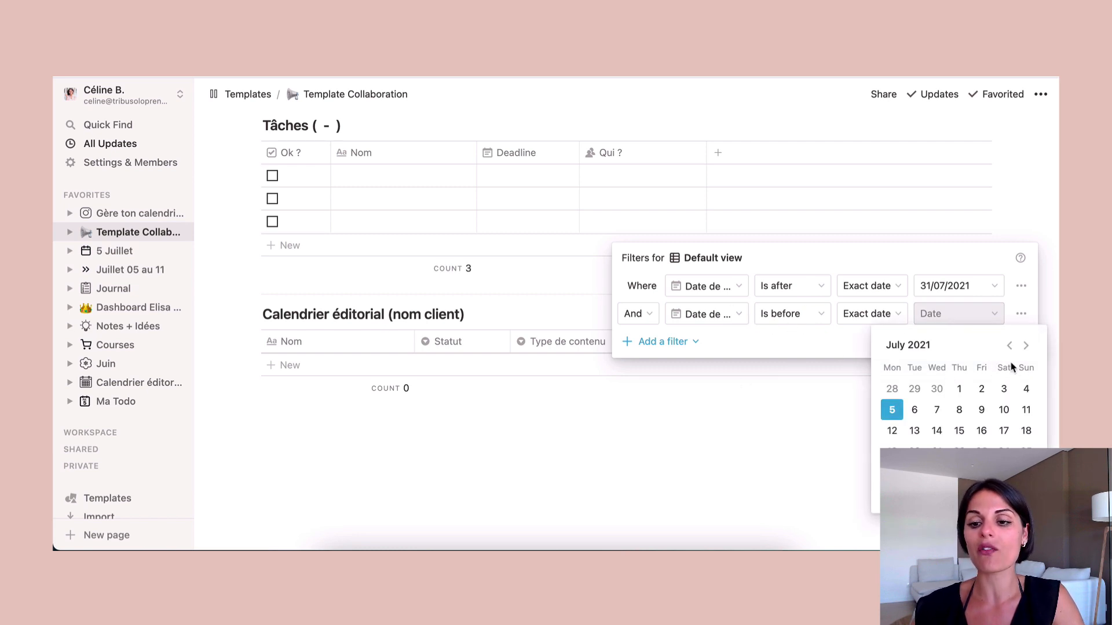
left_click(1026, 347)
left_click(1025, 346)
left_click(937, 388)
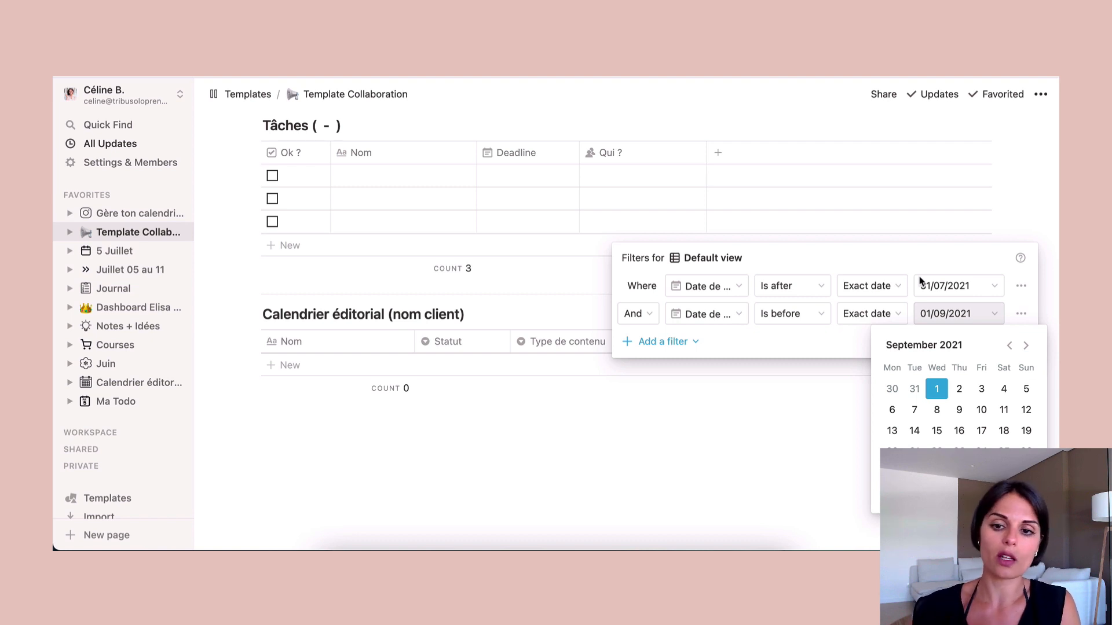
left_click(973, 206)
left_click(608, 280)
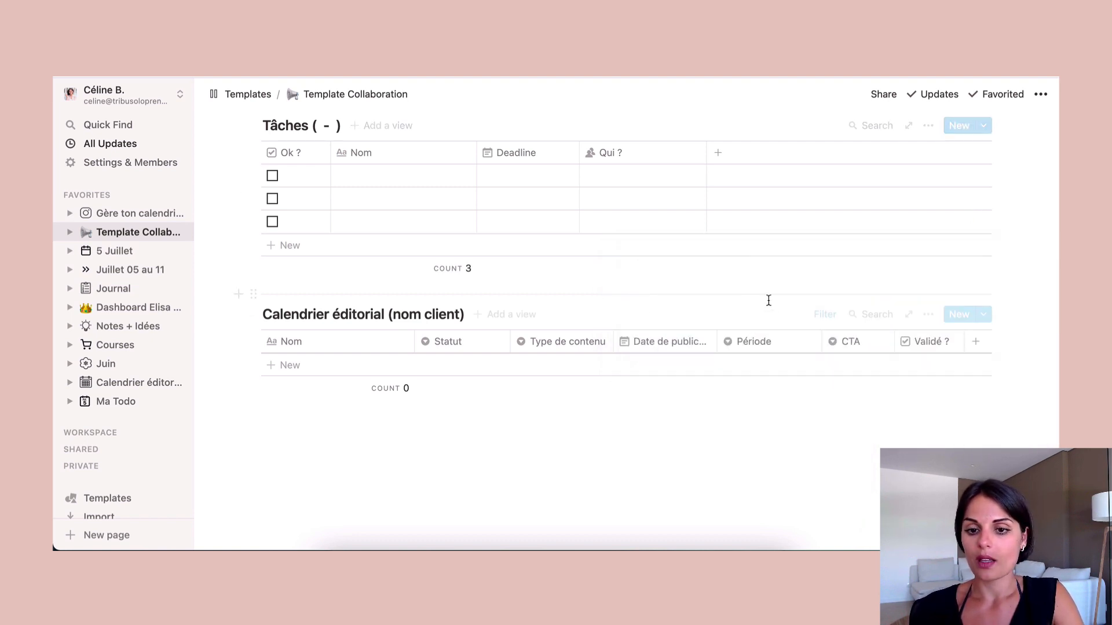
- Remove both publication date filter conditions from the Calendrier éditorial (nom client) table and close the filter settings
left_click(825, 314)
left_click(1020, 371)
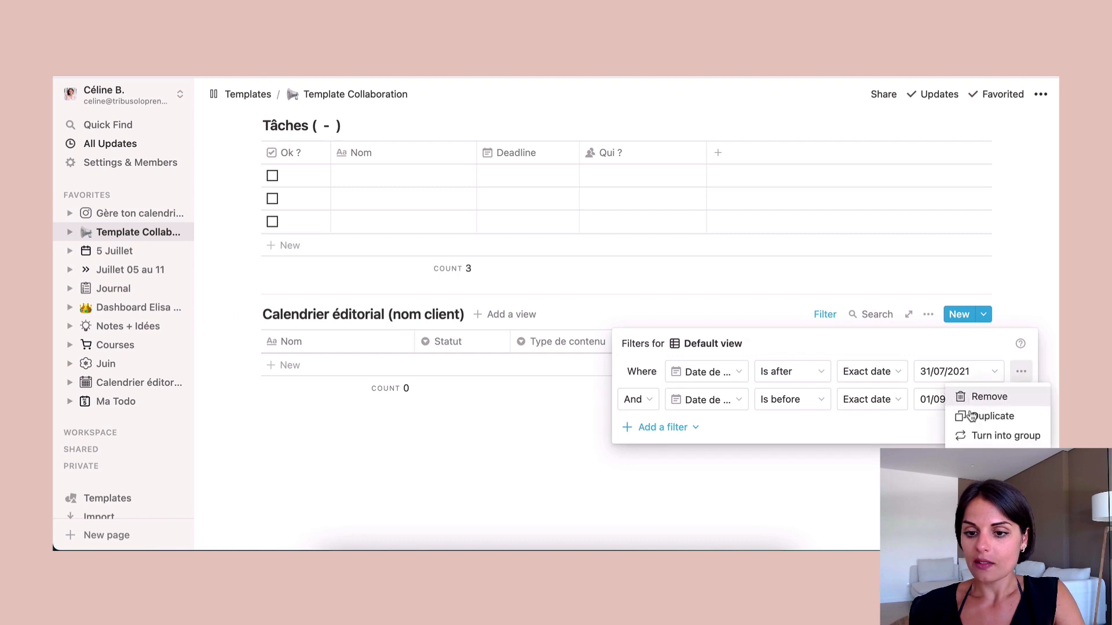
left_click(995, 396)
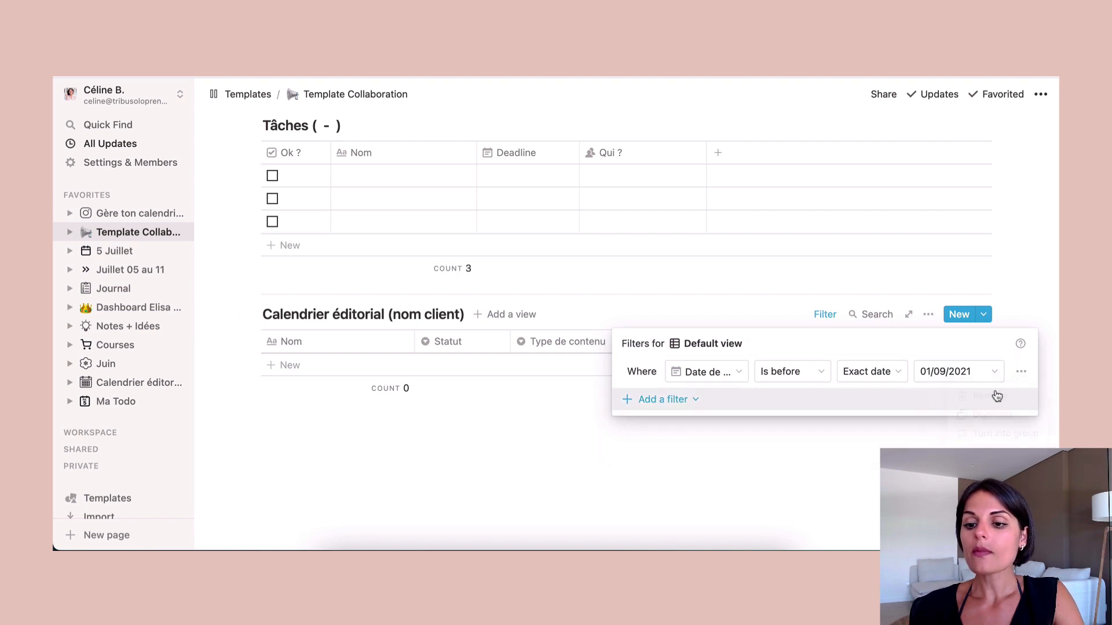
left_click(1020, 371)
left_click(991, 395)
left_click(735, 308)
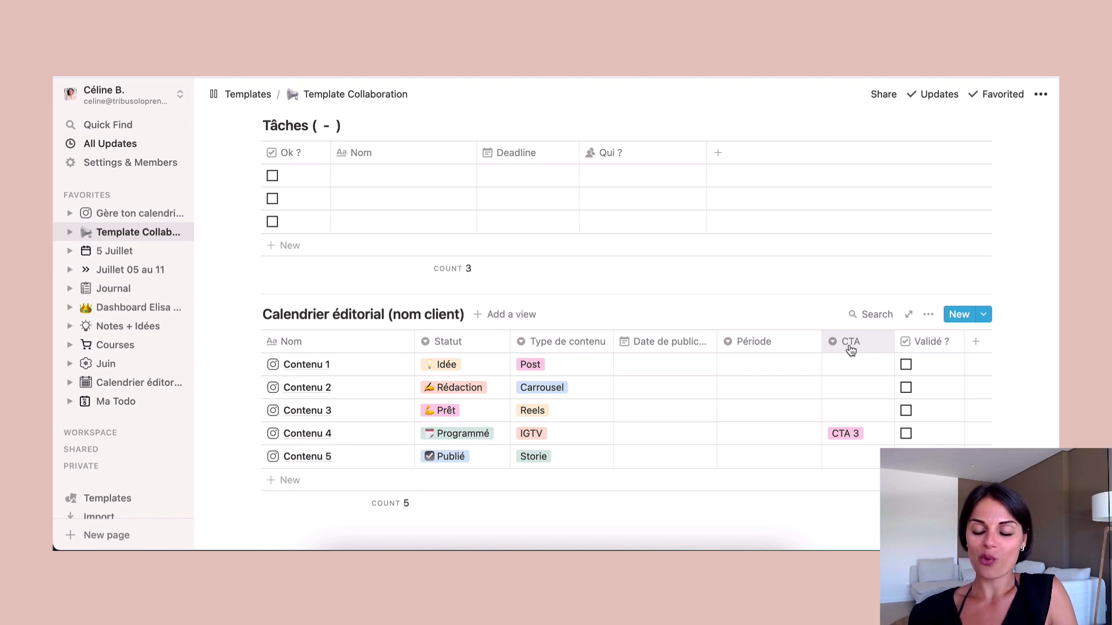
- View the CTA property's settings and the CTA options offered for Contenu 1 without choosing one
left_click(850, 347)
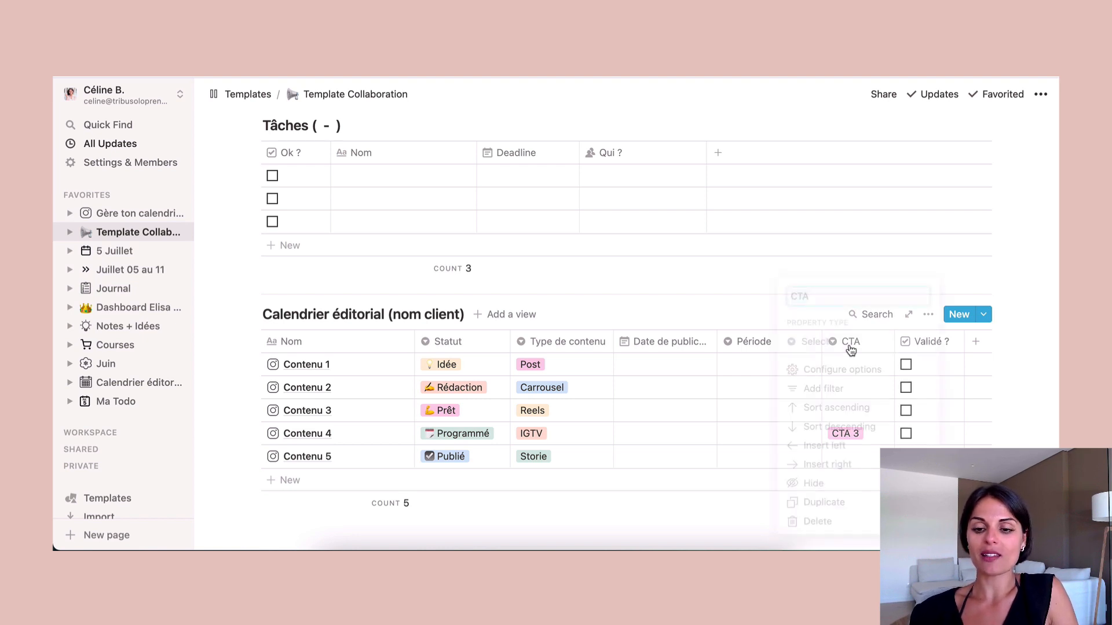
left_click(734, 313)
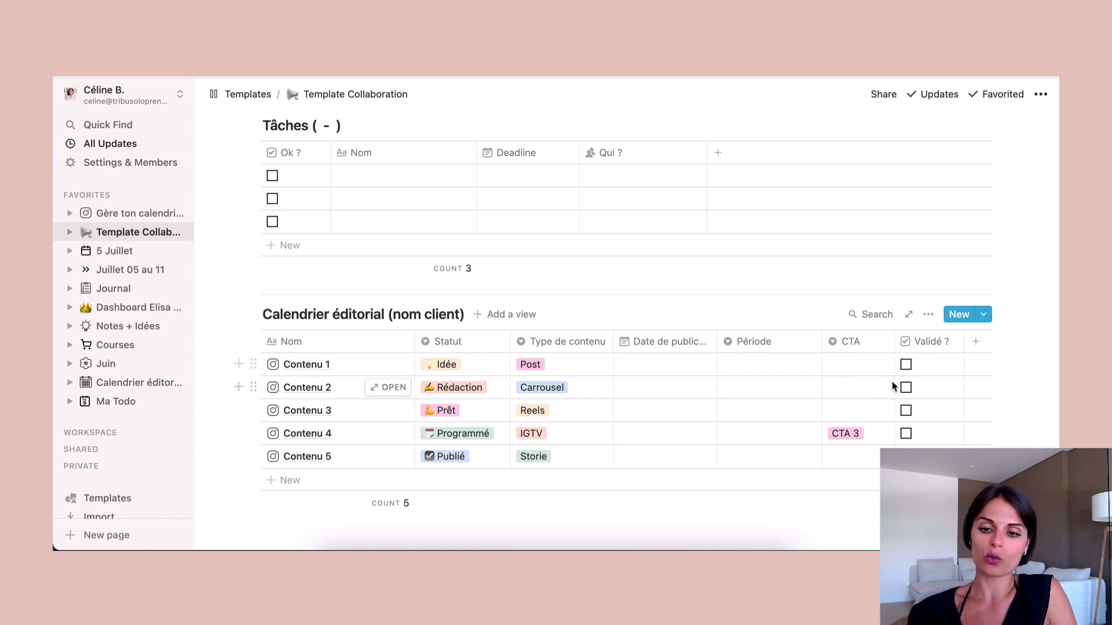
left_click(855, 372)
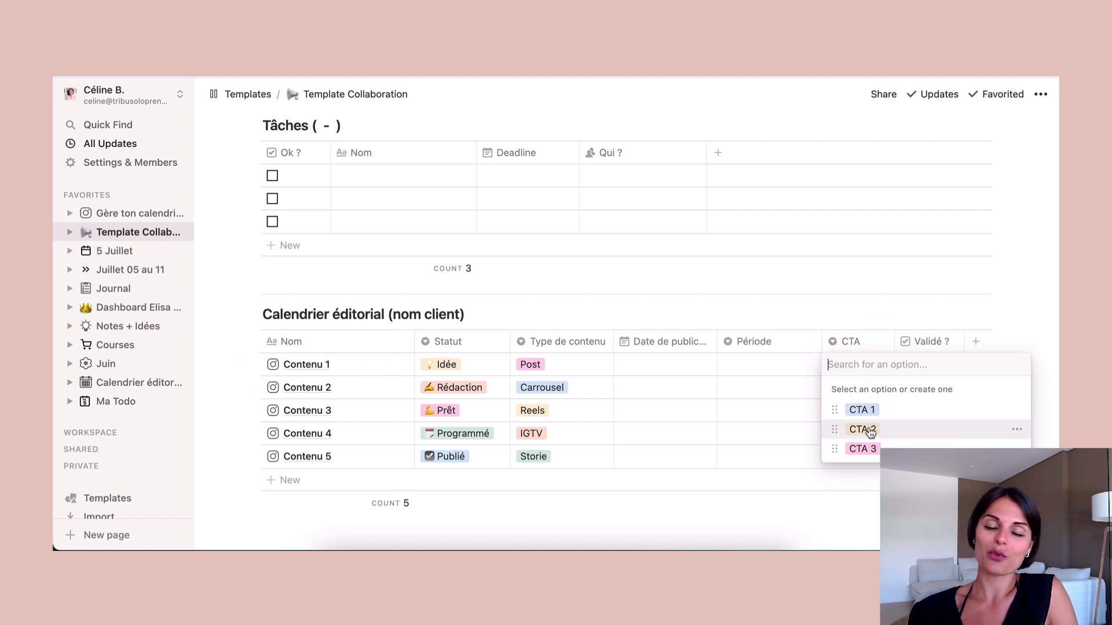
key("Escape")
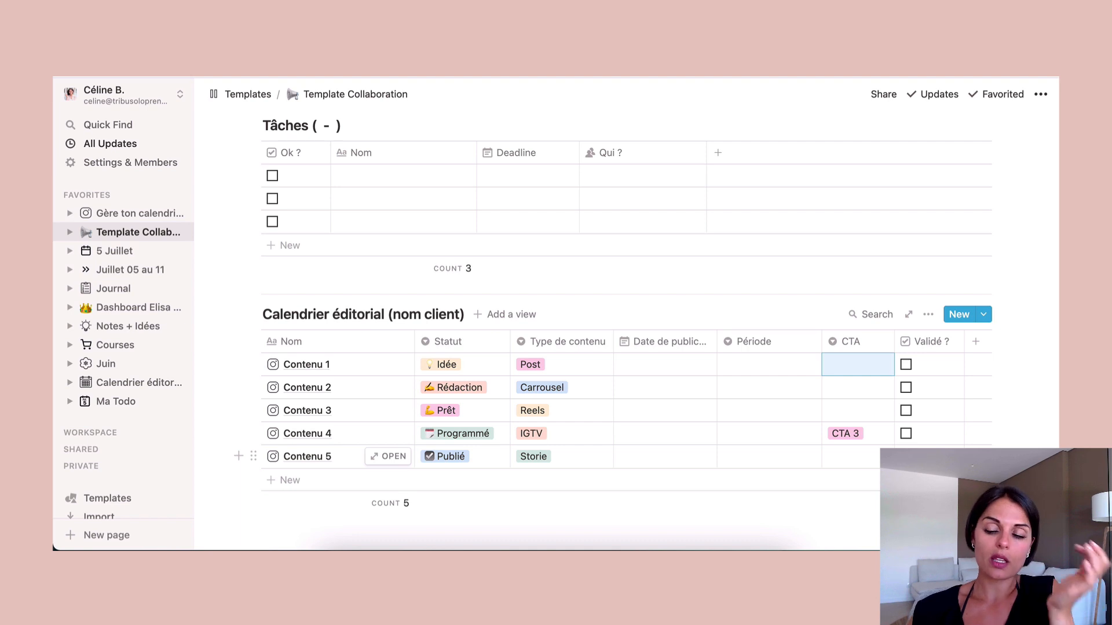
- Create an entry in the Calendrier éditorial (nom client) table from the Nouveau contenu template and review its properties, checklist, media and text sections
left_click(983, 314)
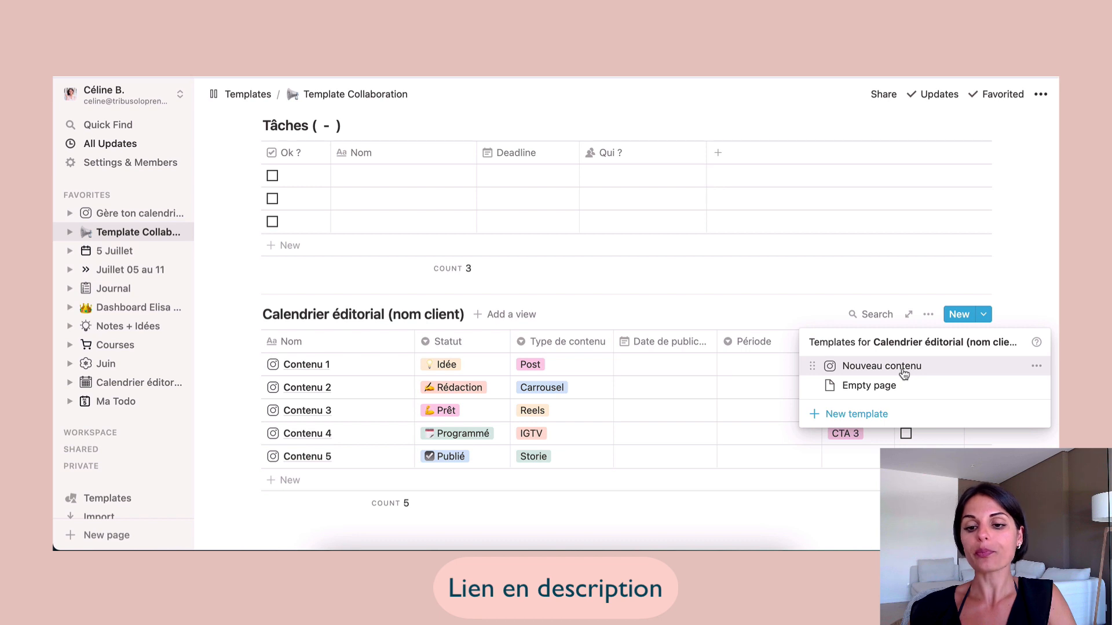
left_click(903, 370)
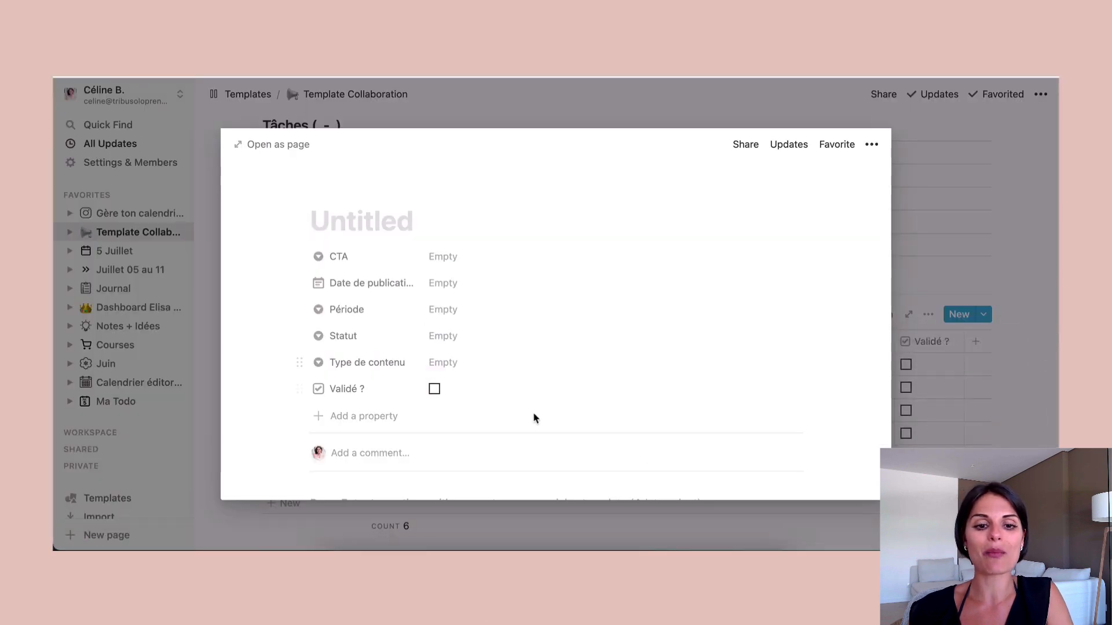
scroll(533, 418, "down", 5)
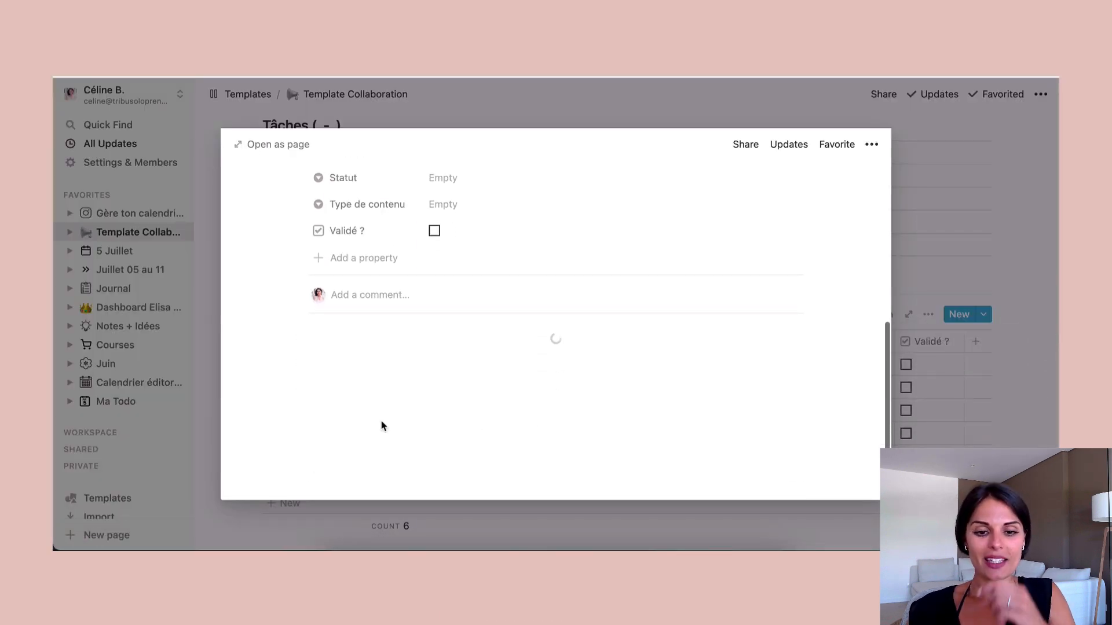
scroll(381, 426, "down", 2)
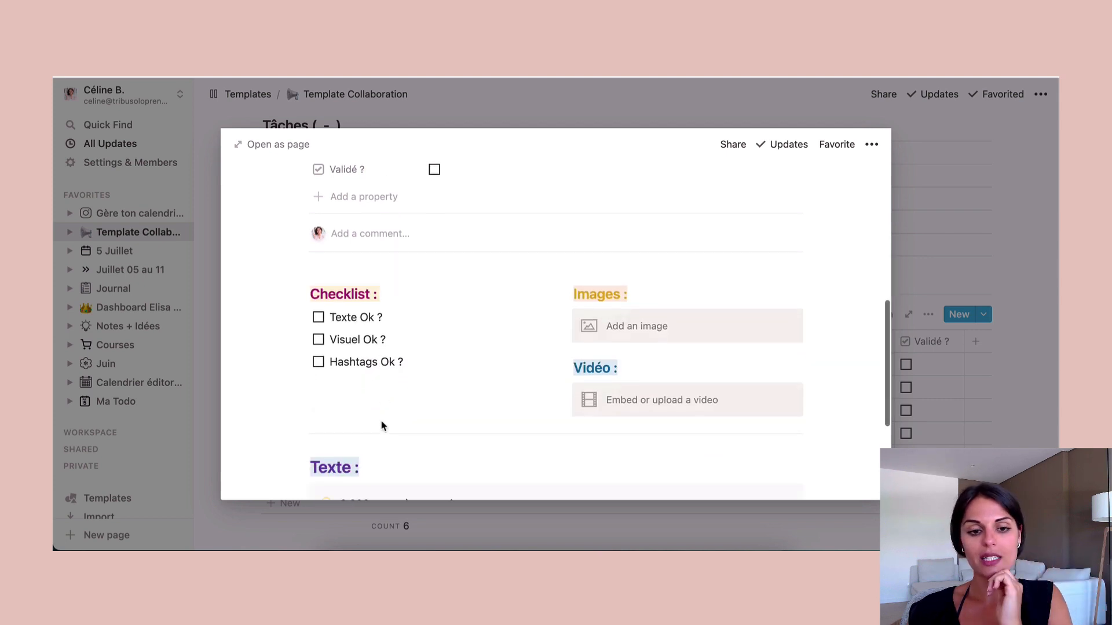
scroll(328, 320, "up", 4)
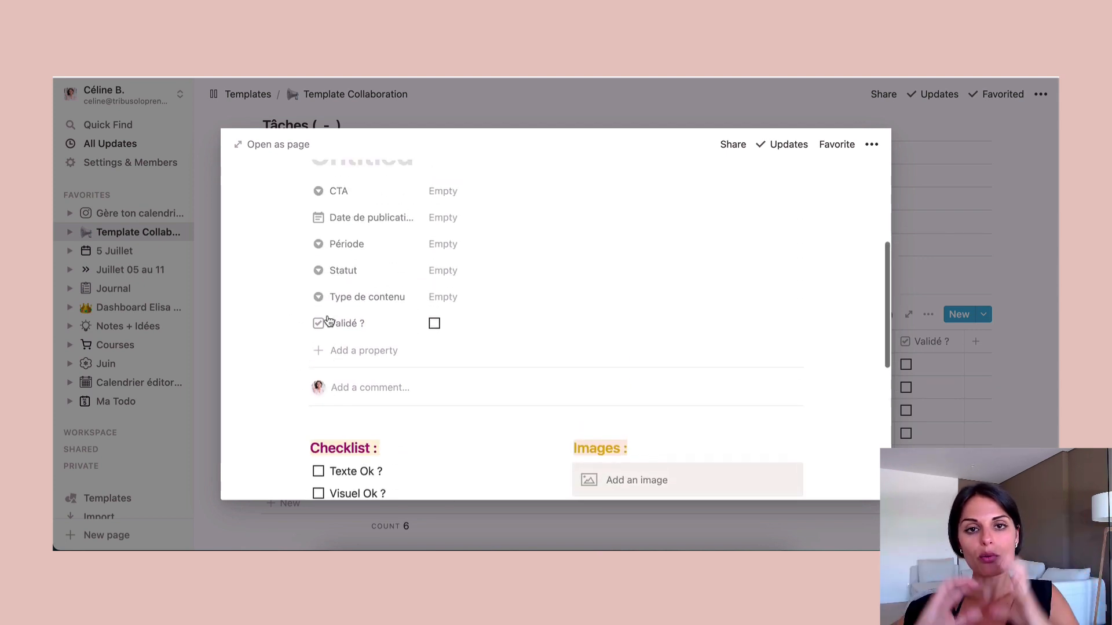
scroll(328, 318, "down", 4)
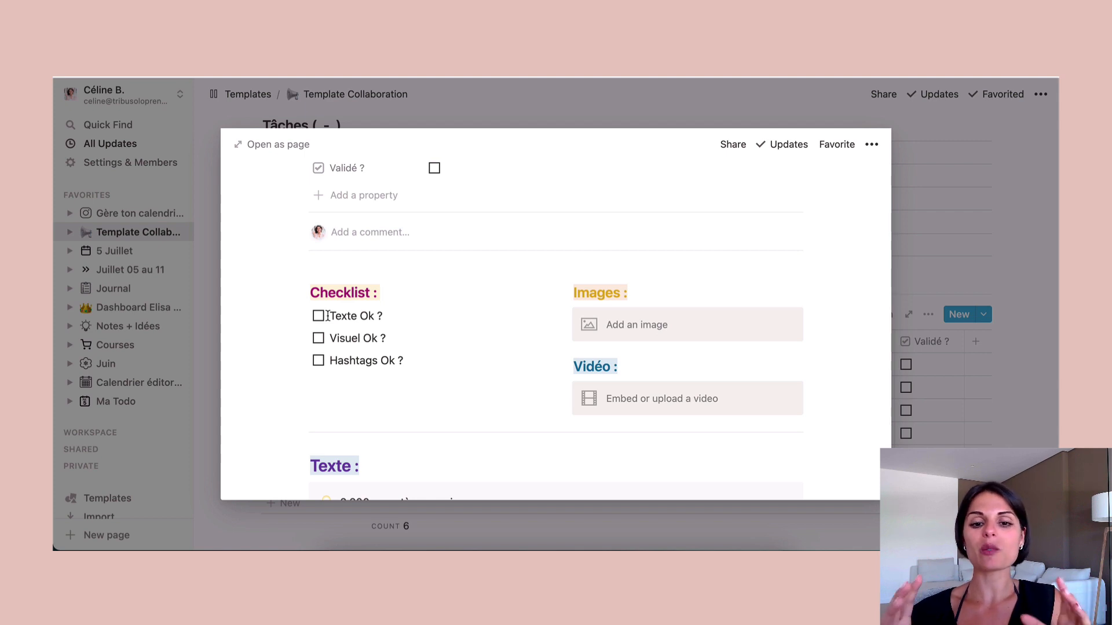
scroll(328, 316, "down", 2)
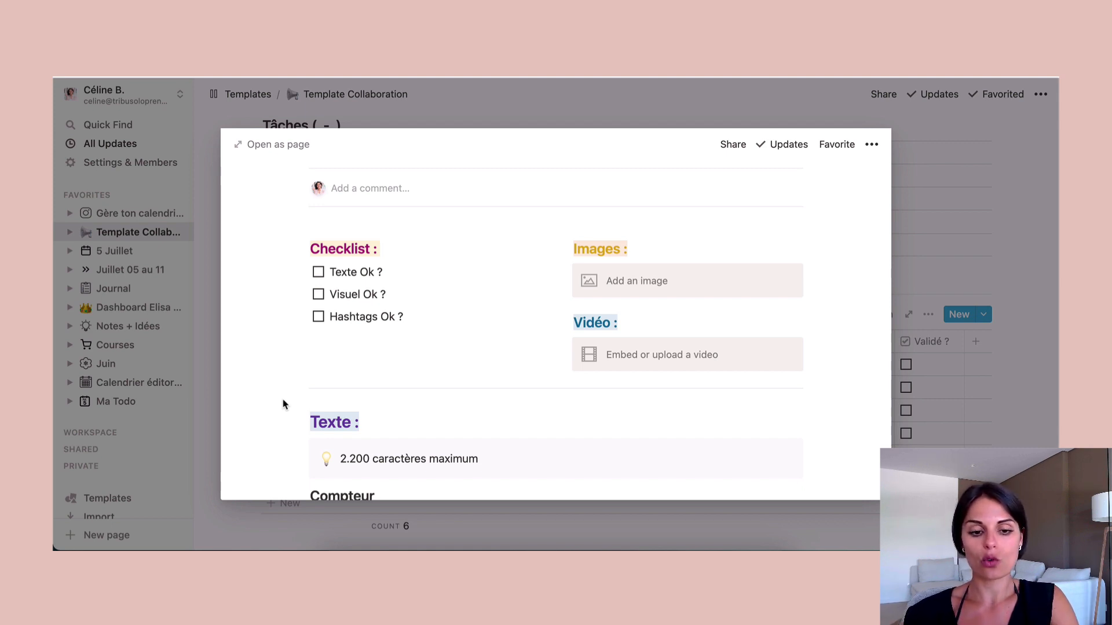
scroll(283, 404, "down", 2)
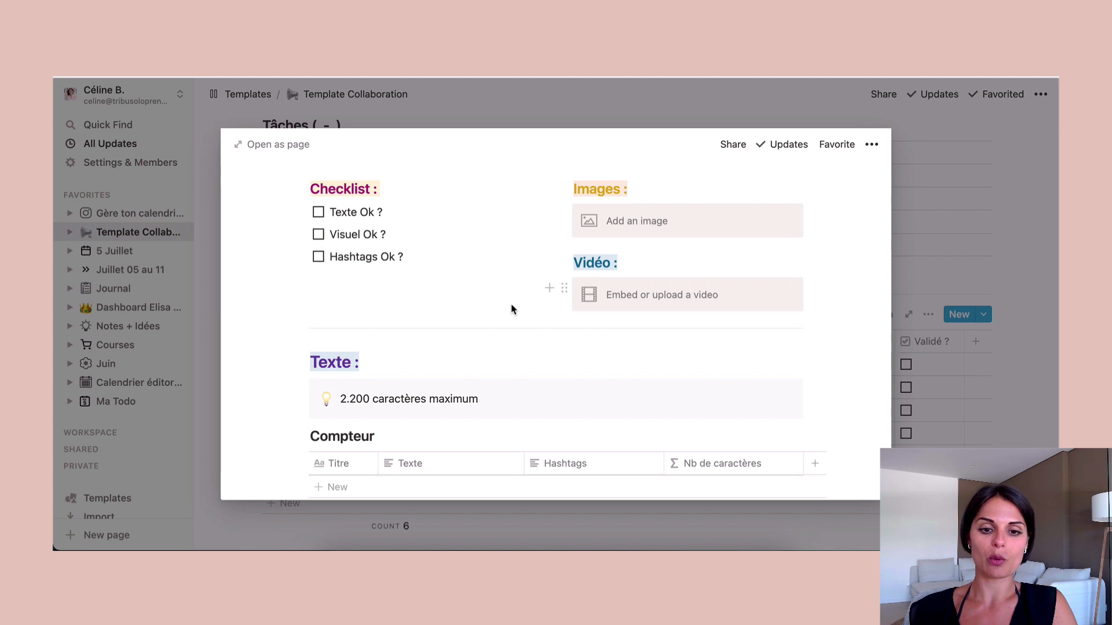
scroll(511, 309, "down", 2)
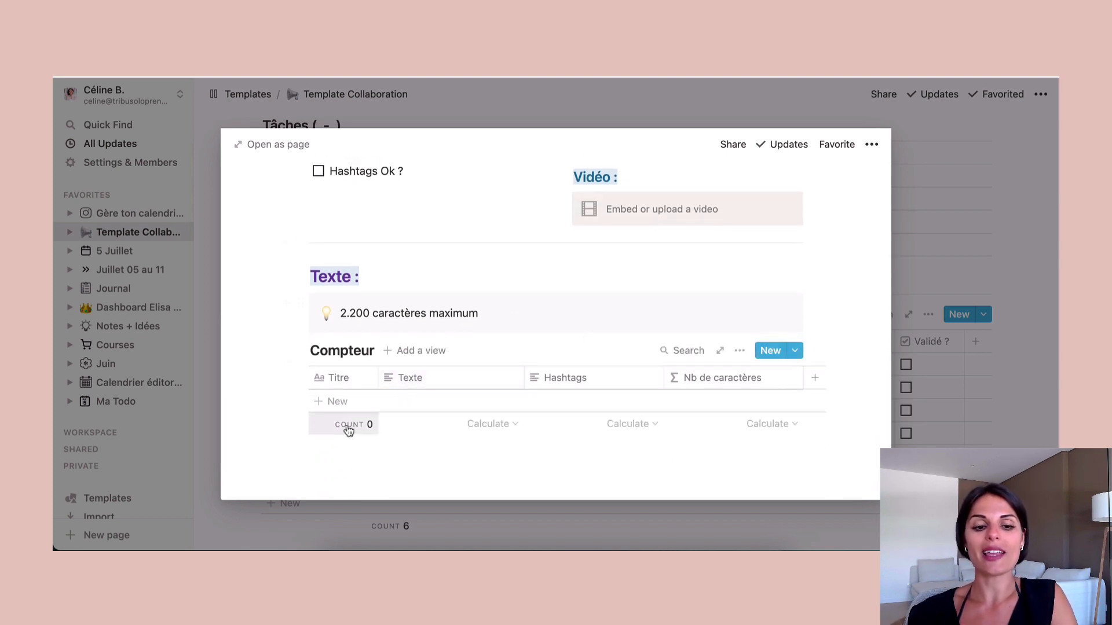
- Add a row to the Compteur table and title it "Coucou toi"
left_click(323, 401)
key("Escape")
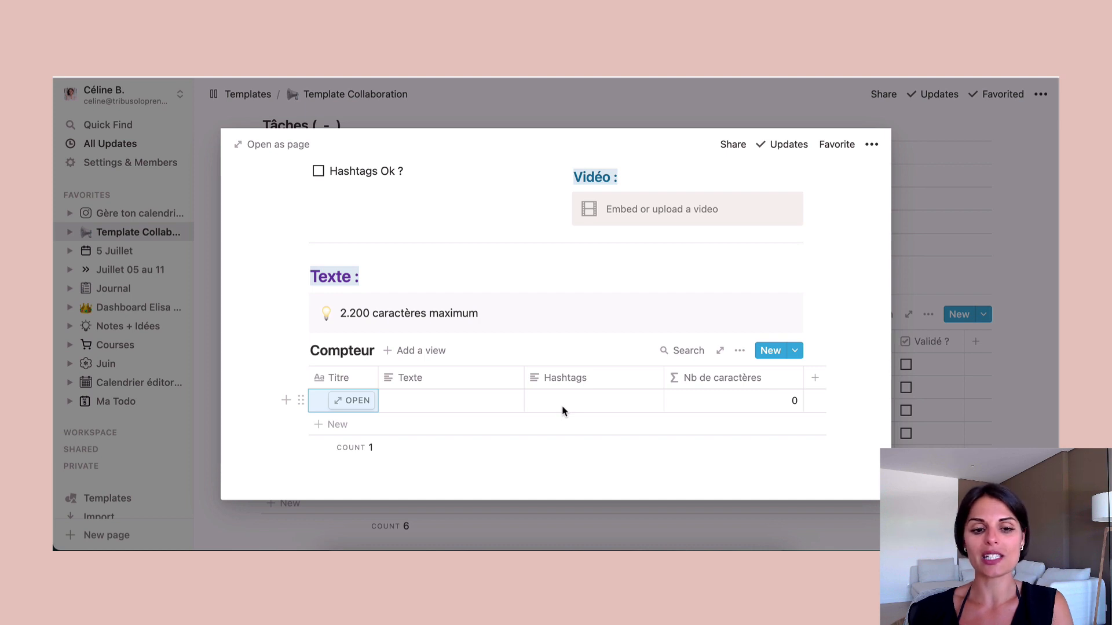
left_click(318, 407)
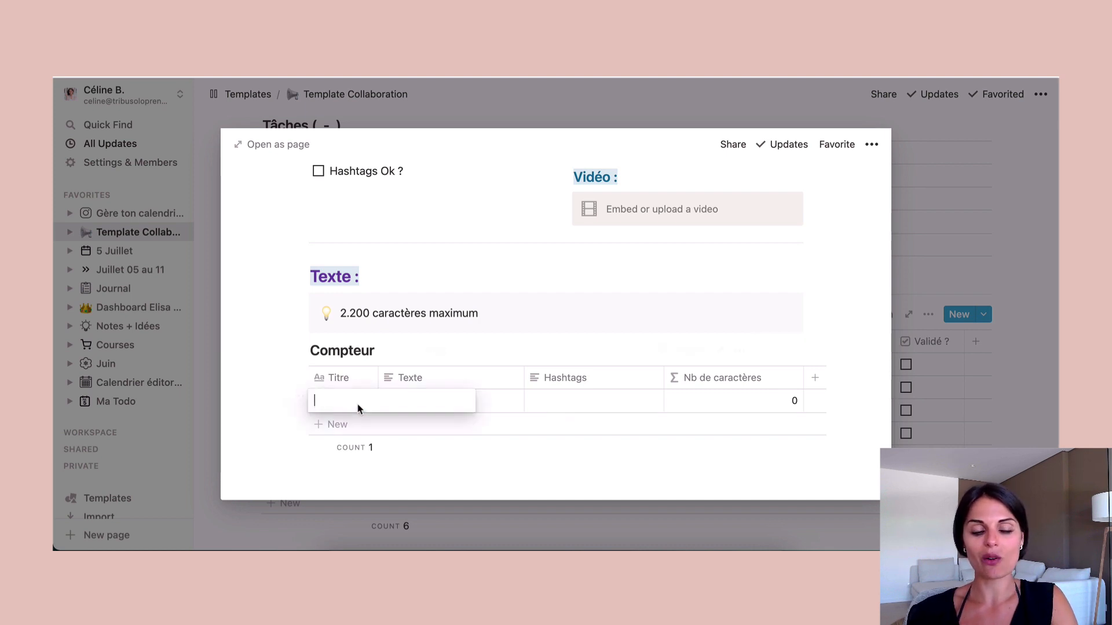
key("Escape")
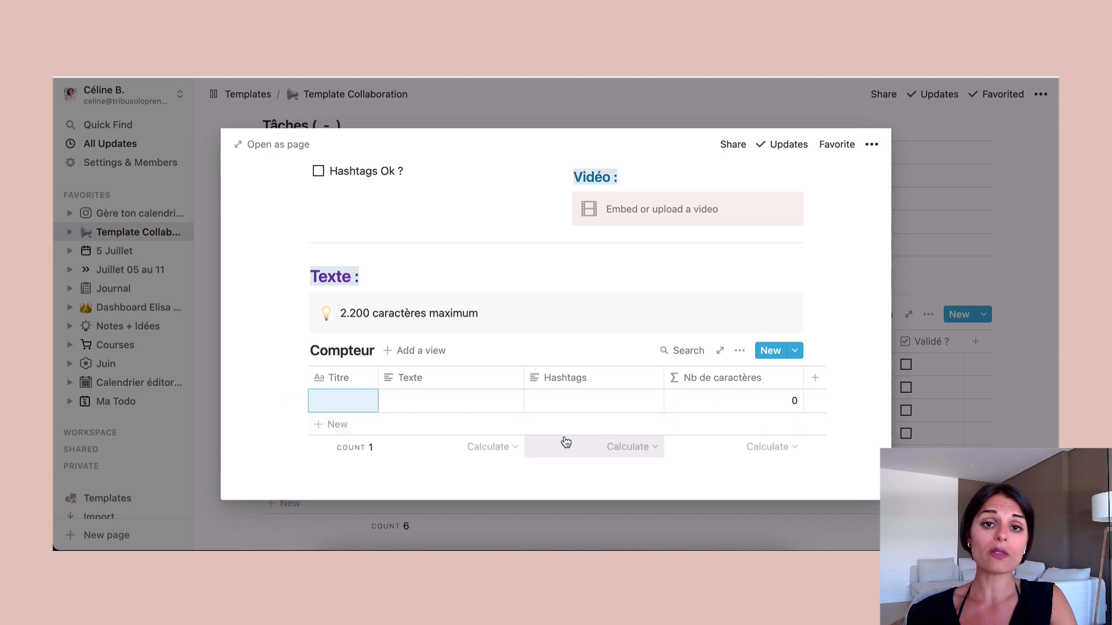
left_click(318, 404)
type("C")
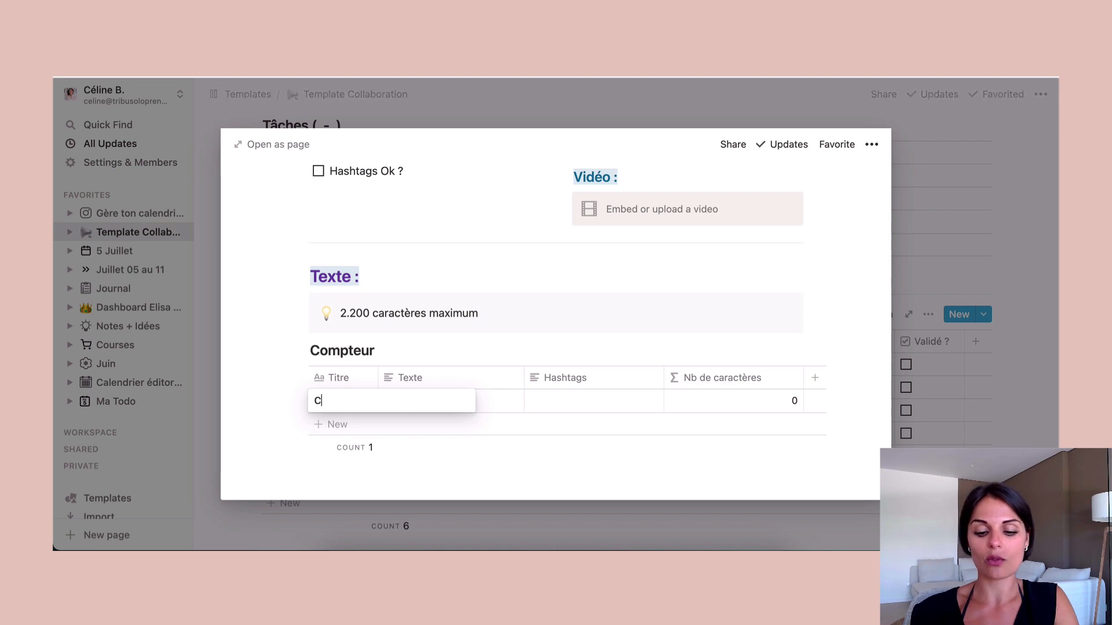
type("oucou toi")
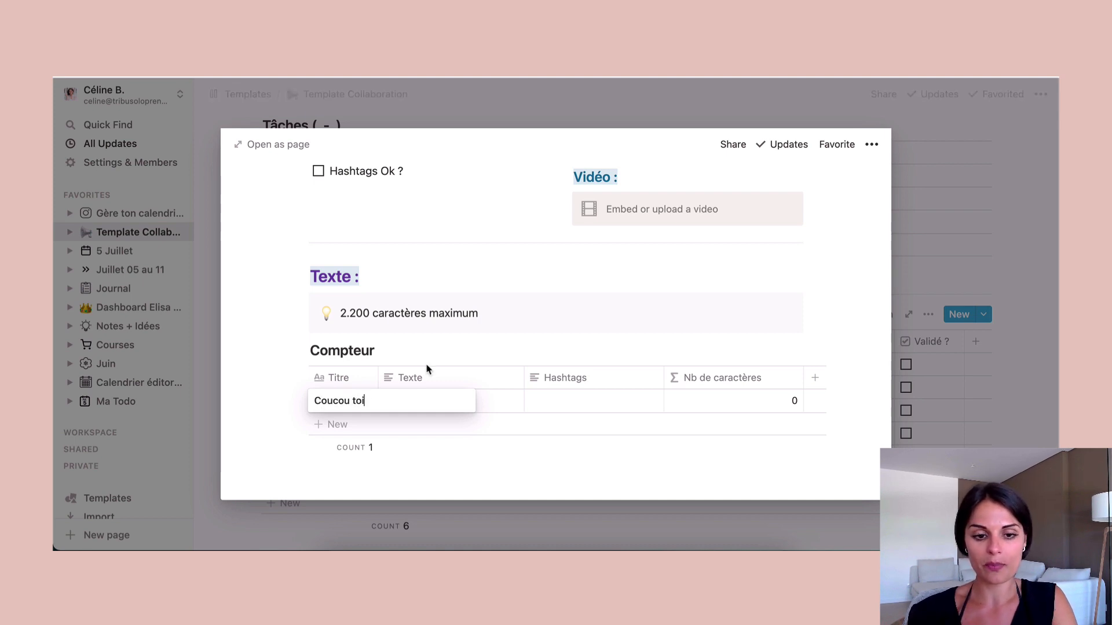
key("Escape")
- Enter the sample text "fjefhefhshfhghghhhhhgf" as the Texte of the Coucou toi row
left_click(436, 403)
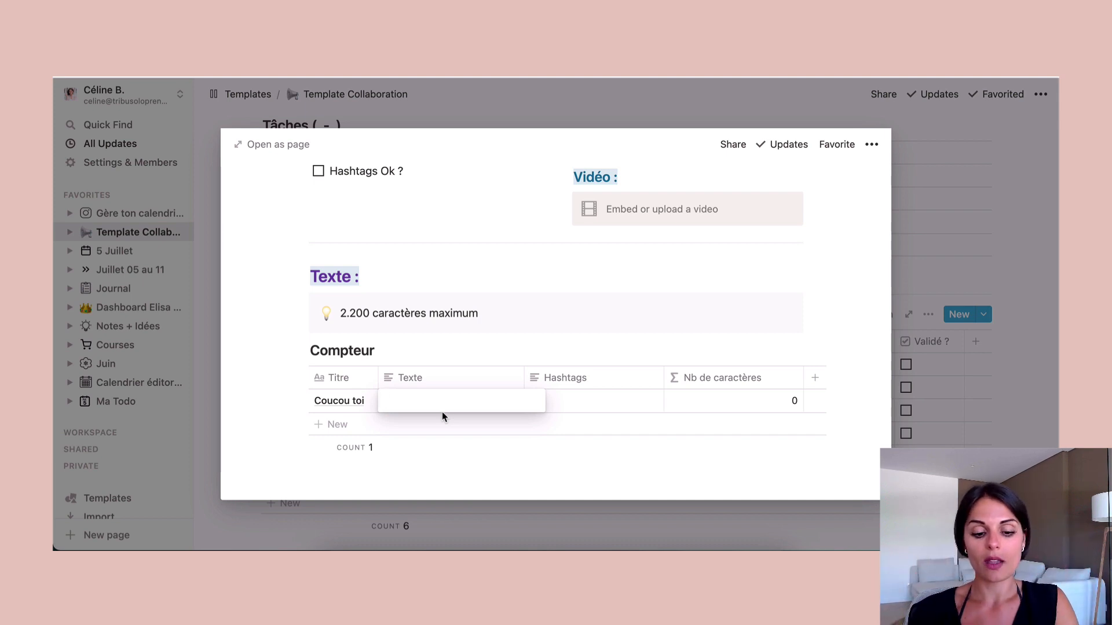
type("fjefhefhshfhghg")
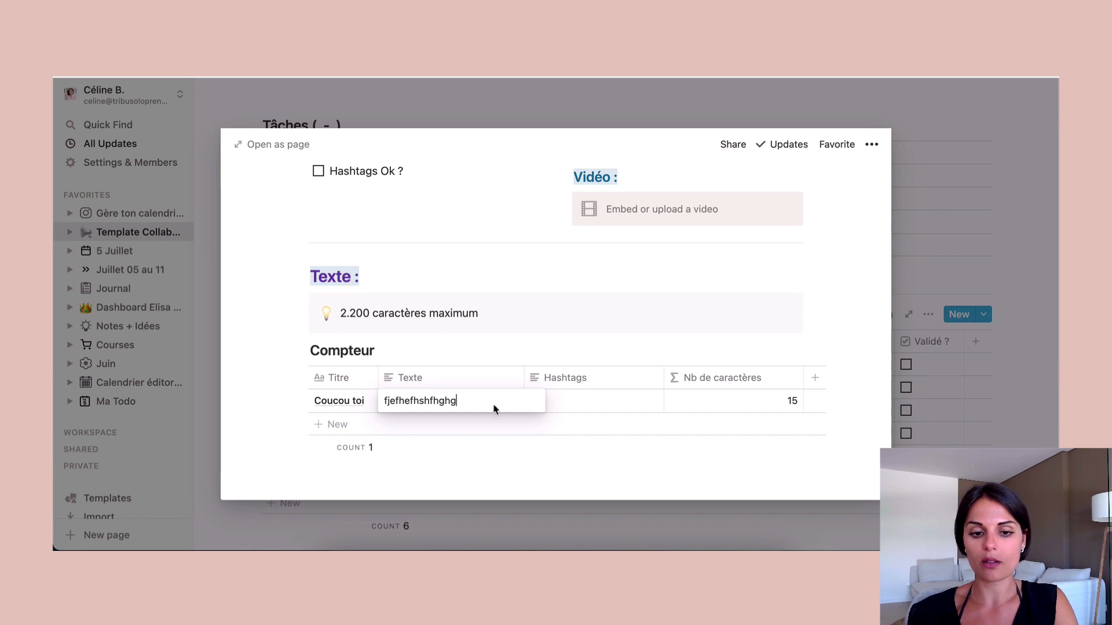
type("hhh")
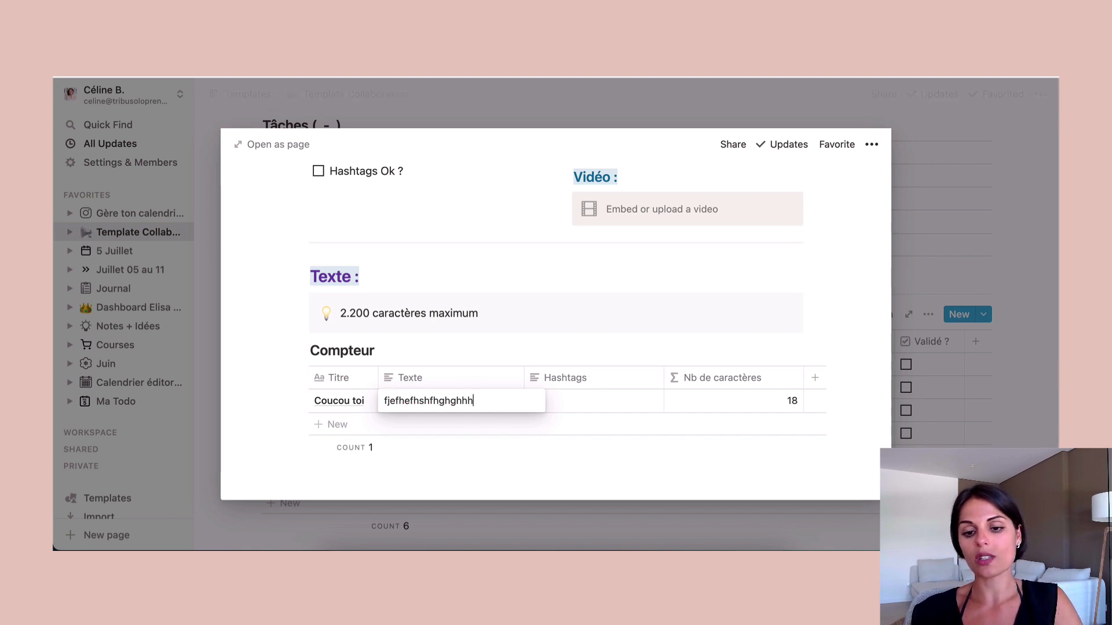
type("hhg")
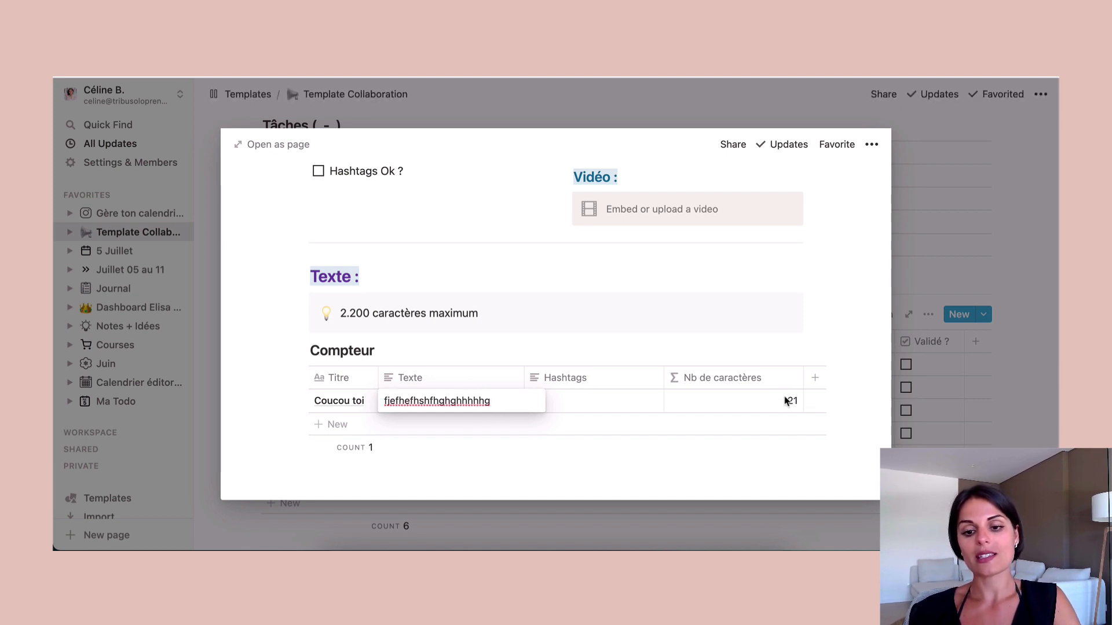
type("f")
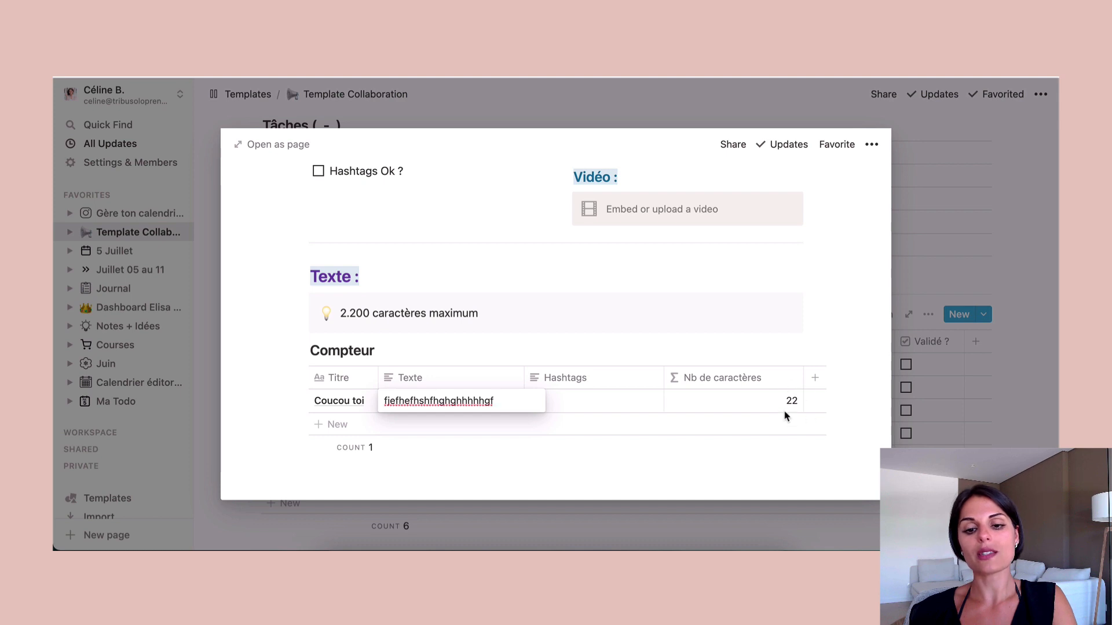
key("Escape")
- Enter "#entrepreneur" as the Hashtags value of the Coucou toi row
left_click(614, 403)
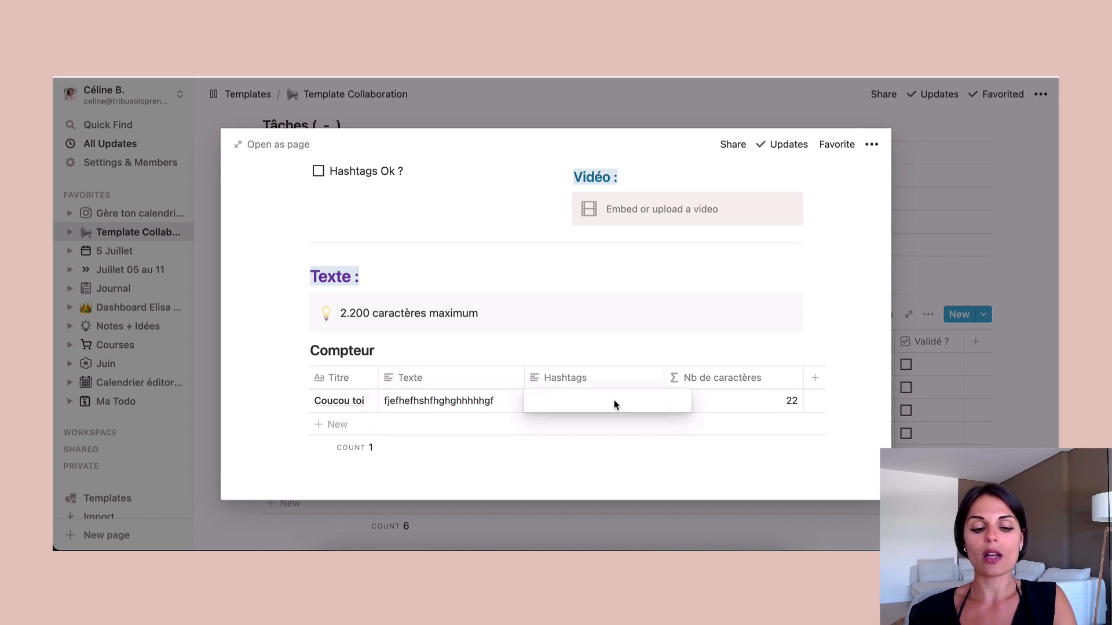
type("#entren")
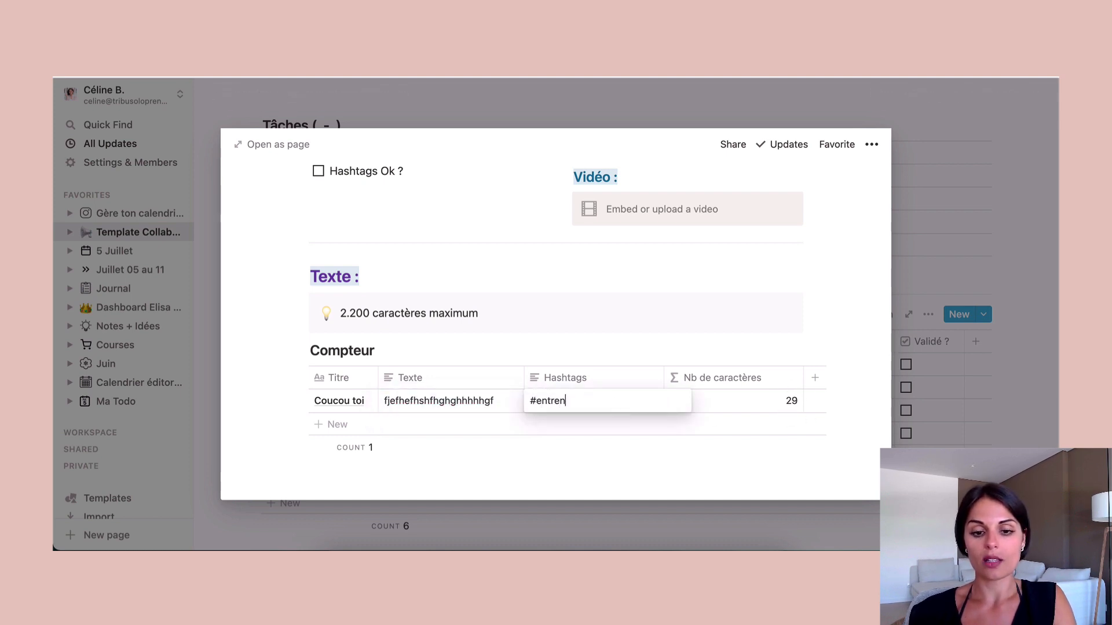
key("BackSpace")
type("preneur")
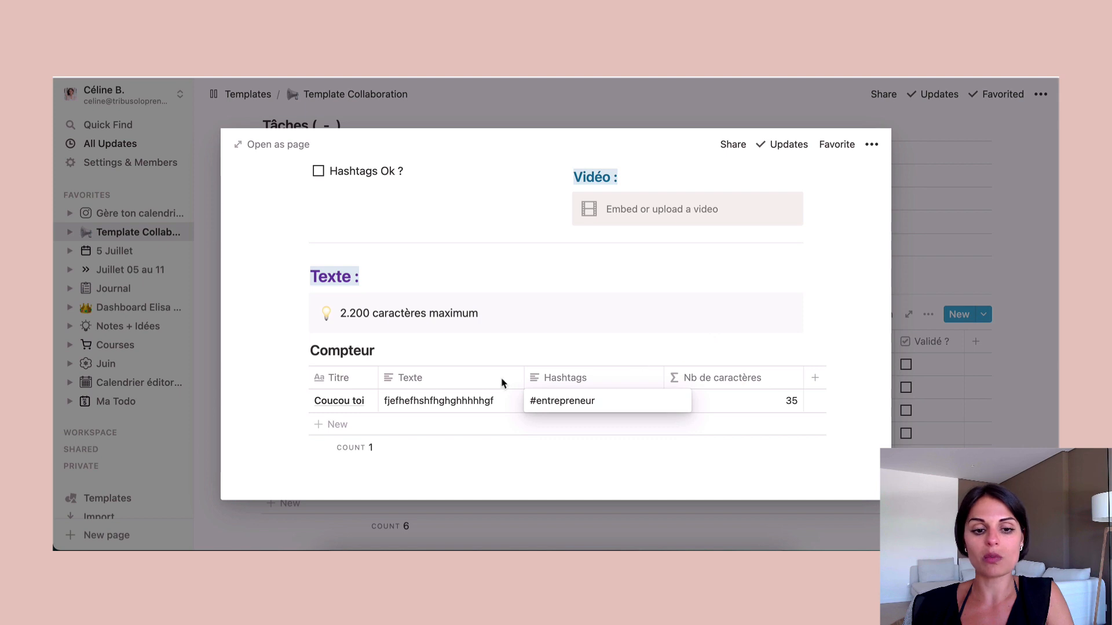
key("Escape")
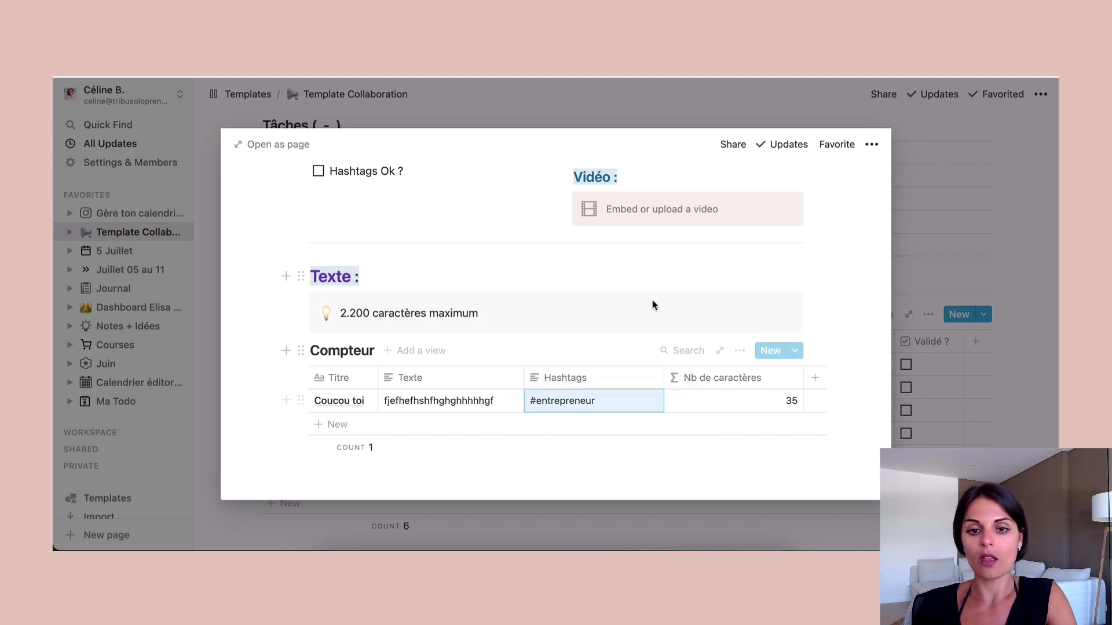